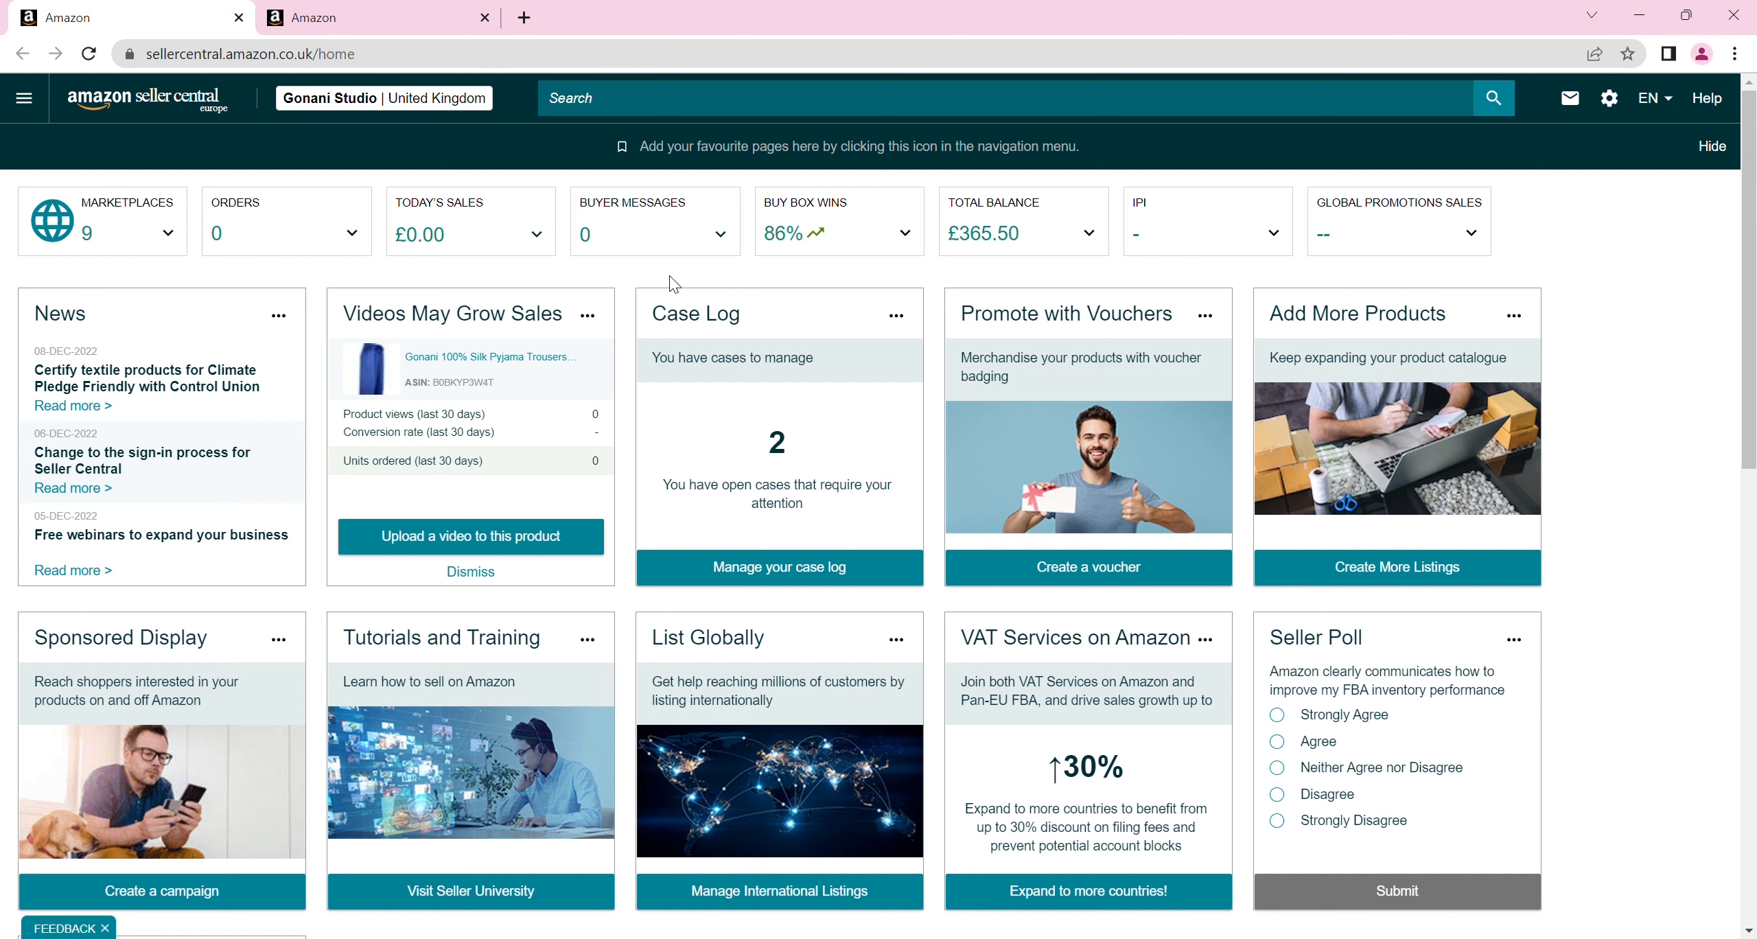
Open amazon.co.uk in a new browser tab and search the store for "bat"
left_click(525, 18)
type("ama")
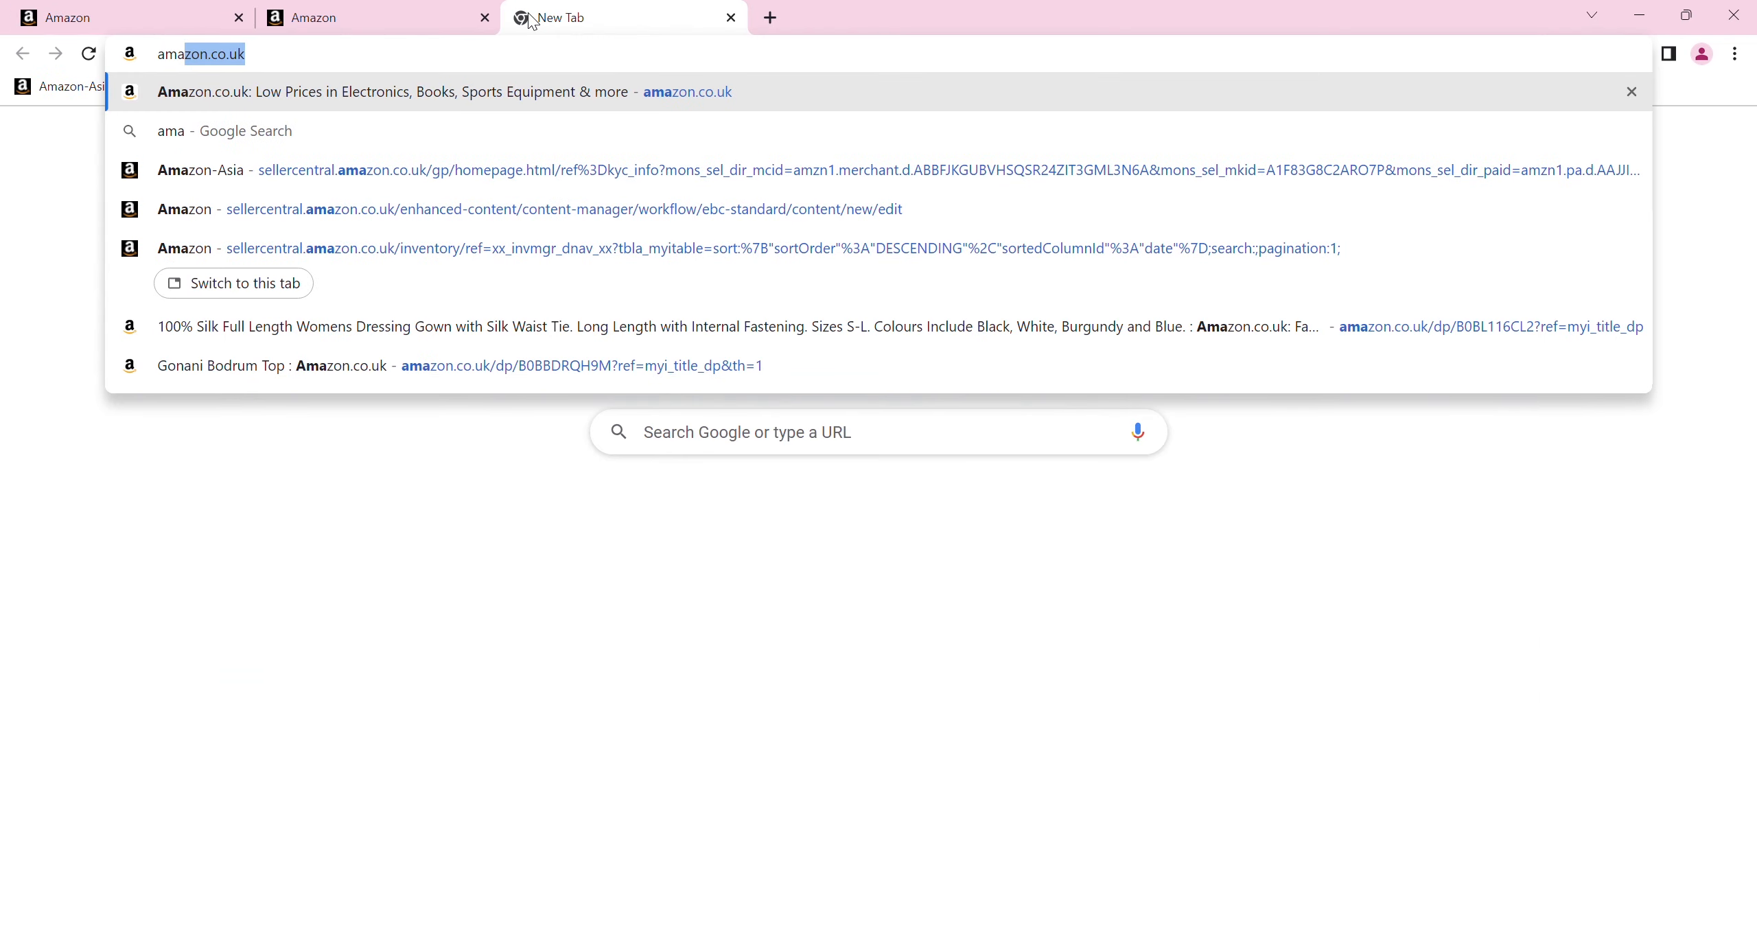
key("Return")
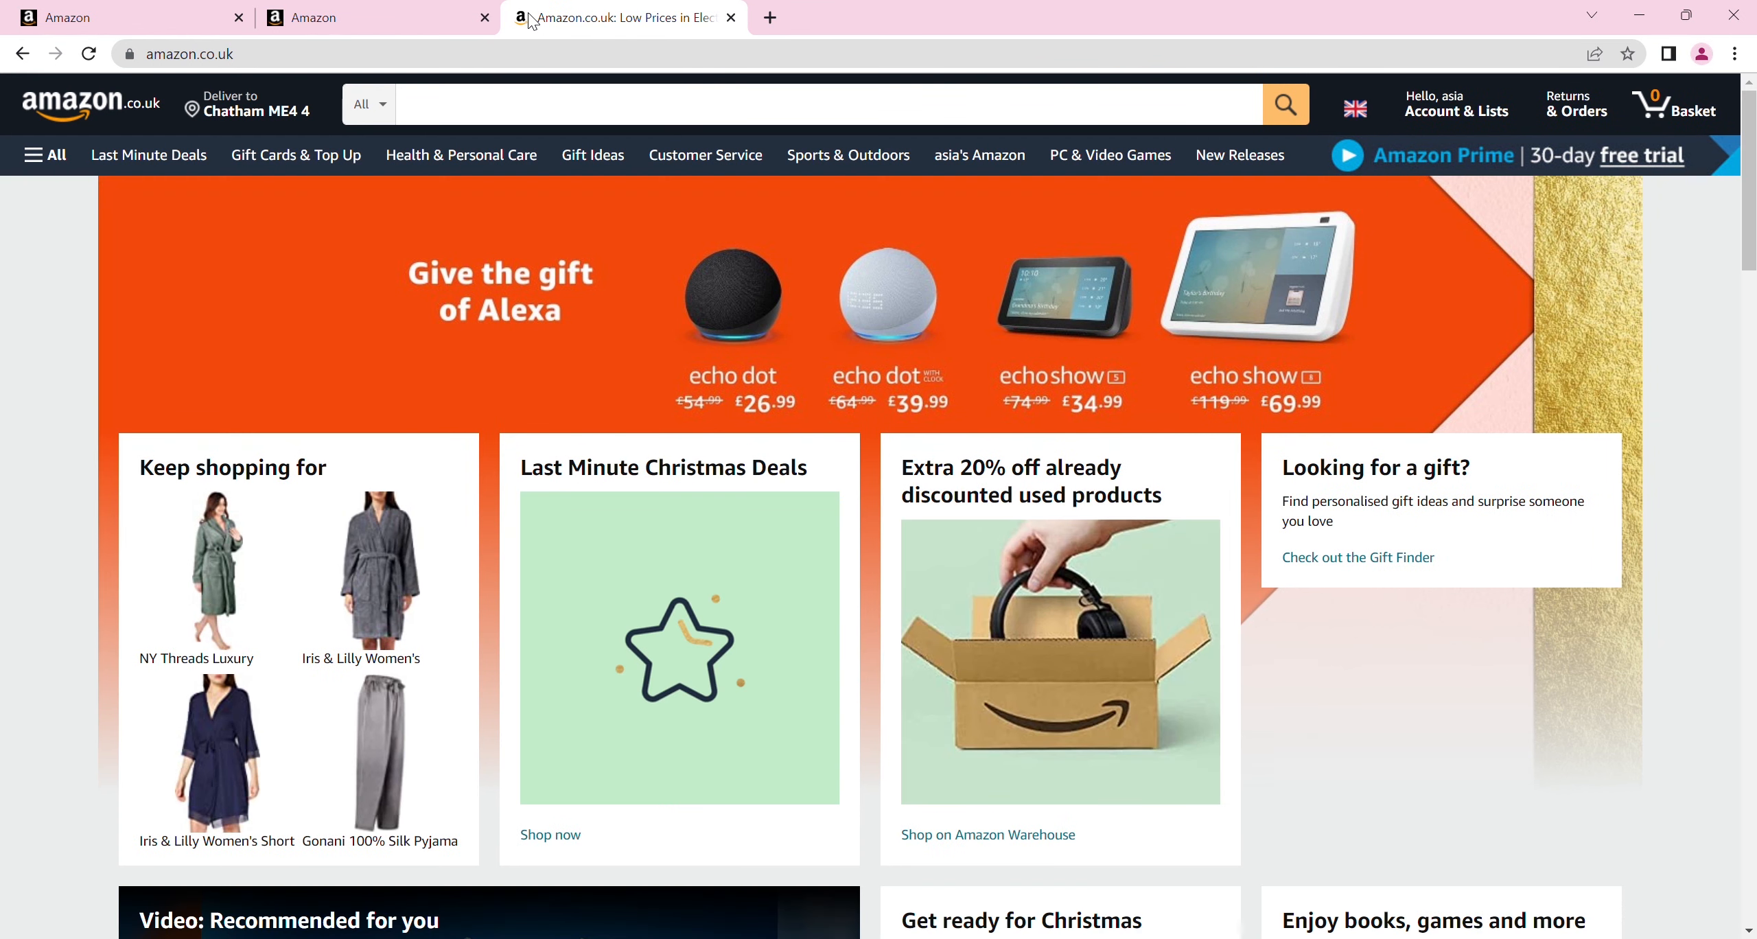
left_click(494, 112)
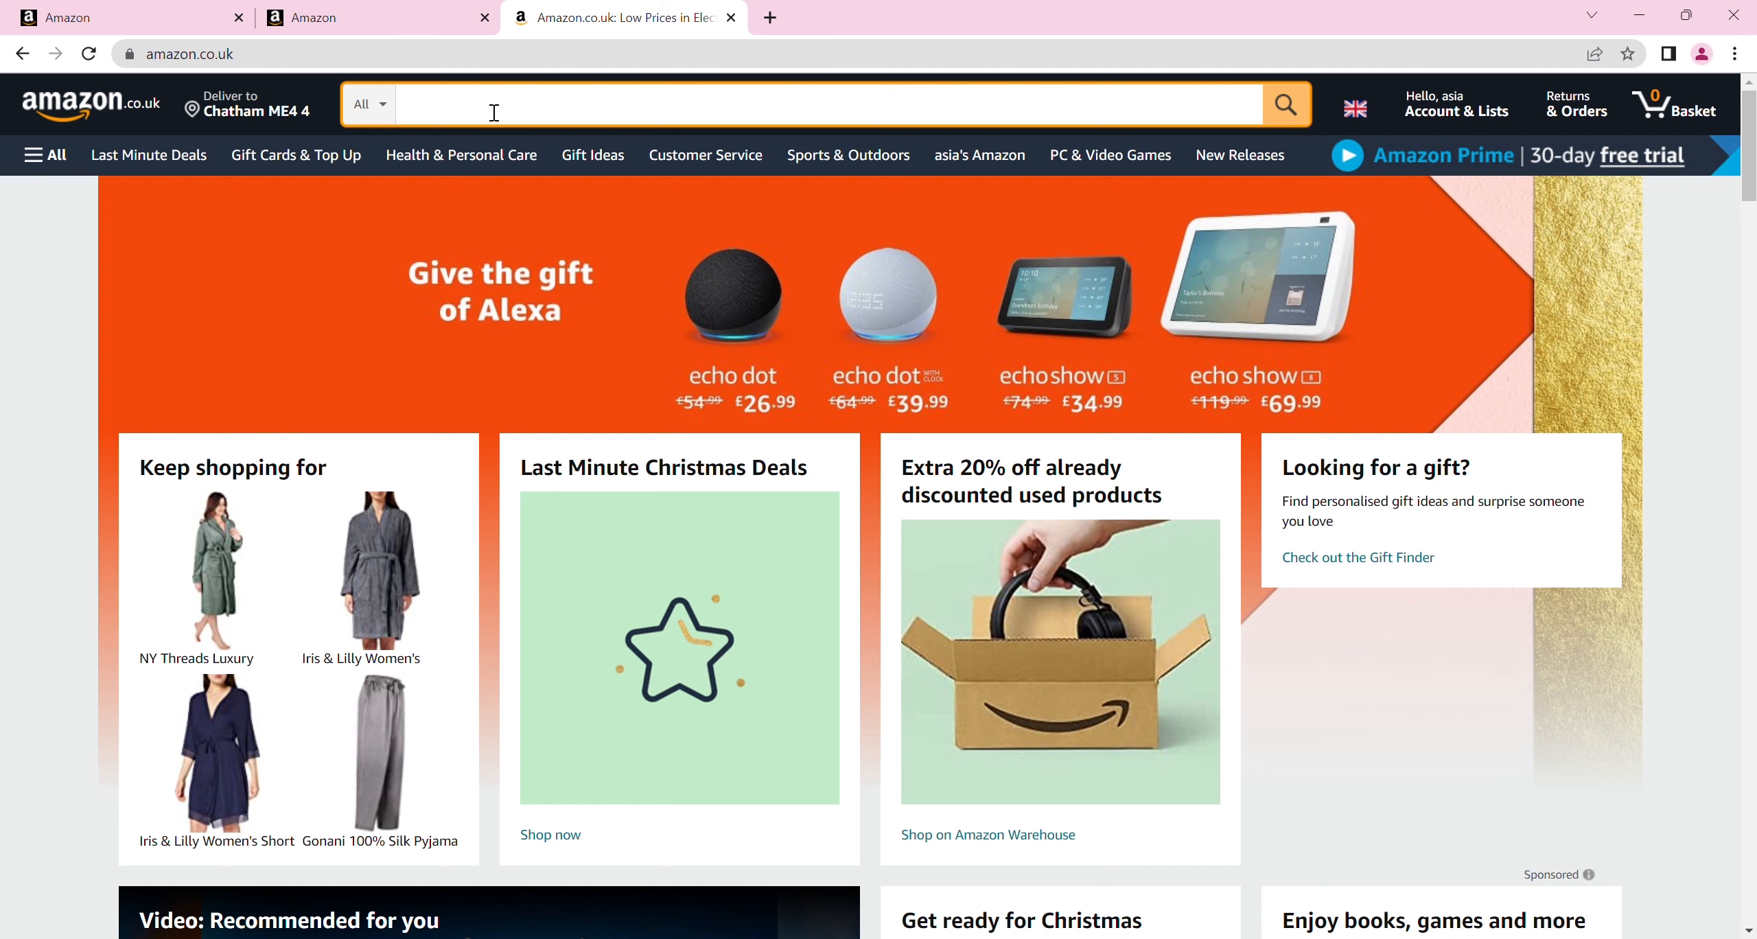
type("bat")
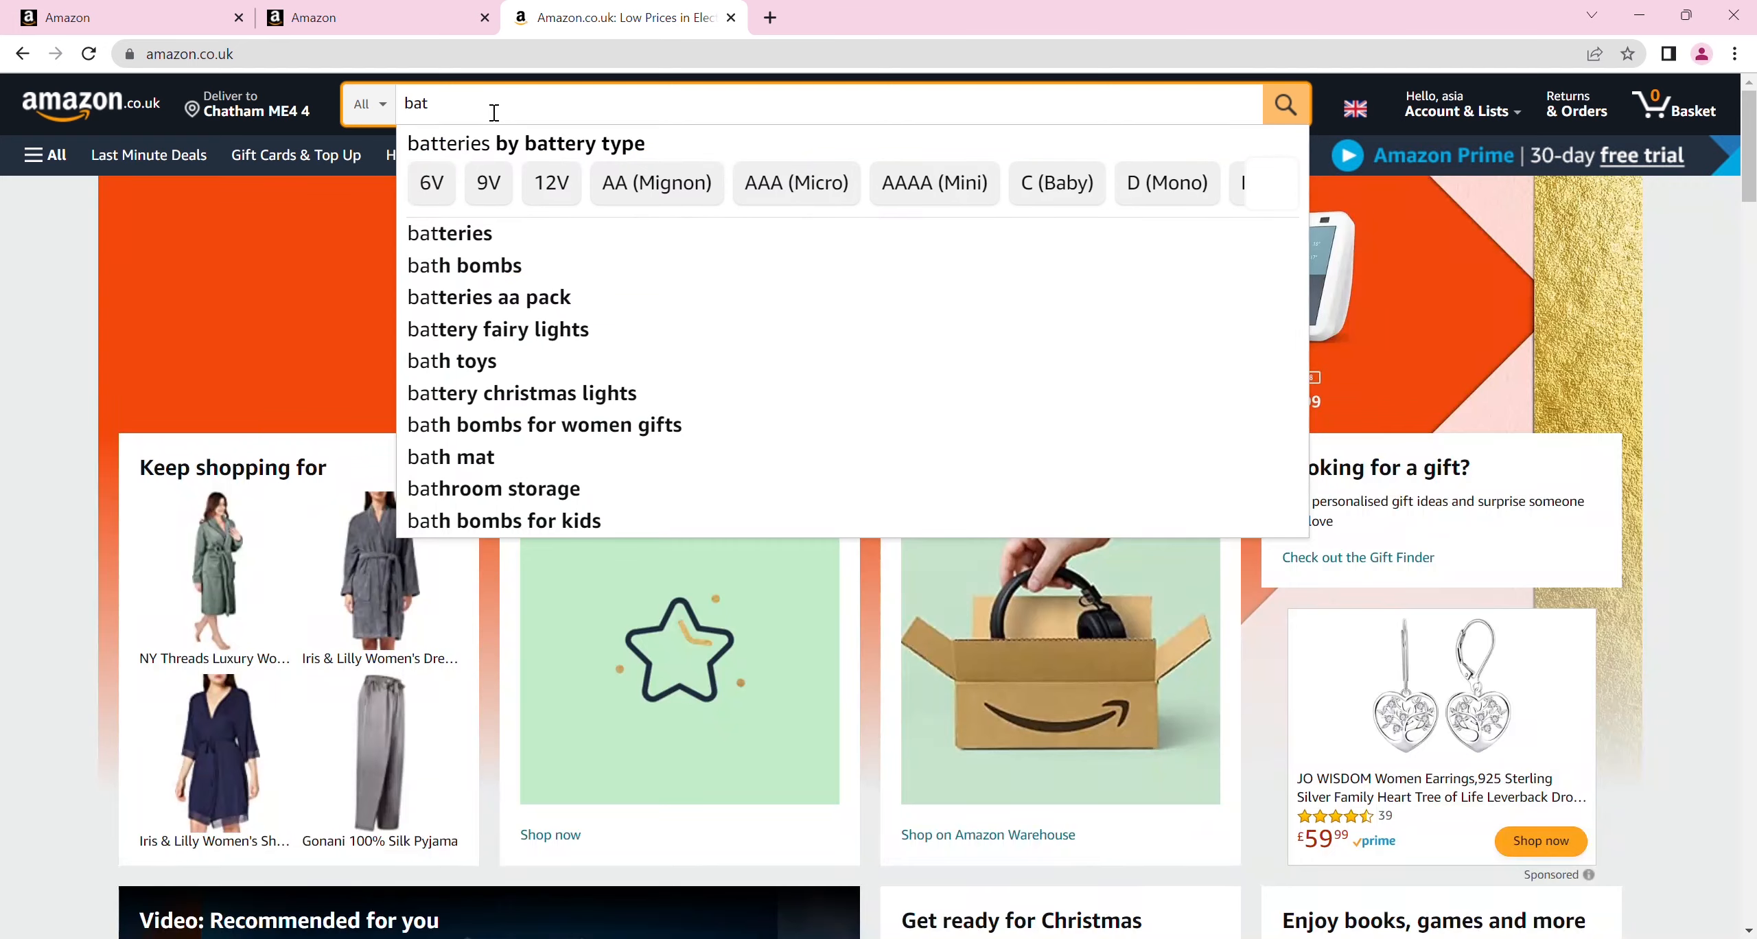
key("Return")
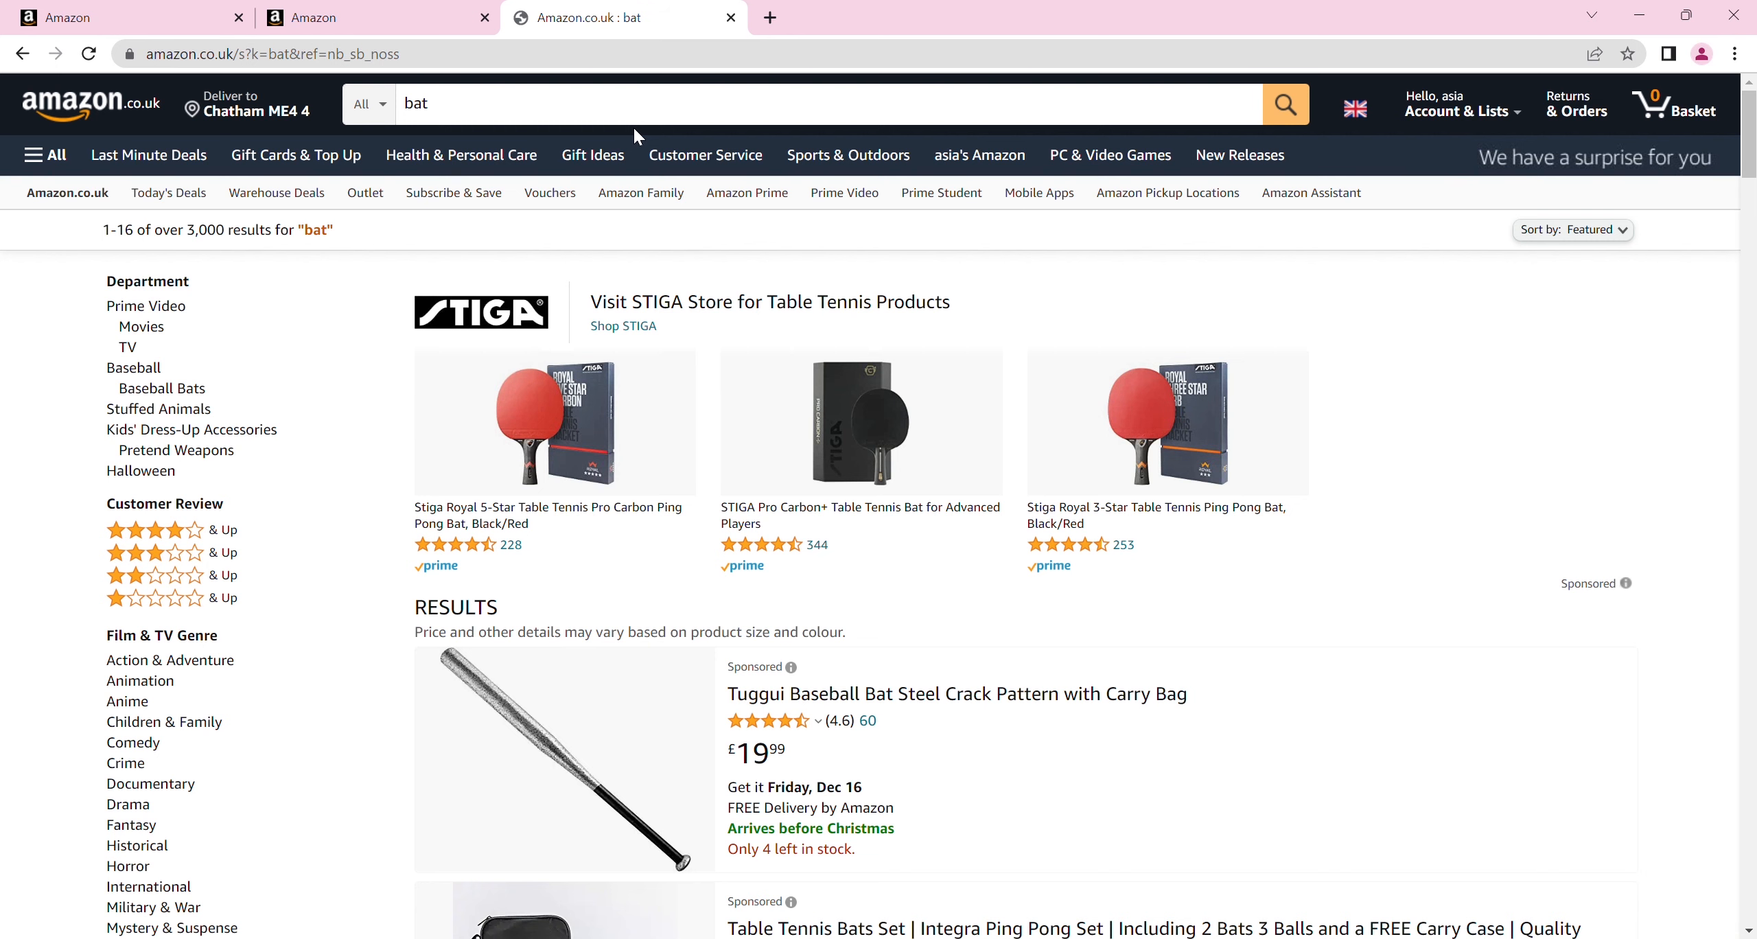
Examine the sponsored labels on listings throughout the first page of bat results, including the ad explanation, and view the search suggestions
scroll(634, 127, "down", 4)
scroll(879, 505, "up", 3)
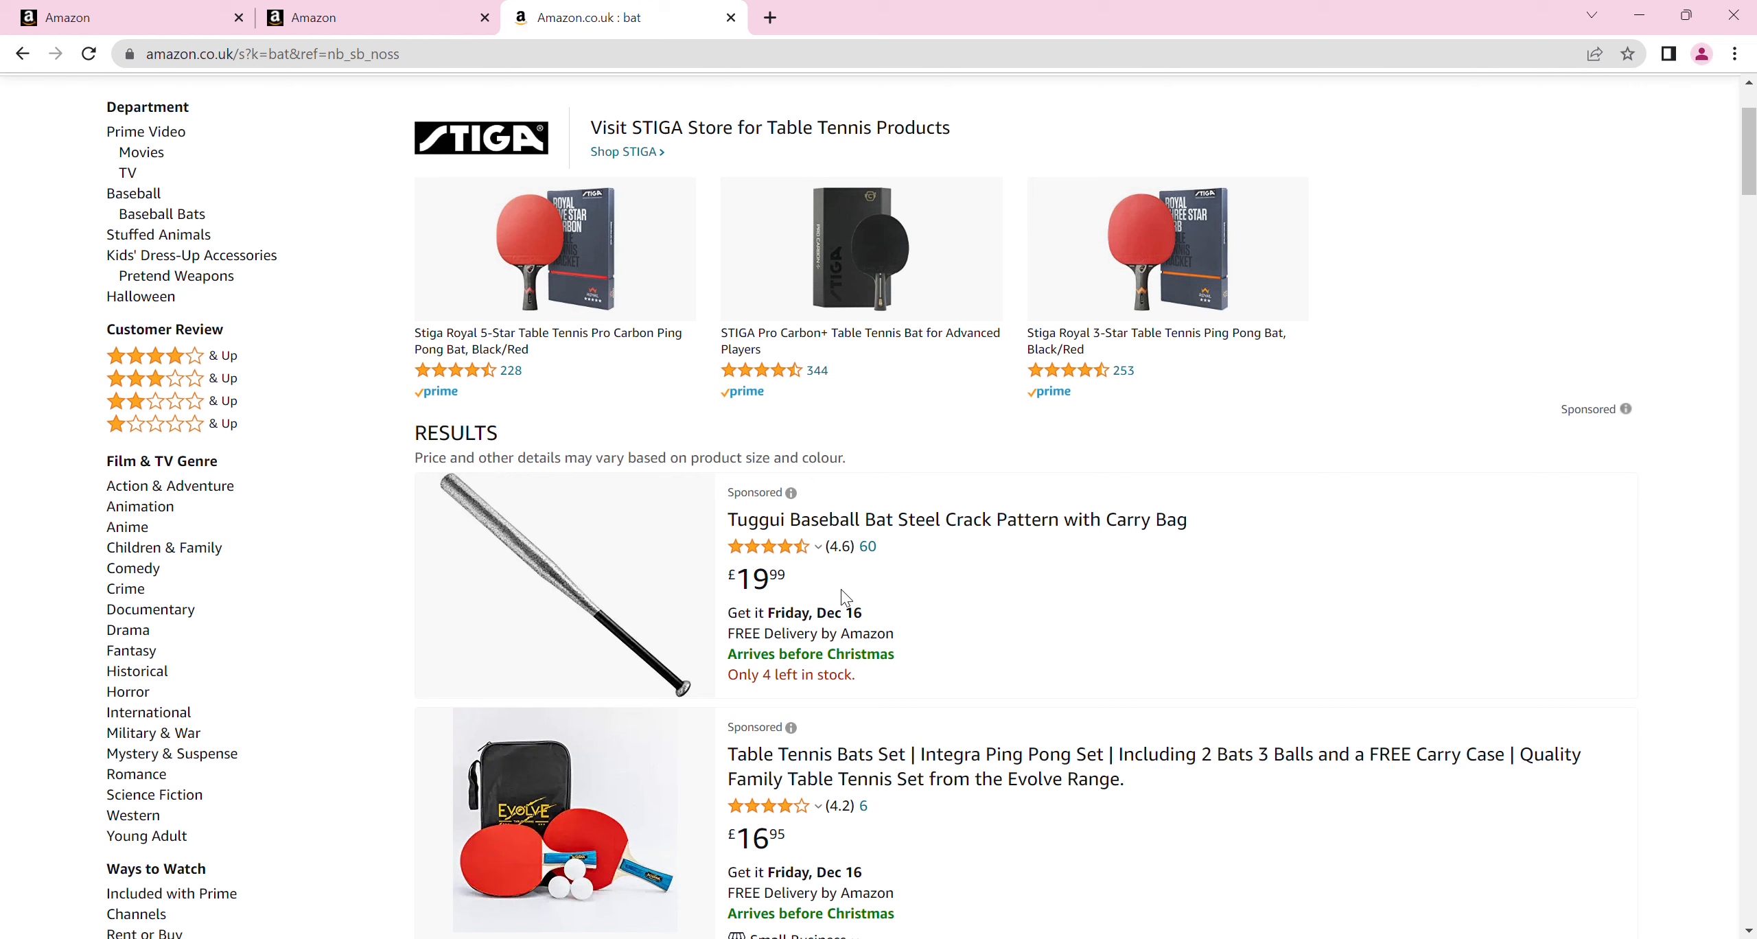
left_click(760, 498)
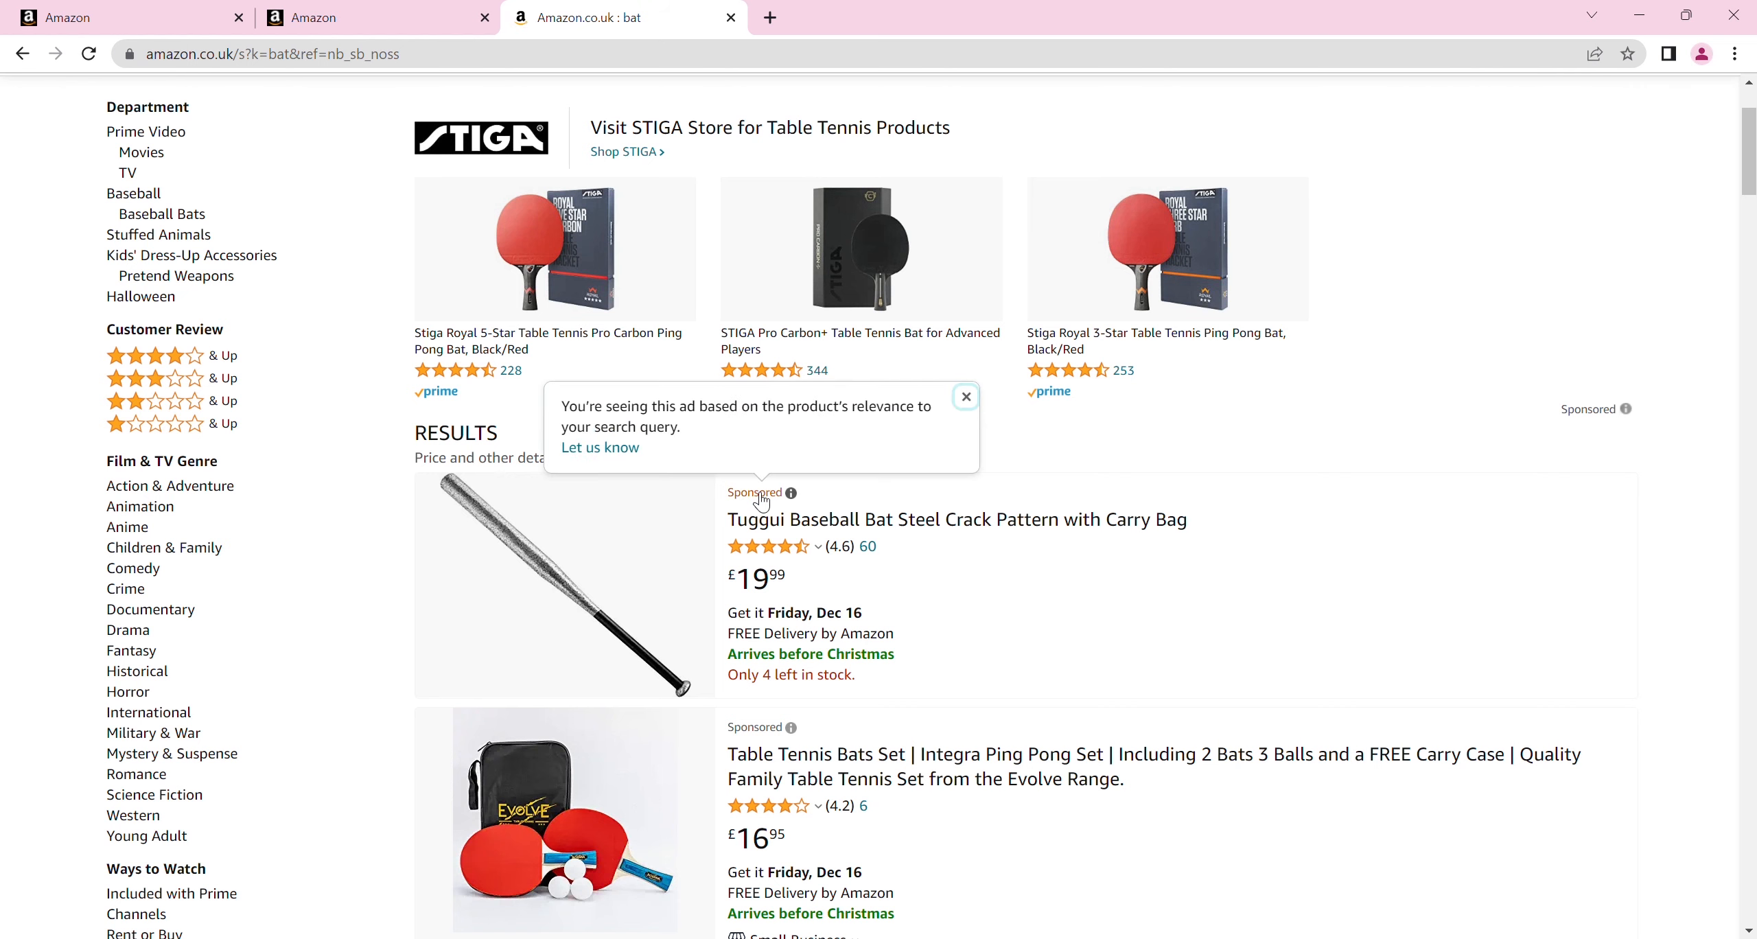
key("Escape")
left_click_drag(1753, 184, 1752, 232)
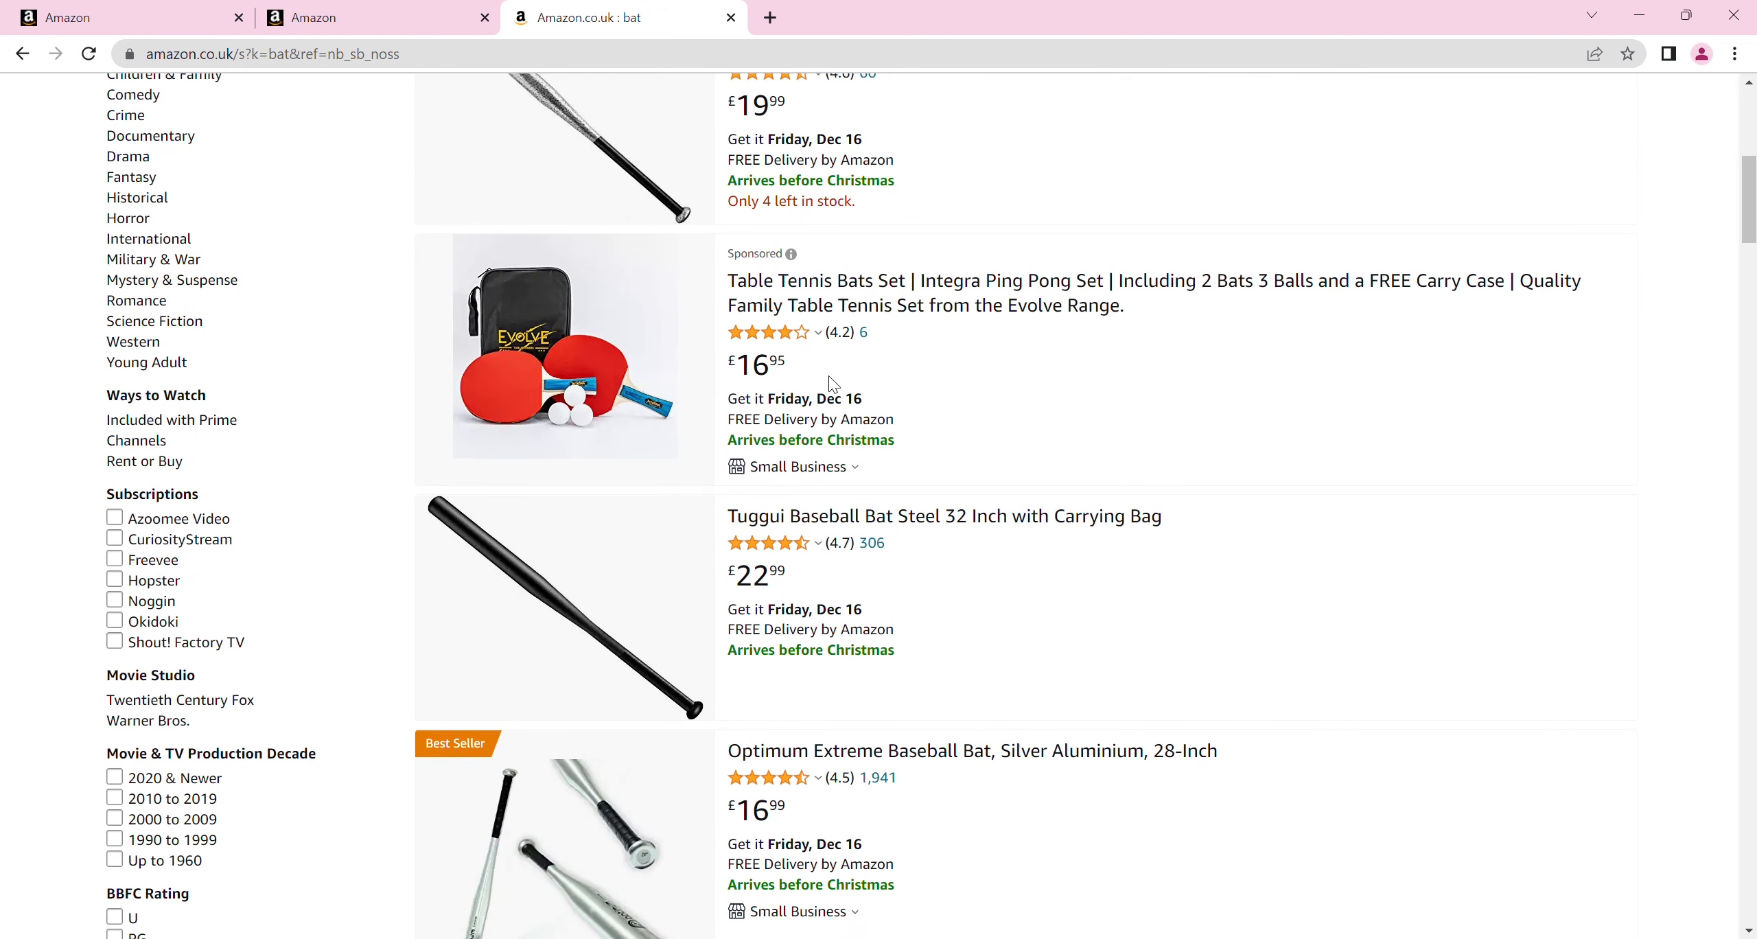
left_click(763, 255)
key("Escape")
left_click_drag(1755, 278, 1744, 797)
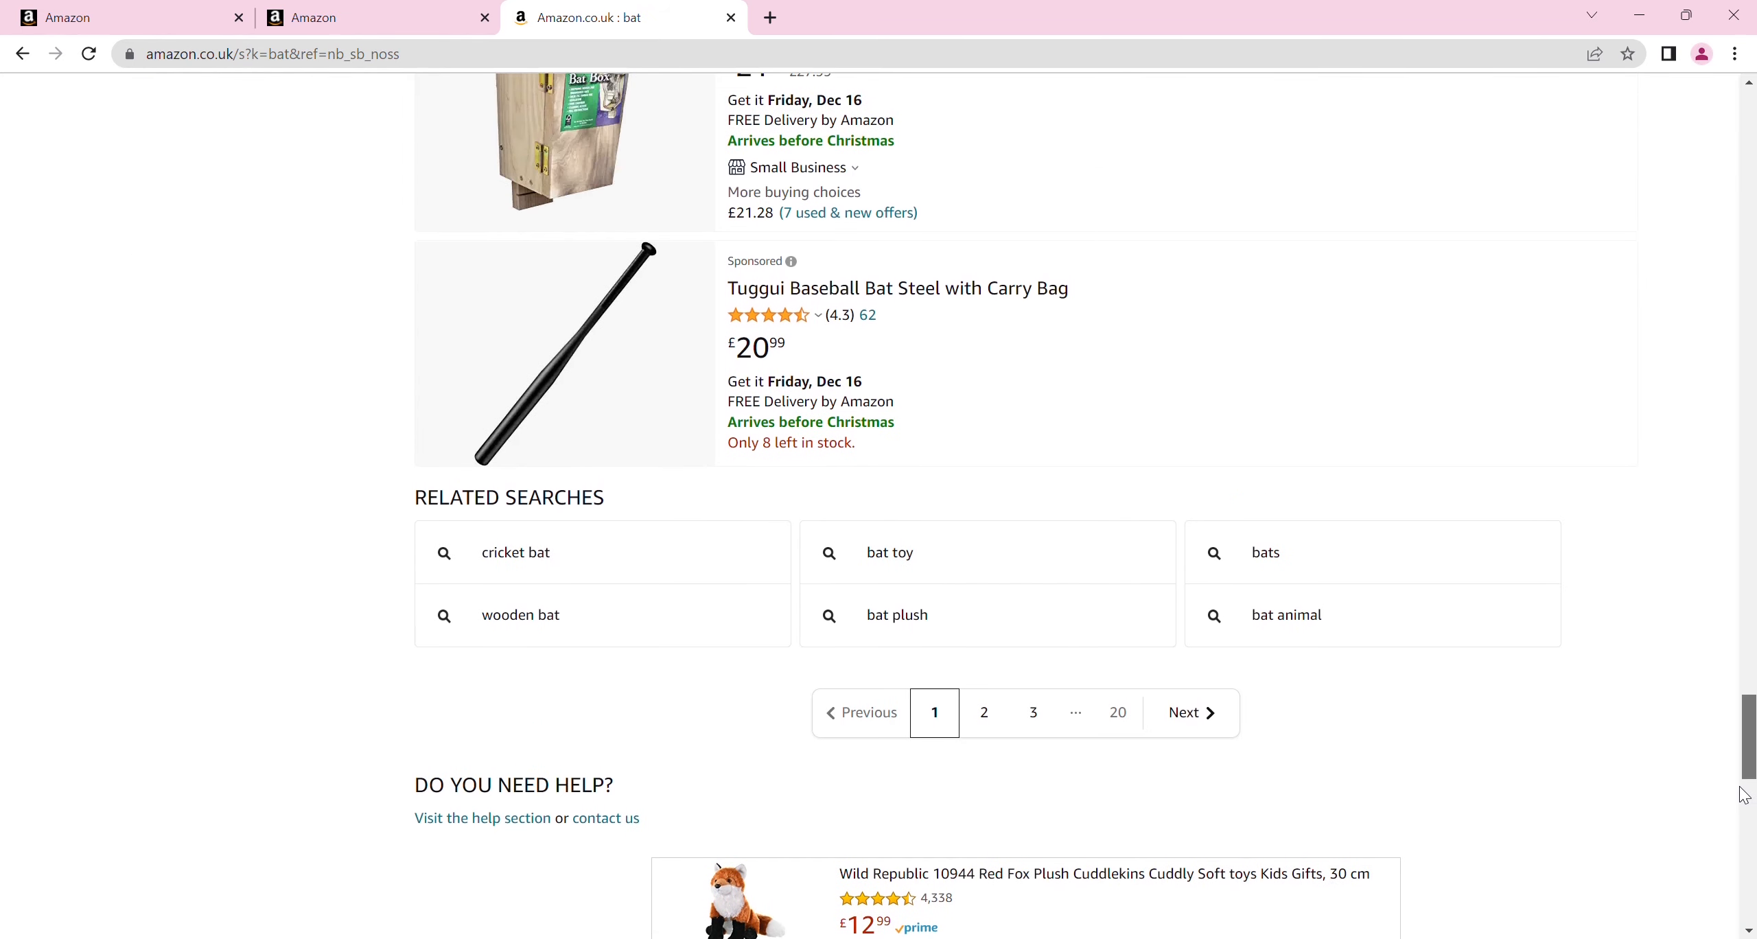
left_click(758, 267)
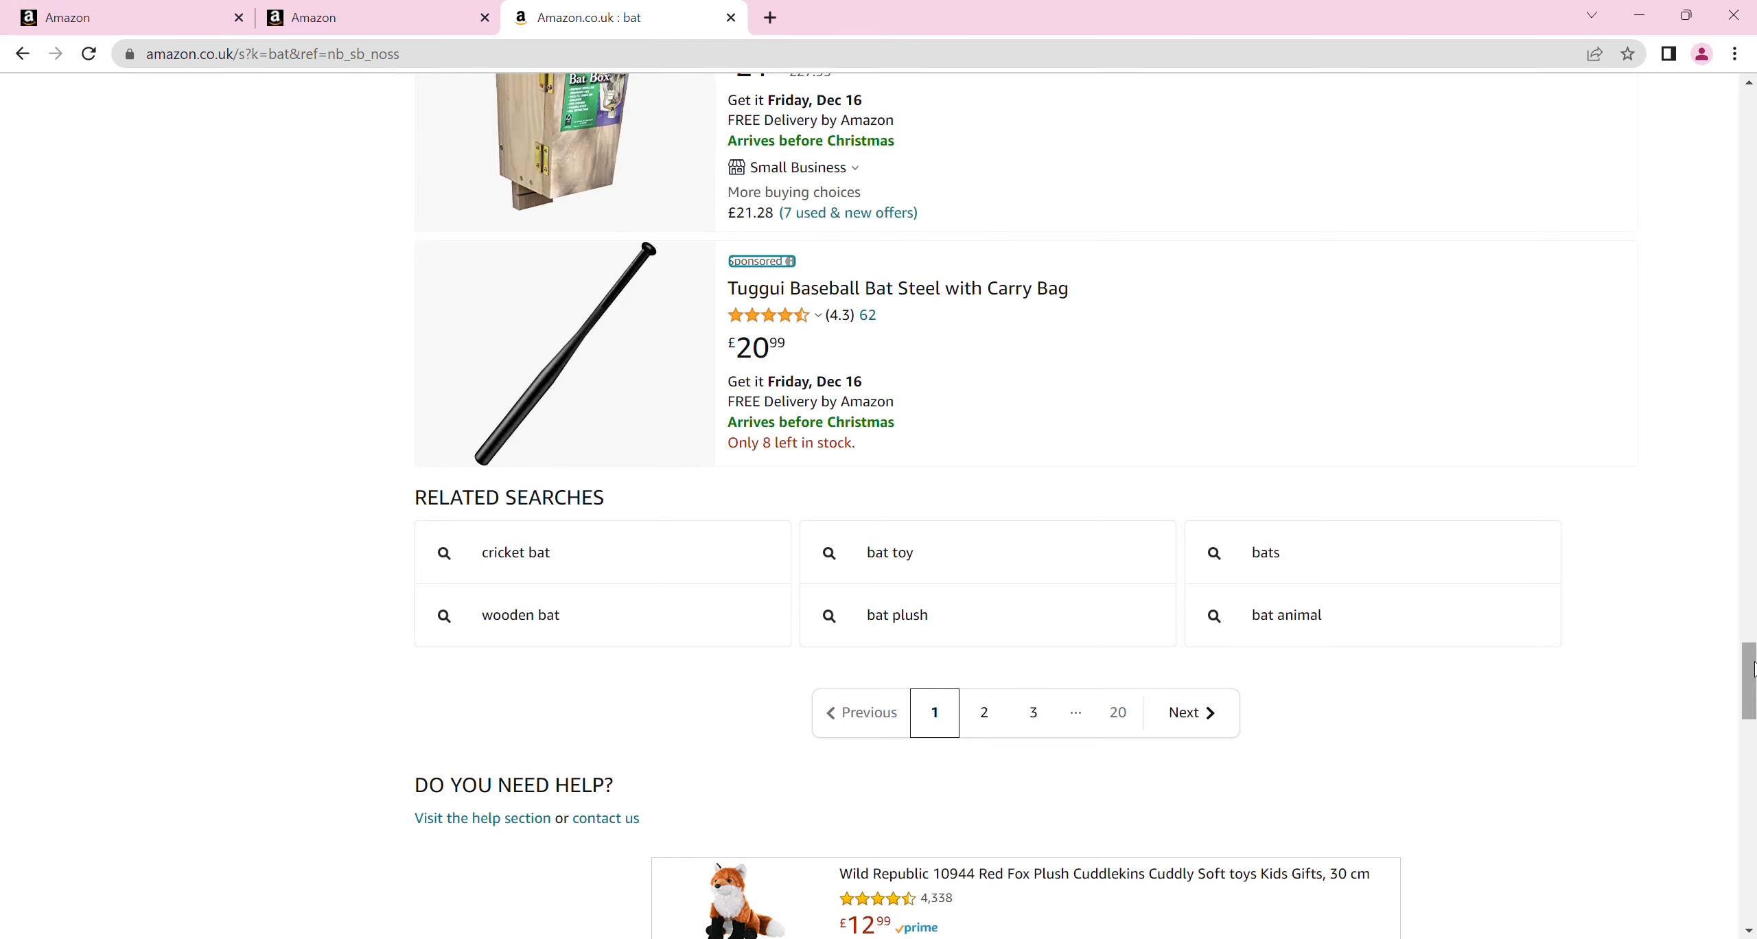
left_click_drag(1753, 673, 1750, 110)
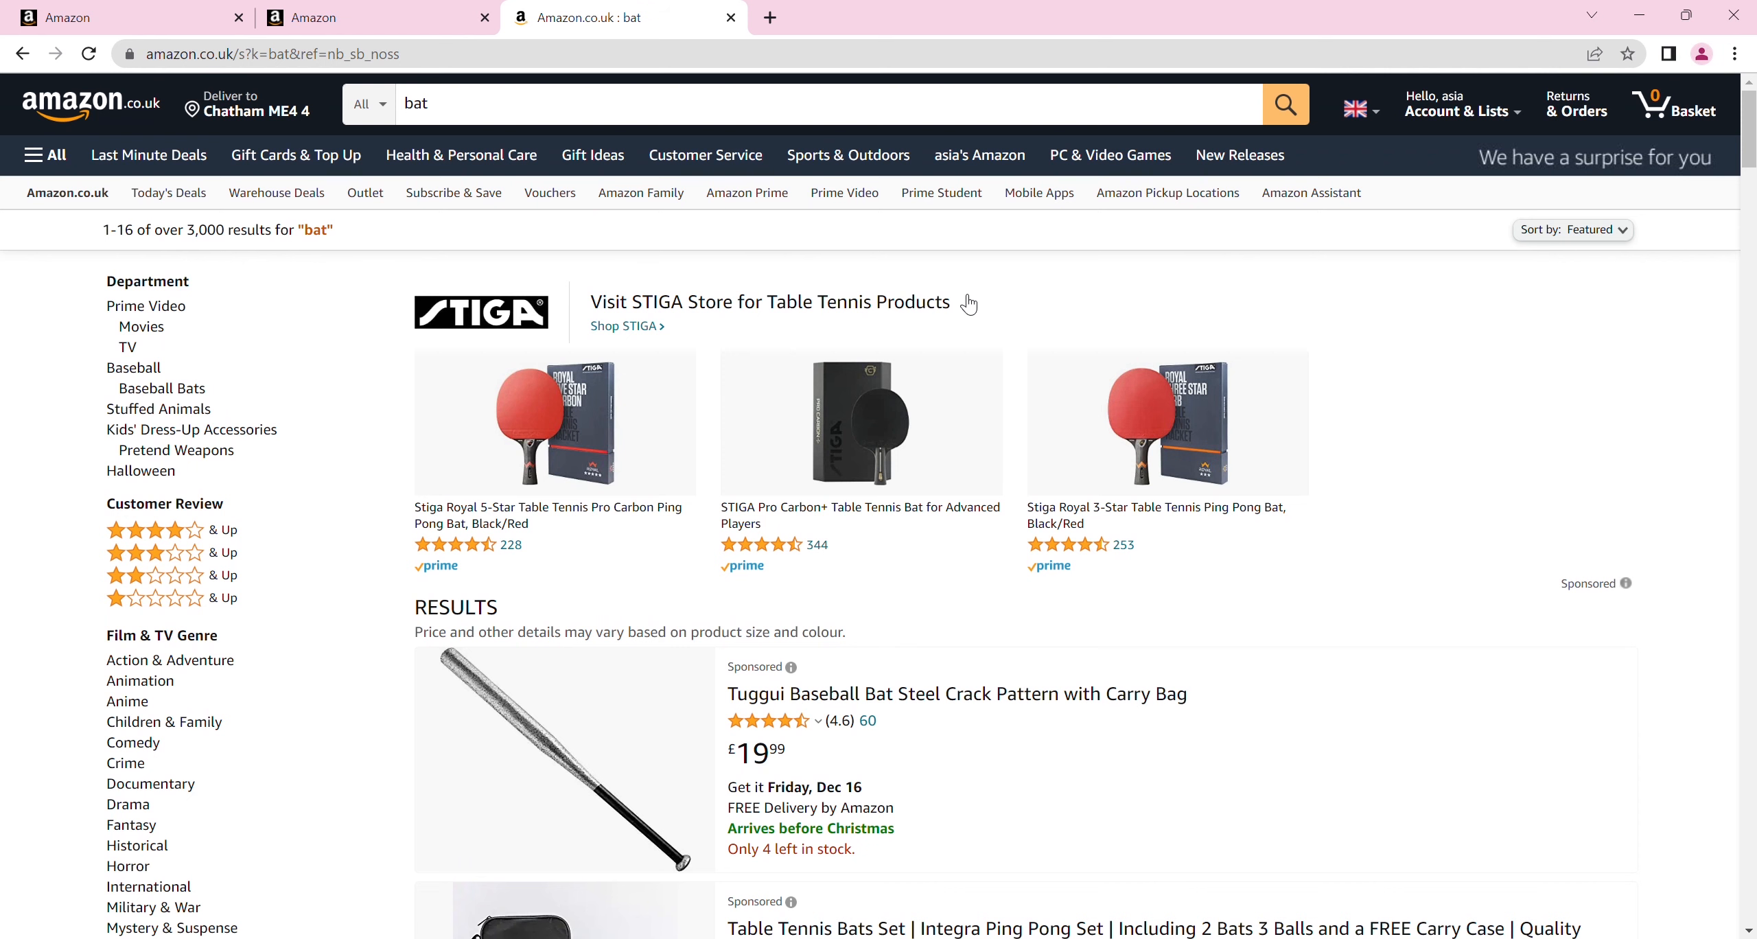
left_click(554, 121)
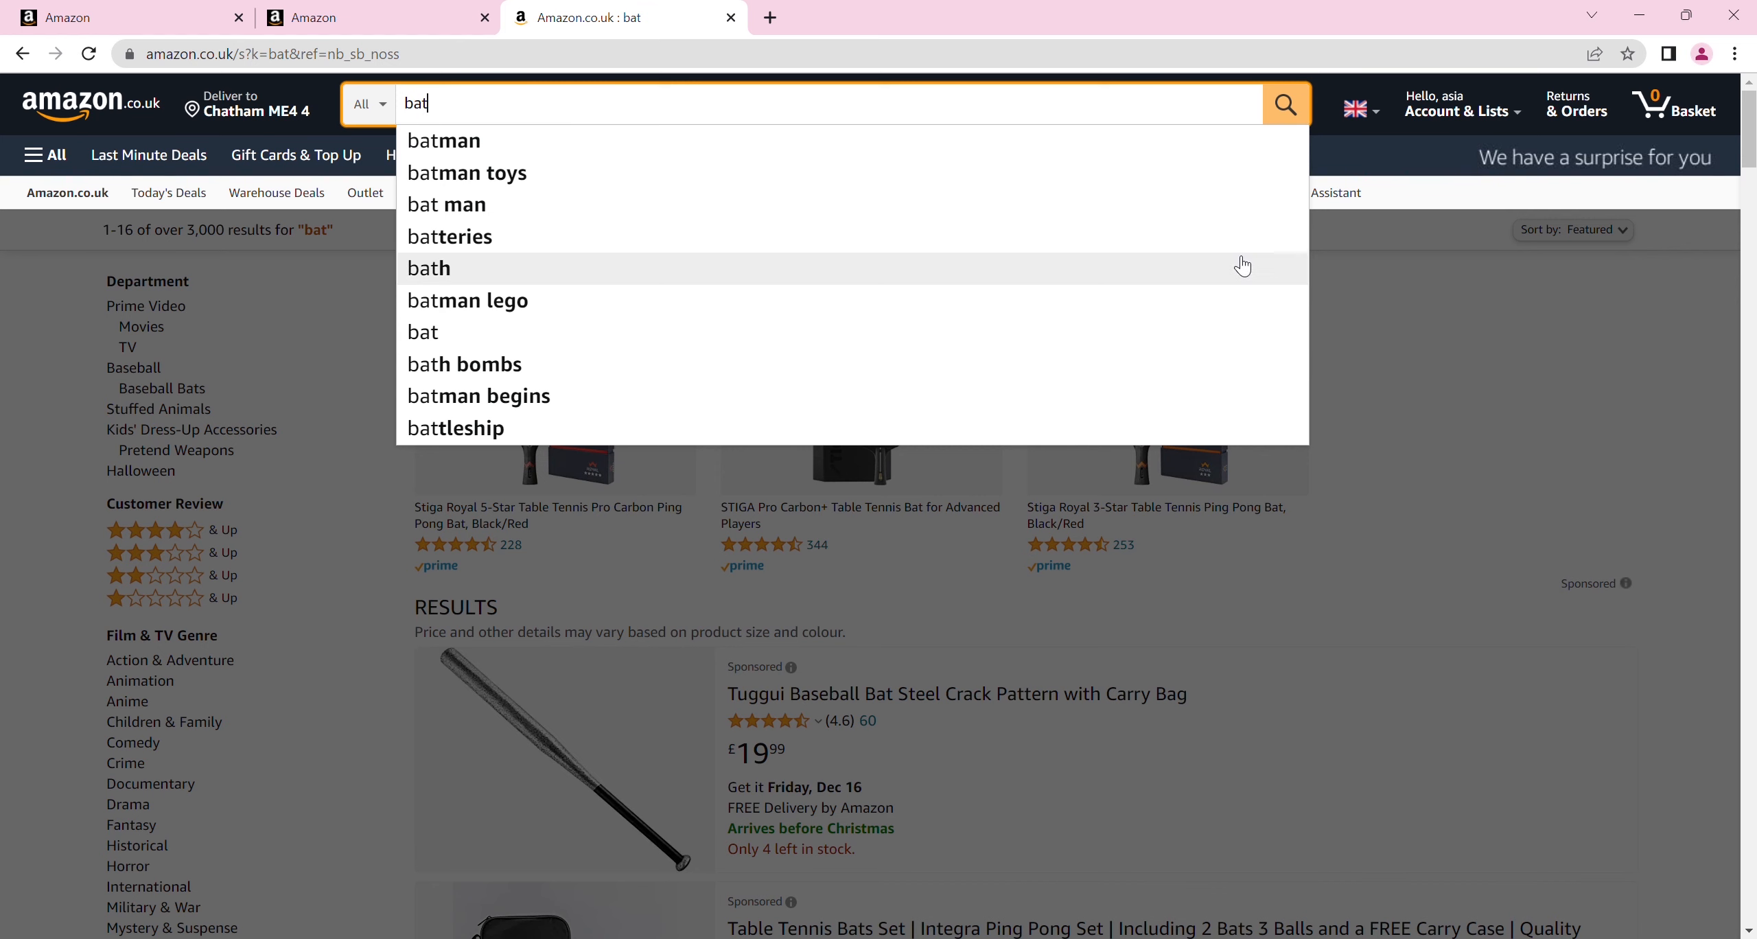
left_click(1444, 291)
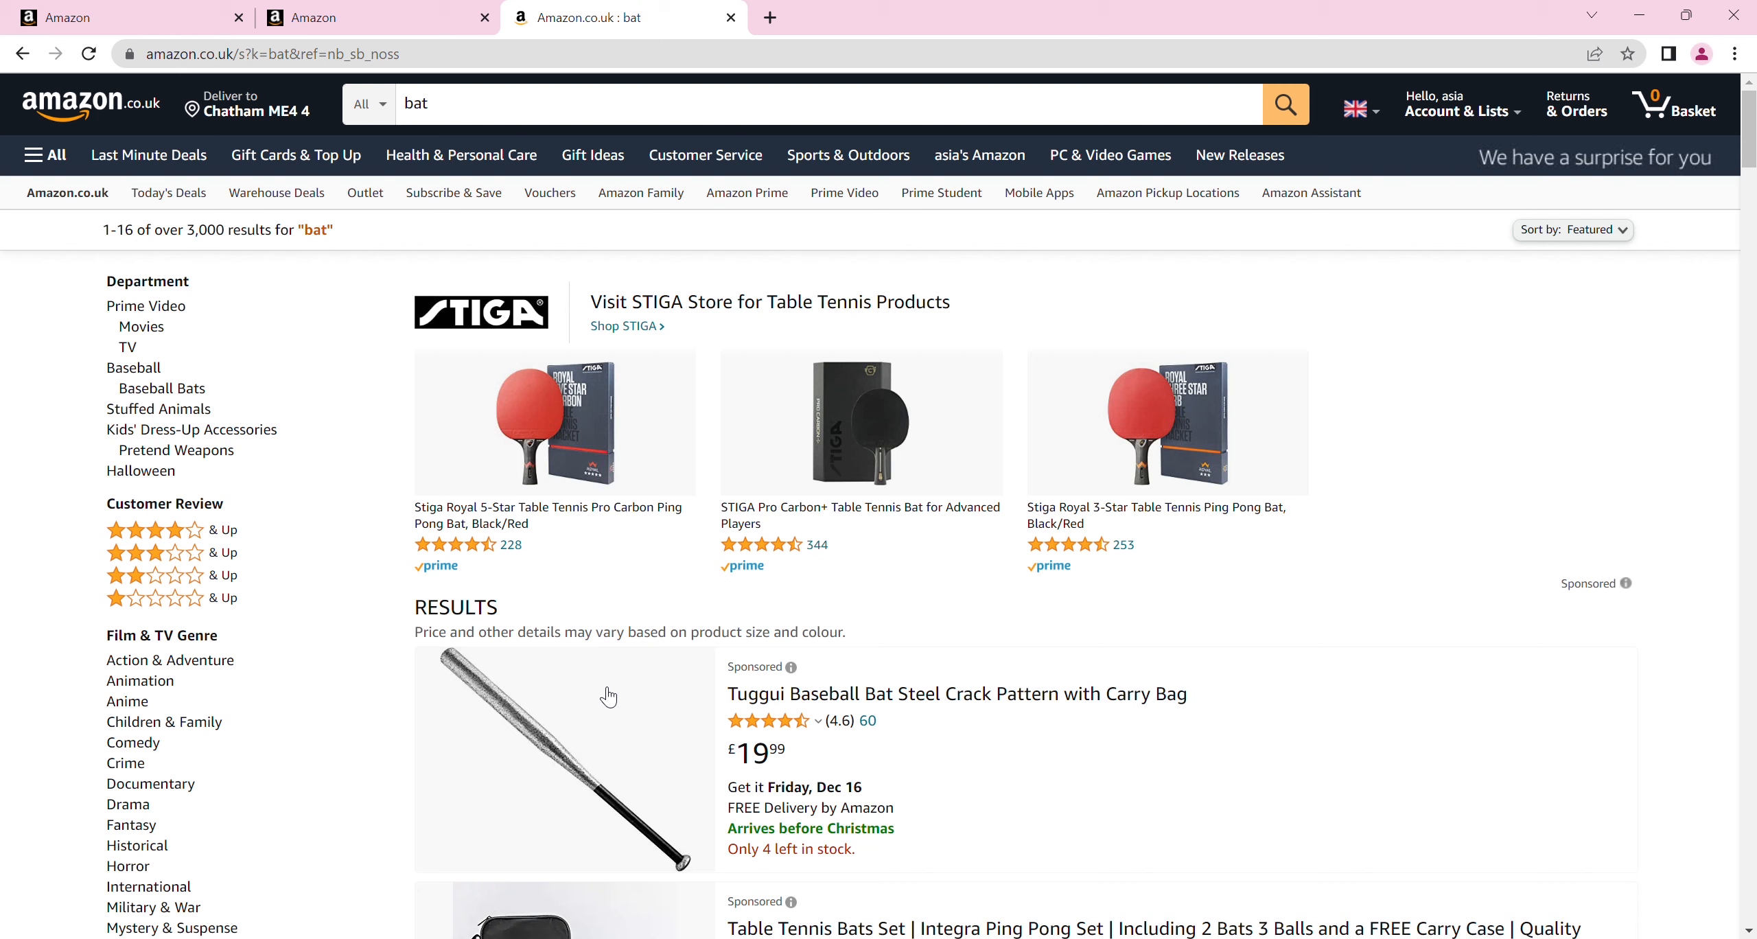
Return to Seller Central, open the advertising Campaign Manager and start creating a new campaign
left_click(48, 8)
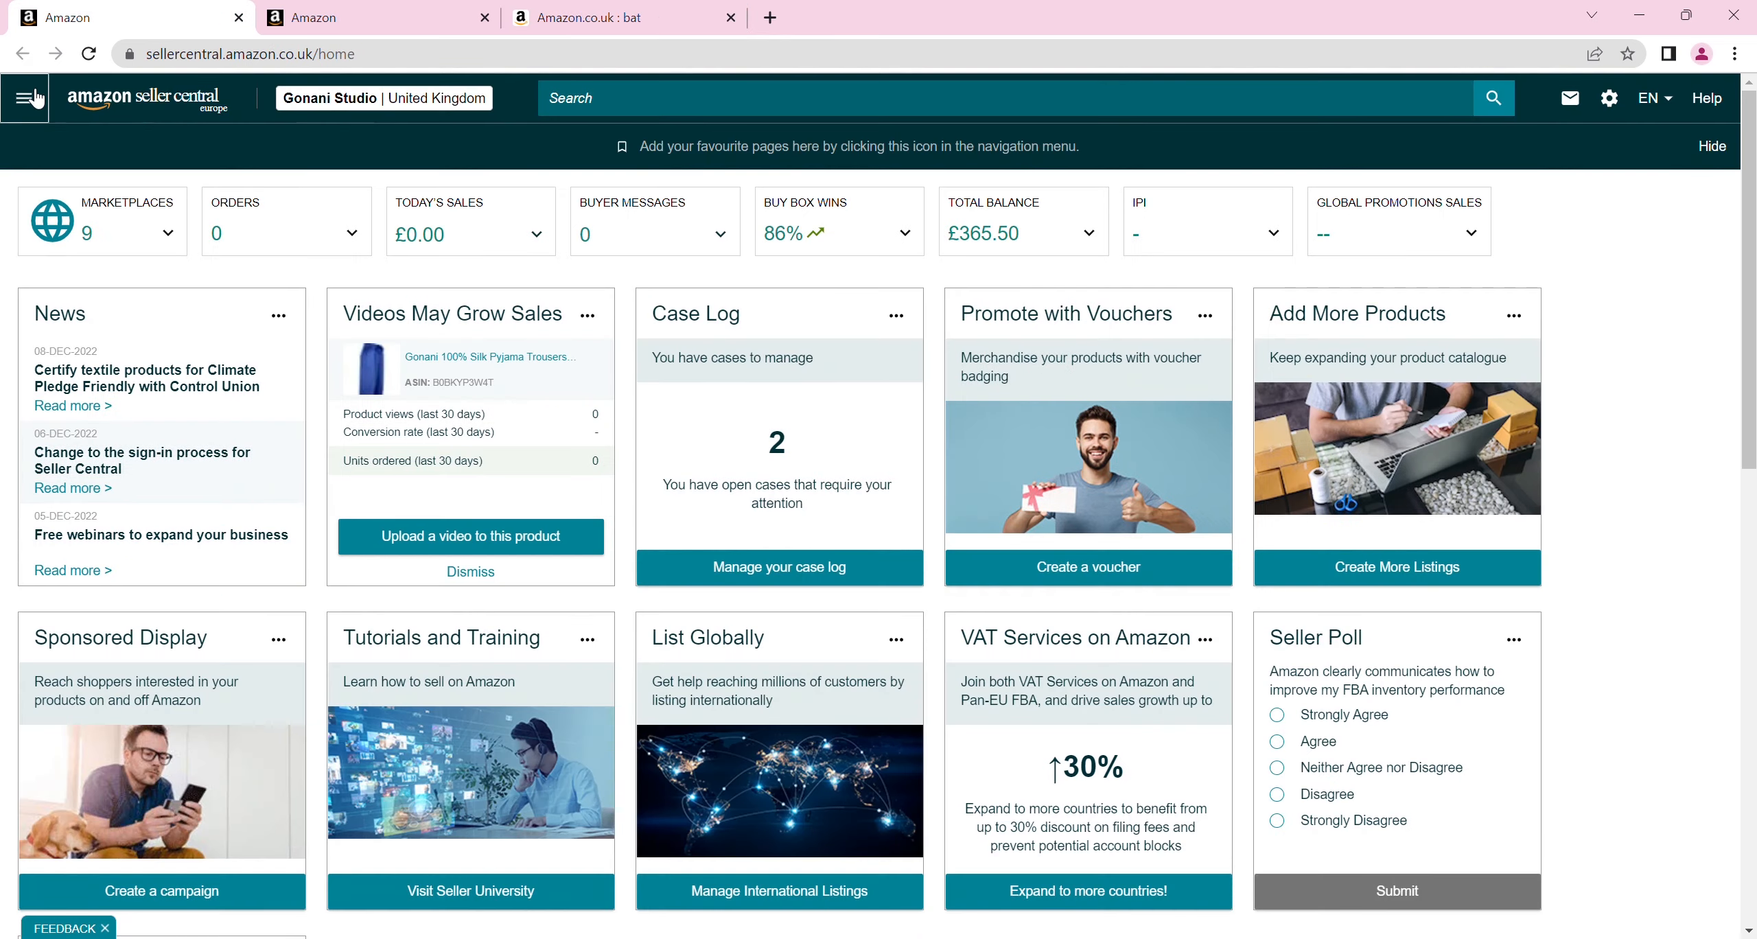
left_click(32, 98)
mouse_move(93, 302)
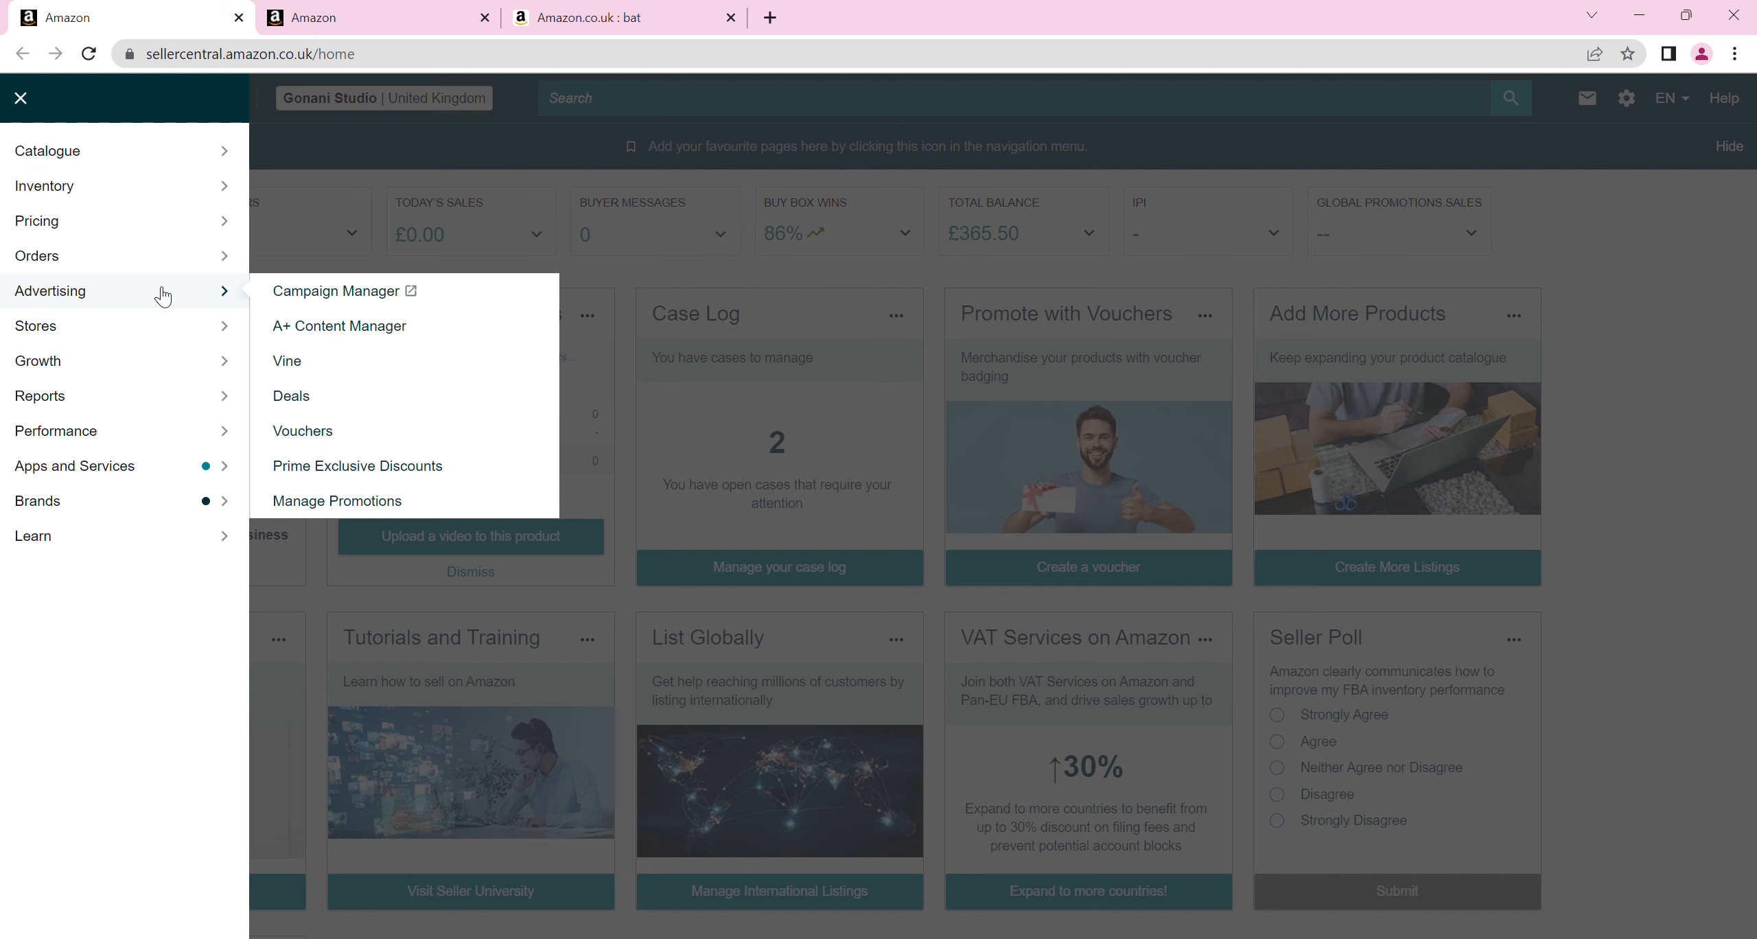
left_click(366, 300)
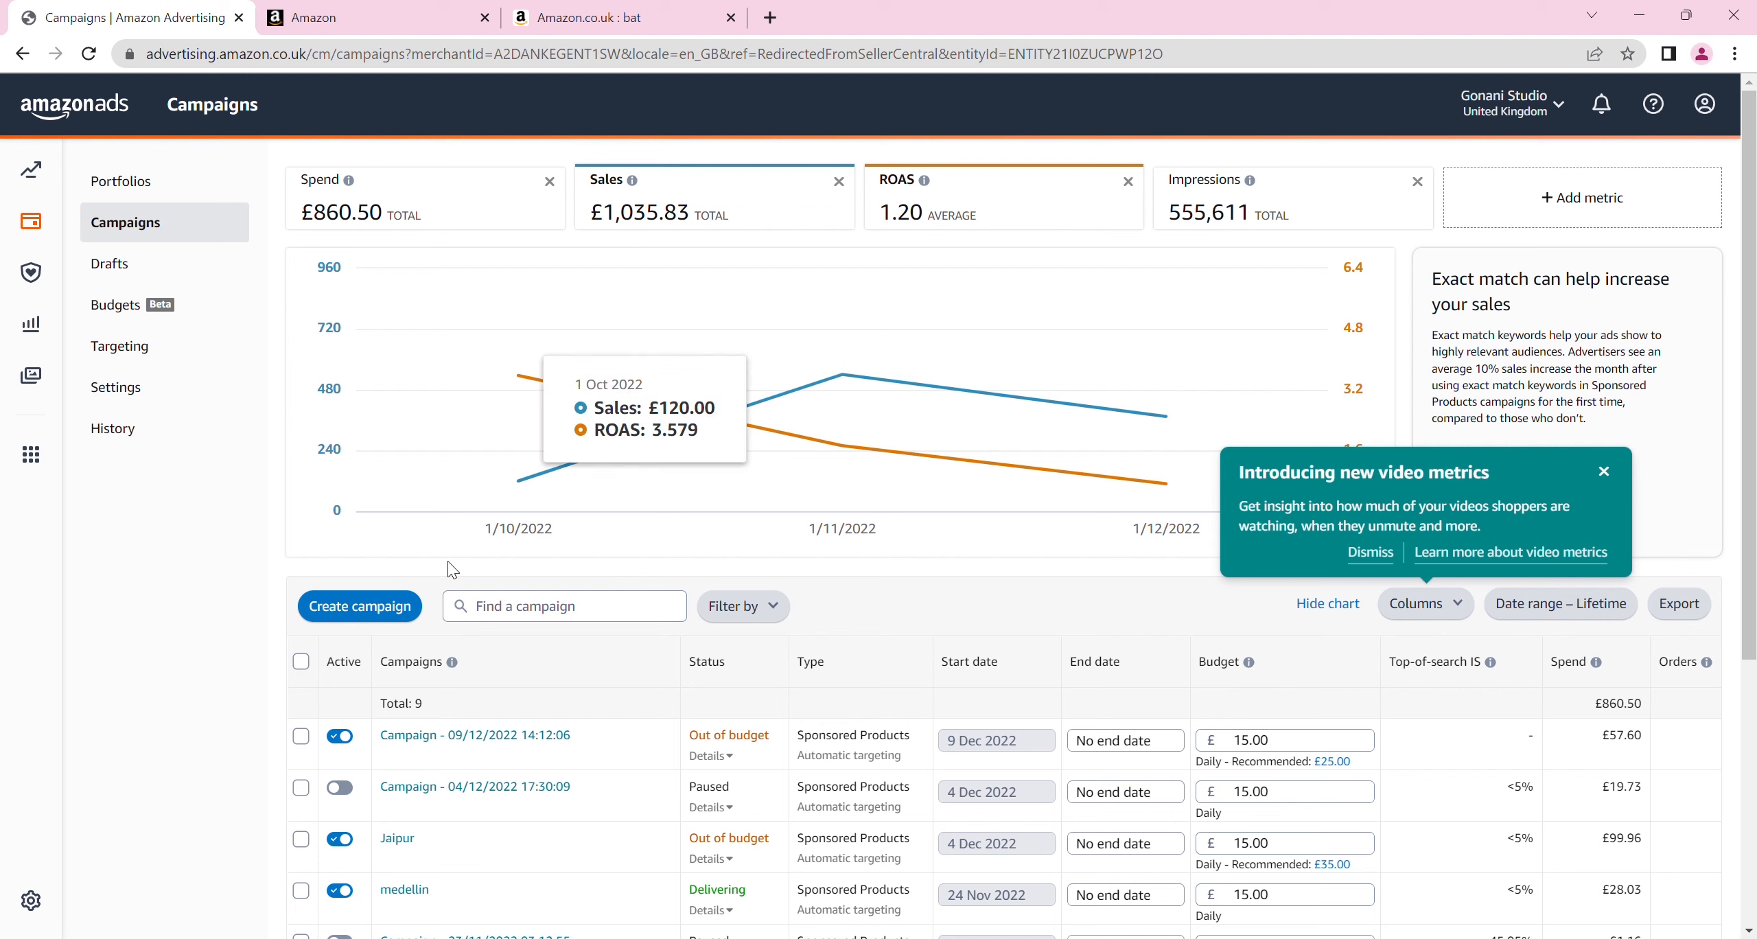
left_click(381, 616)
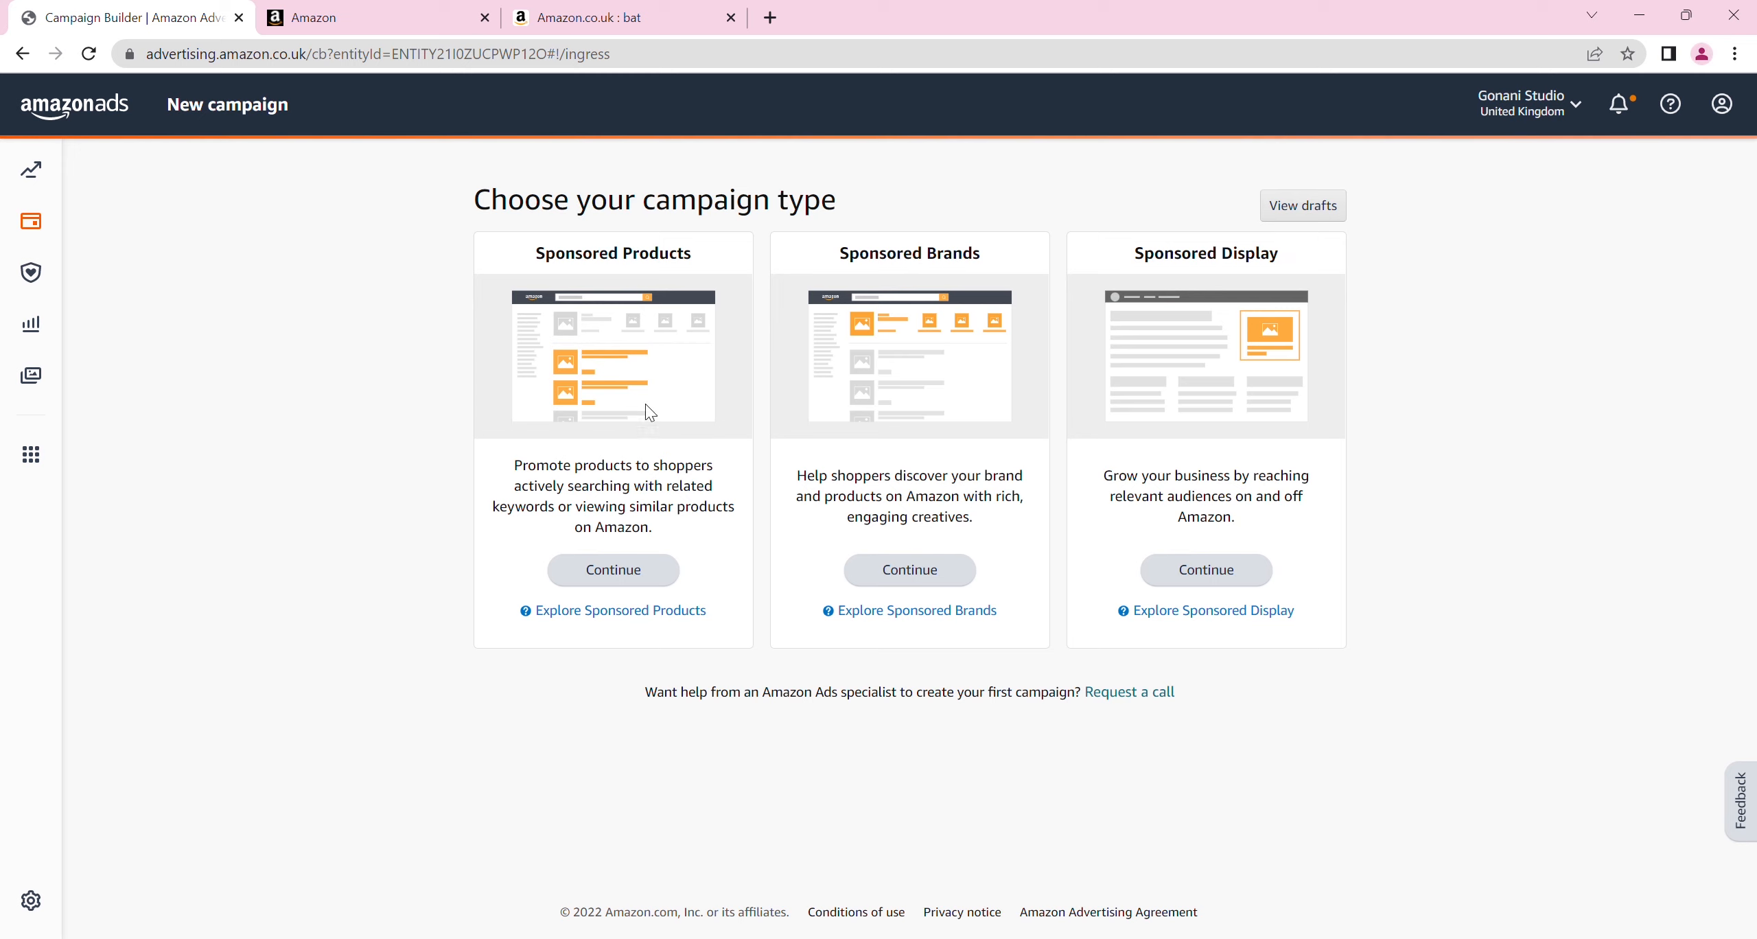
Compare the campaign type previews with the ad placements in the bat search results, placing the results tab beside the Campaign Builder tab
left_click(626, 18)
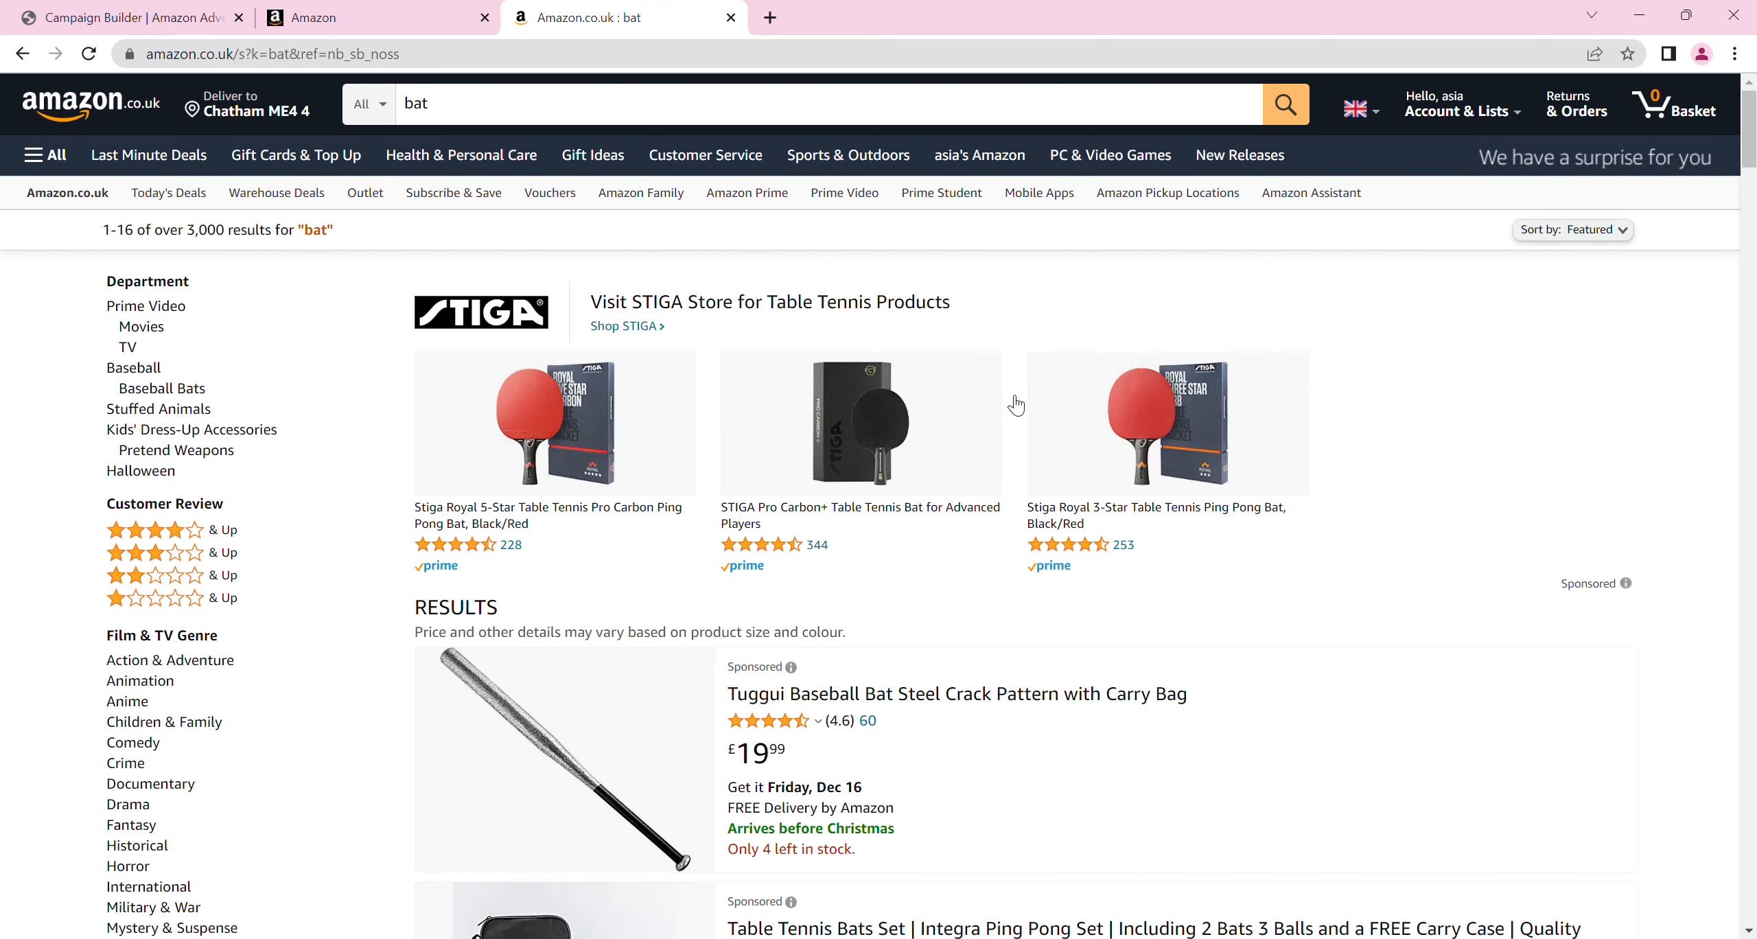
left_click(295, 10)
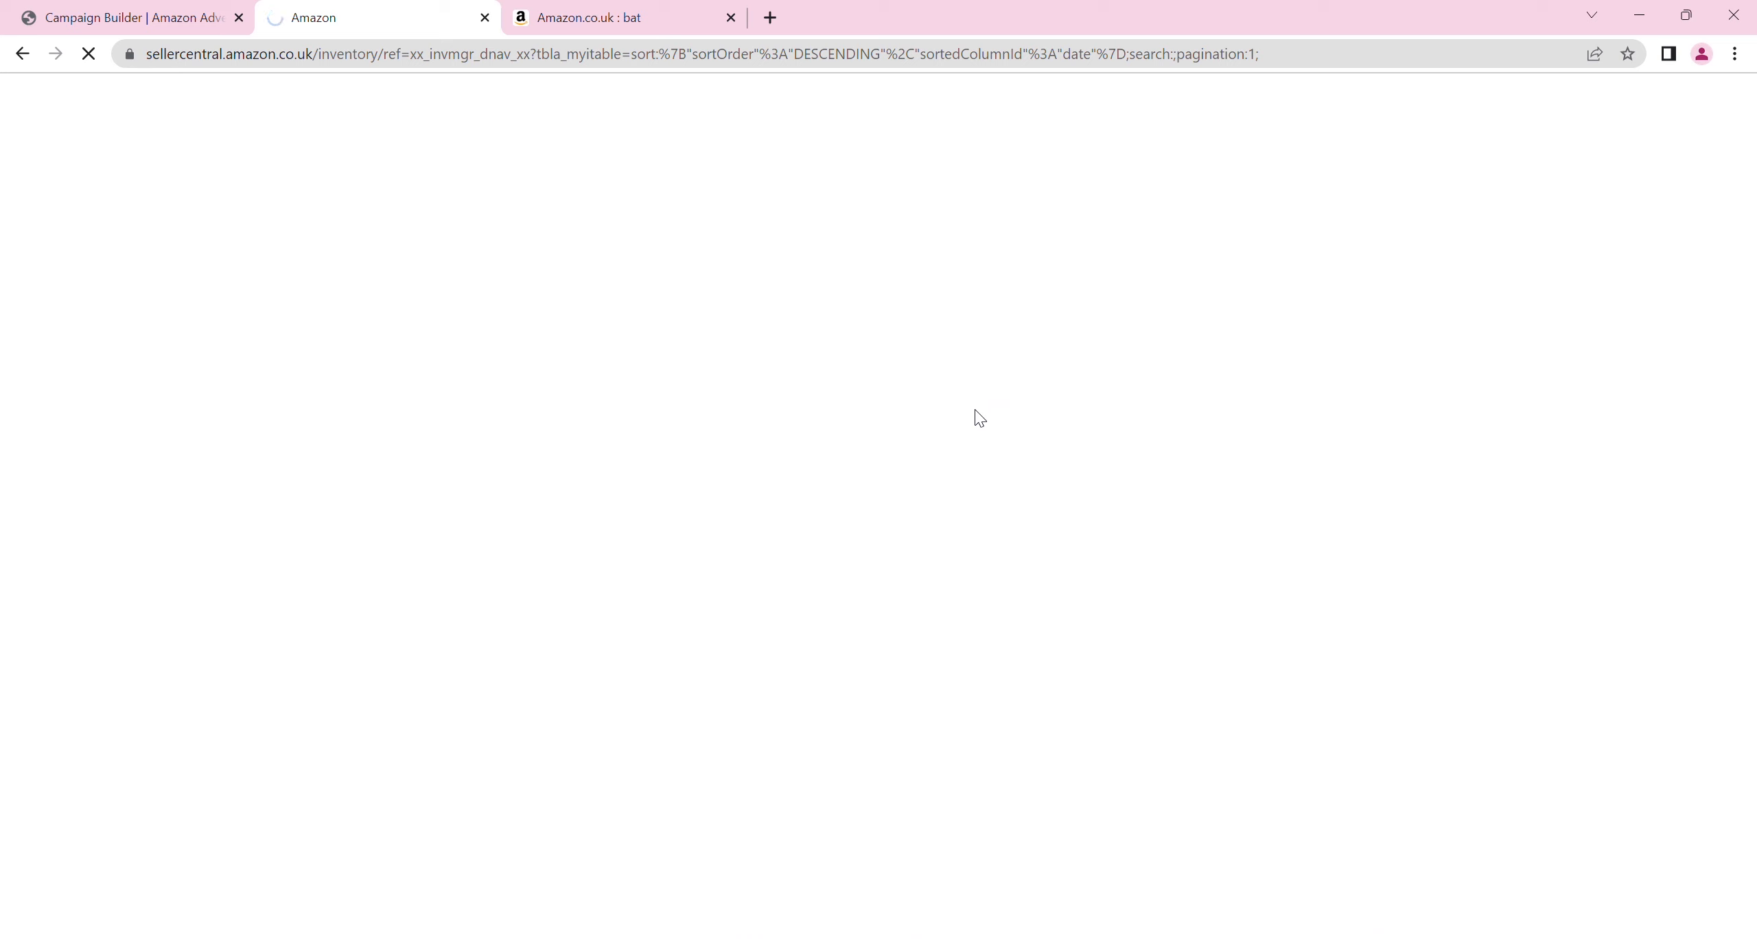
left_click(137, 10)
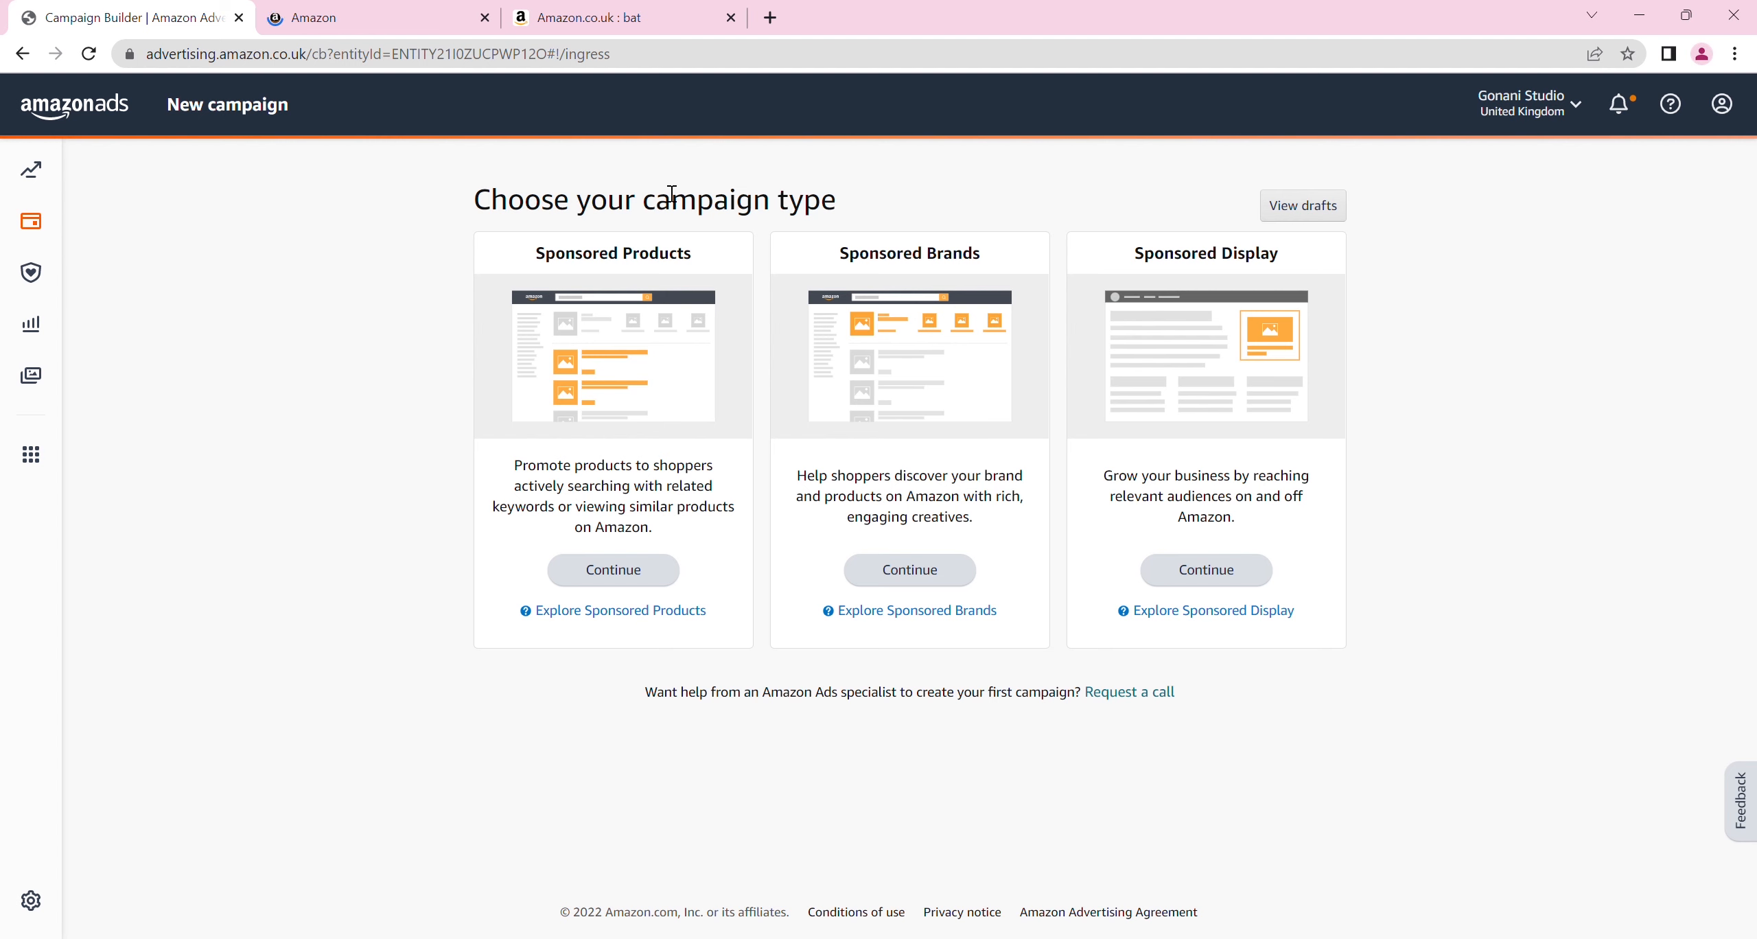
left_click(633, 10)
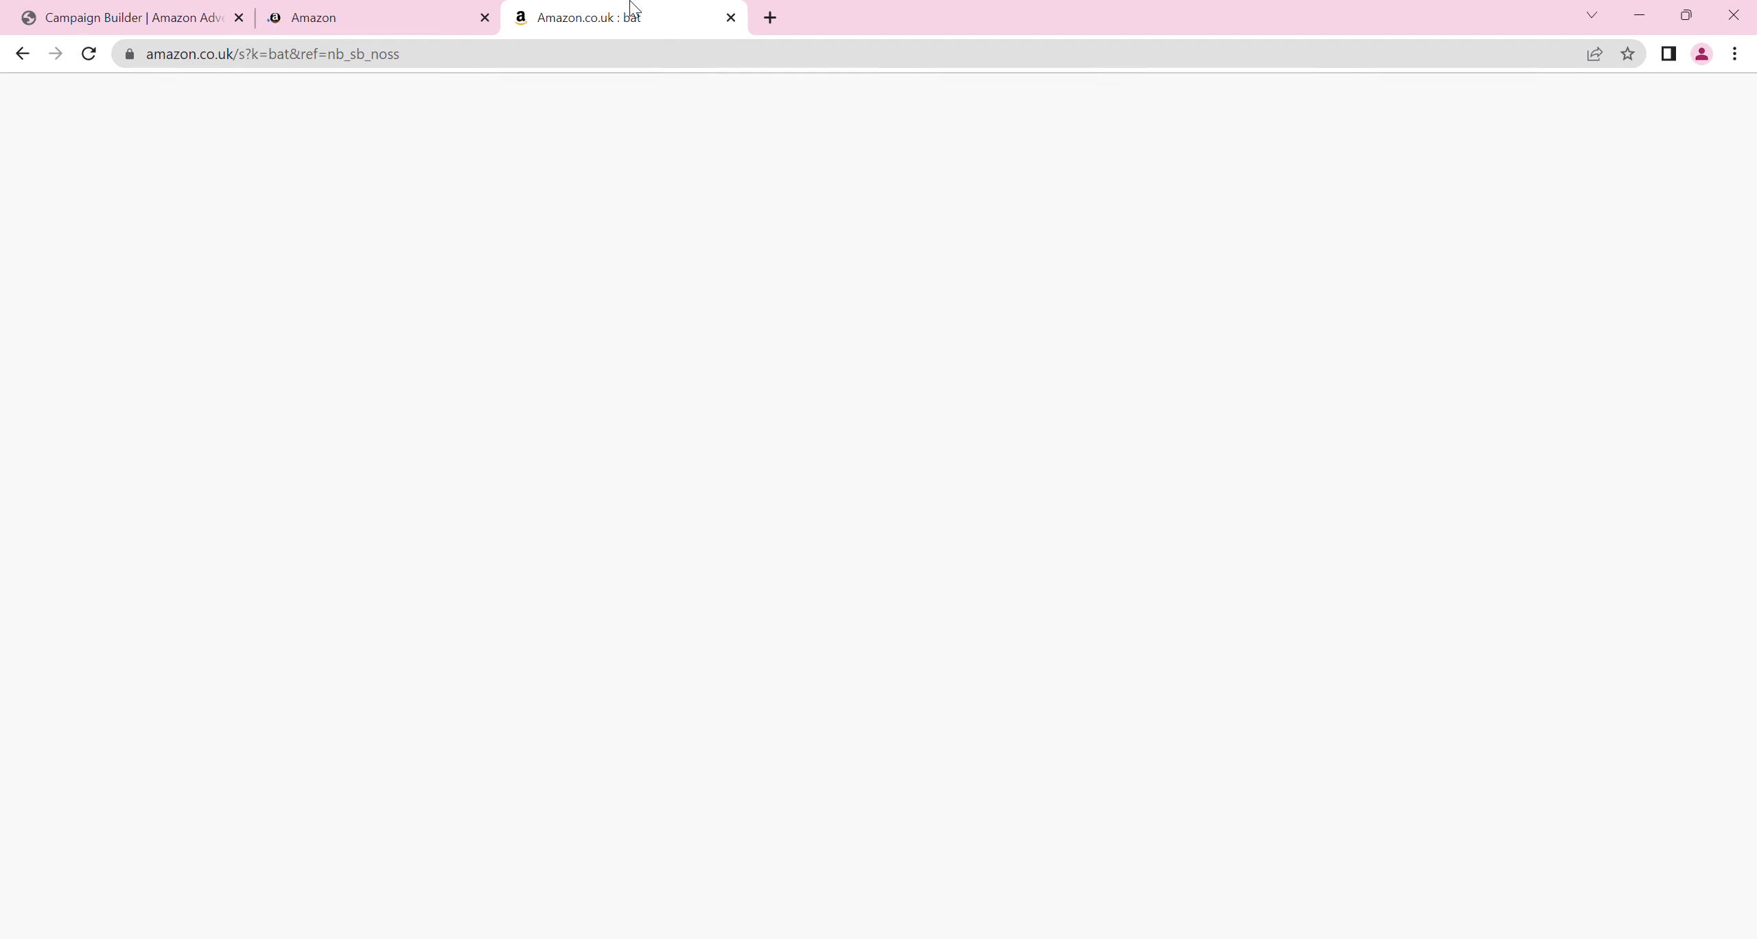
left_click_drag(633, 9, 387, 11)
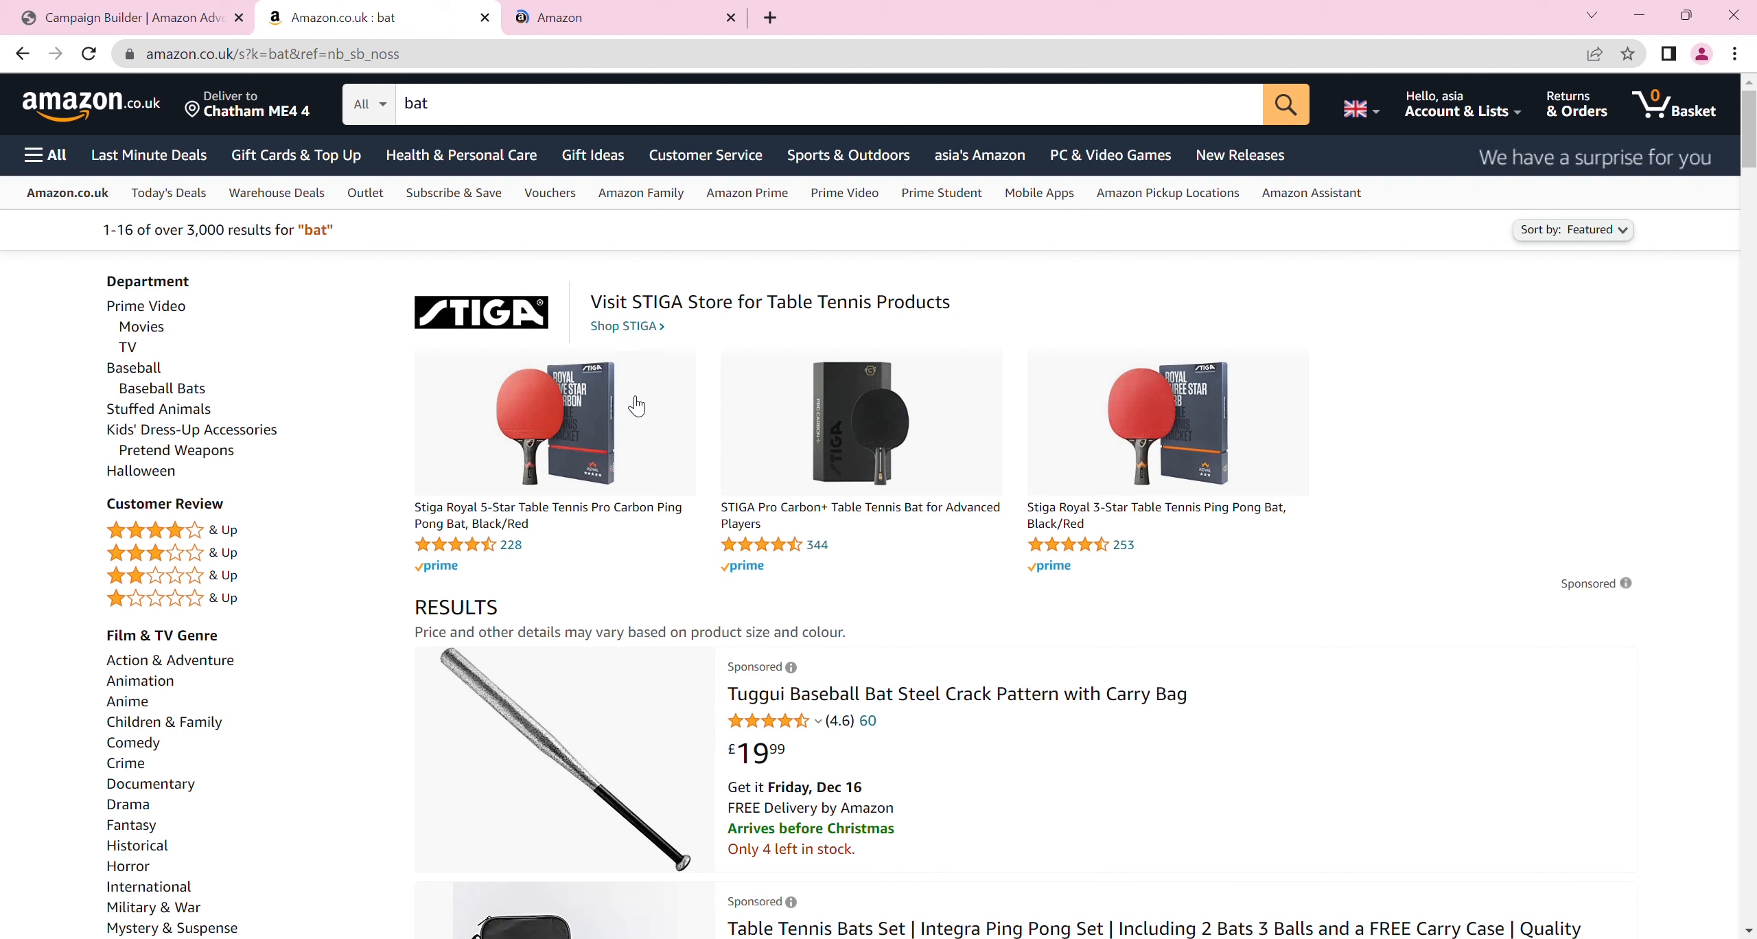
left_click(134, 17)
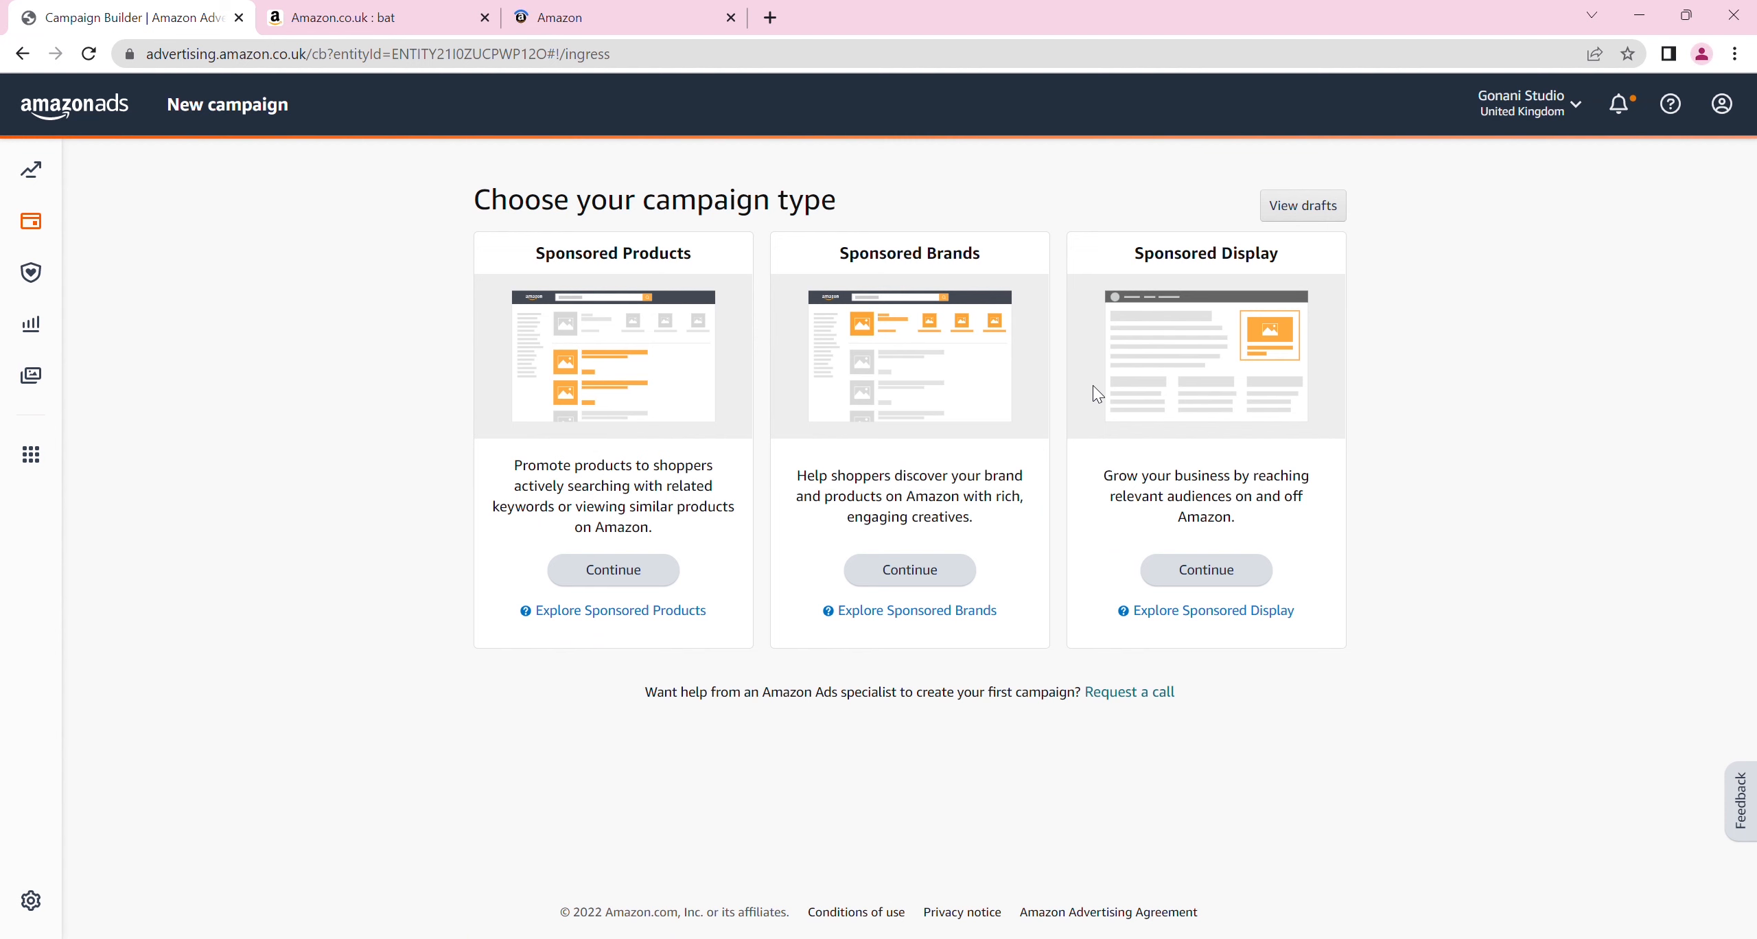
left_click(395, 15)
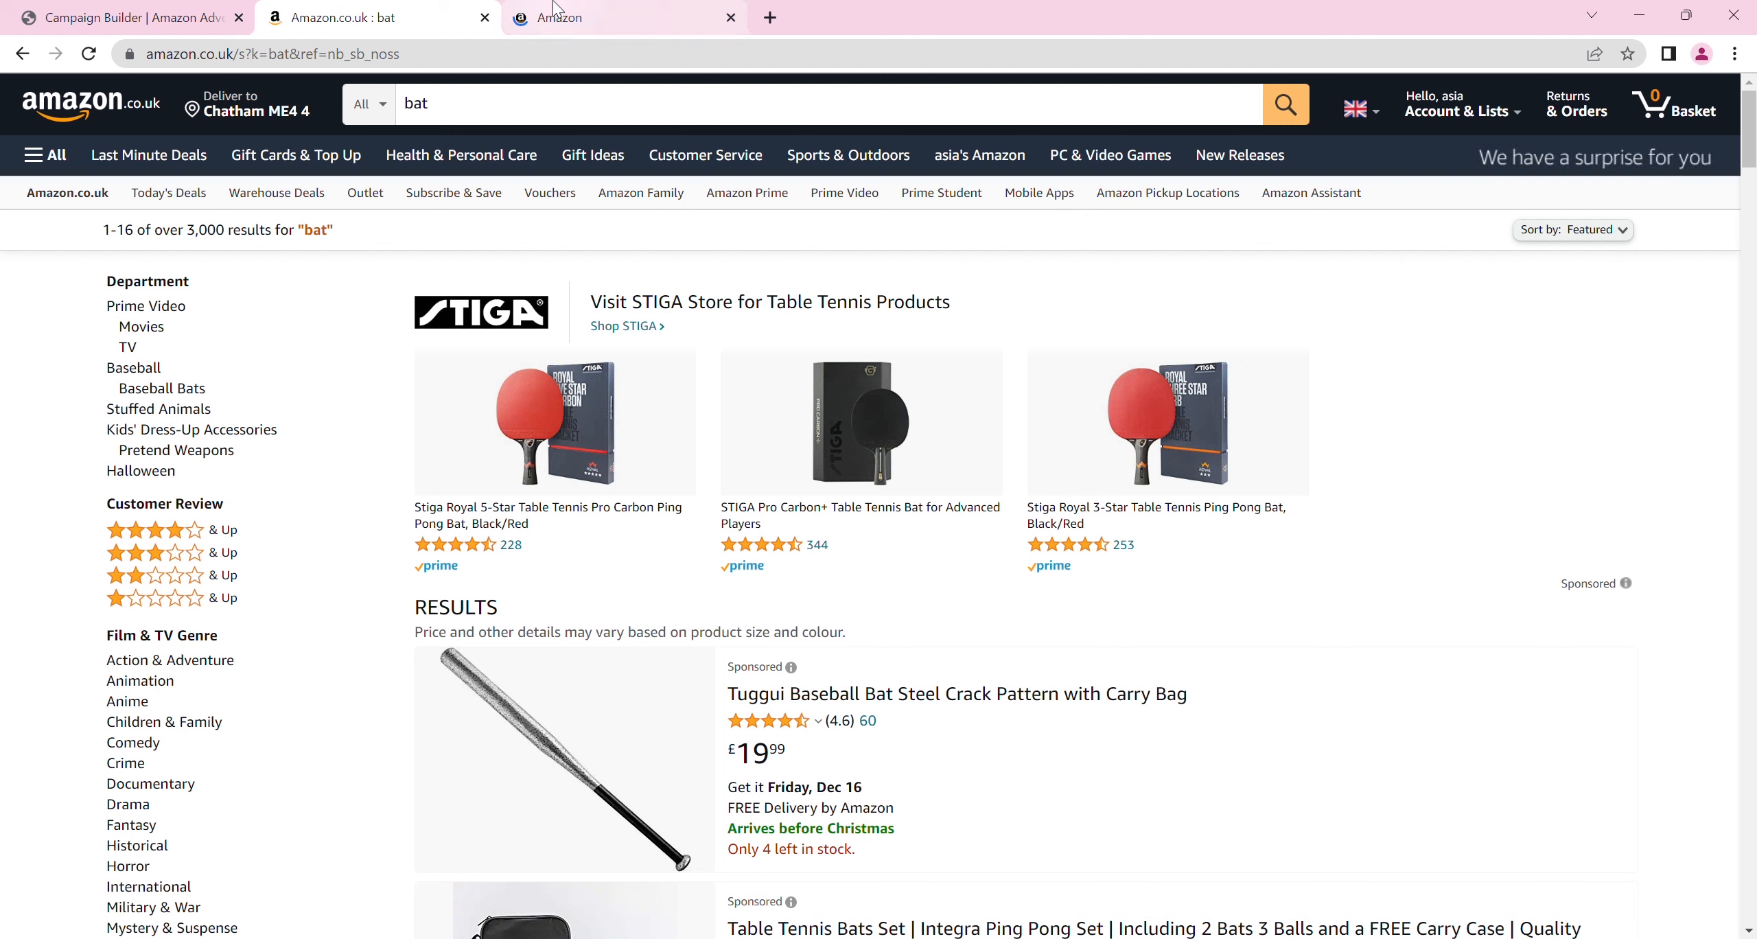
left_click(130, 17)
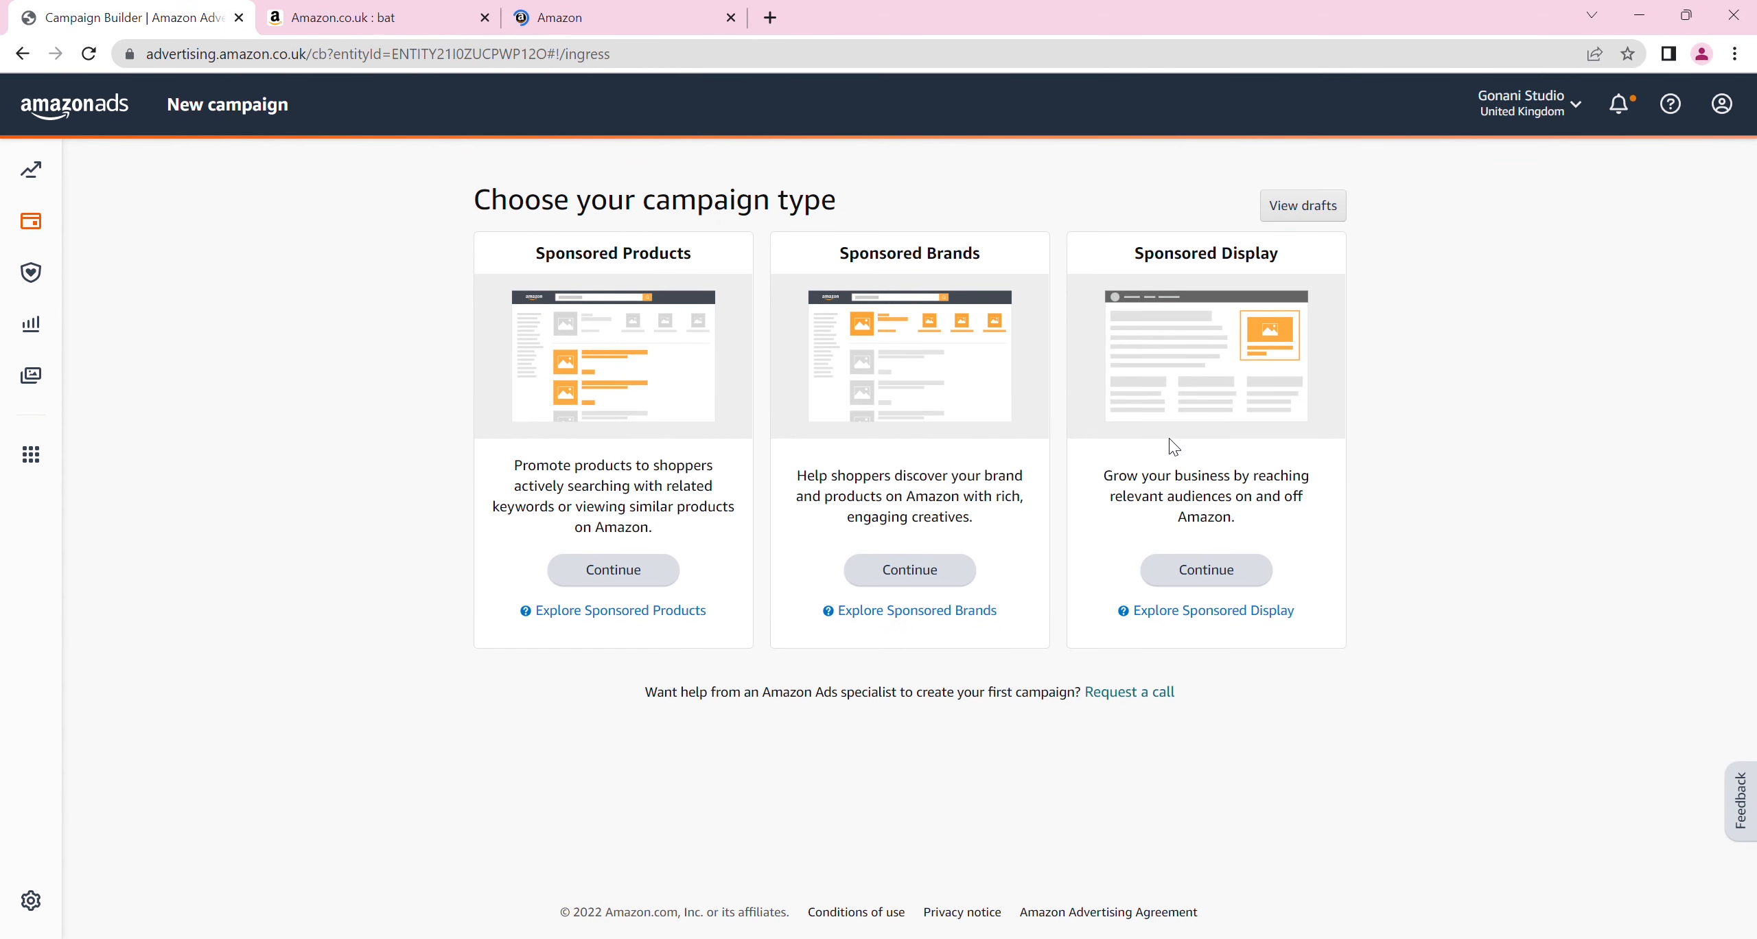
left_click(336, 15)
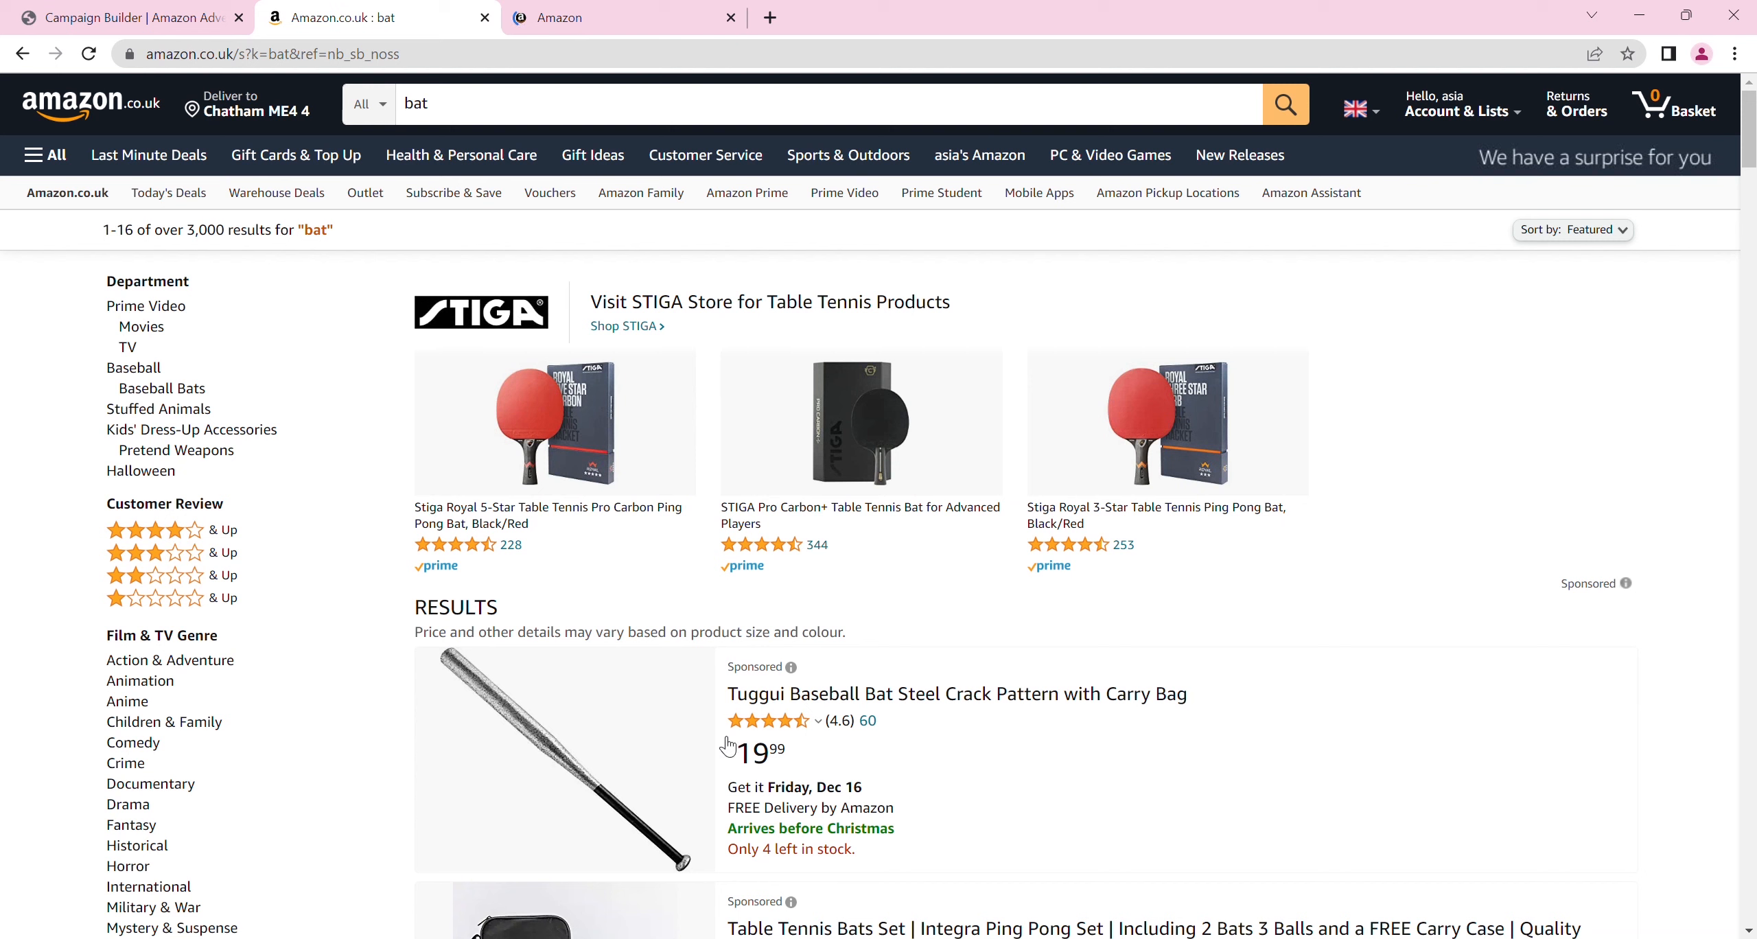
Open the Tuggui Baseball Bat Steel Crack Pattern listing and examine the sponsored related products on its page
left_click(786, 699)
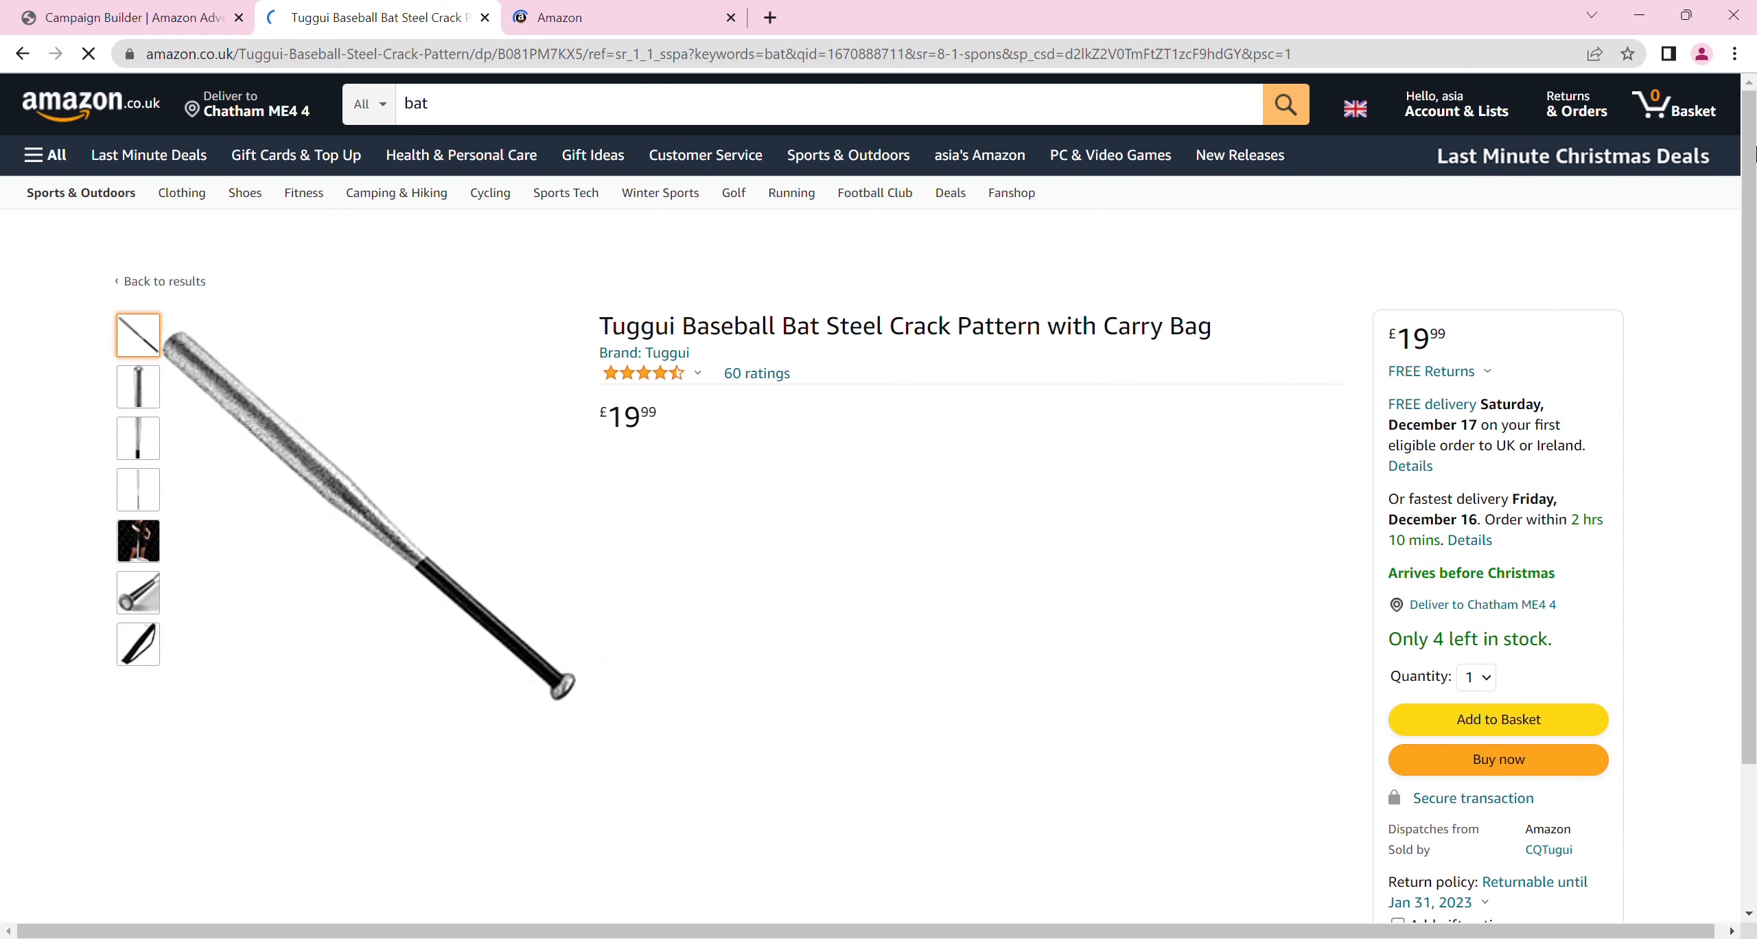
scroll(1399, 307, "down", 3)
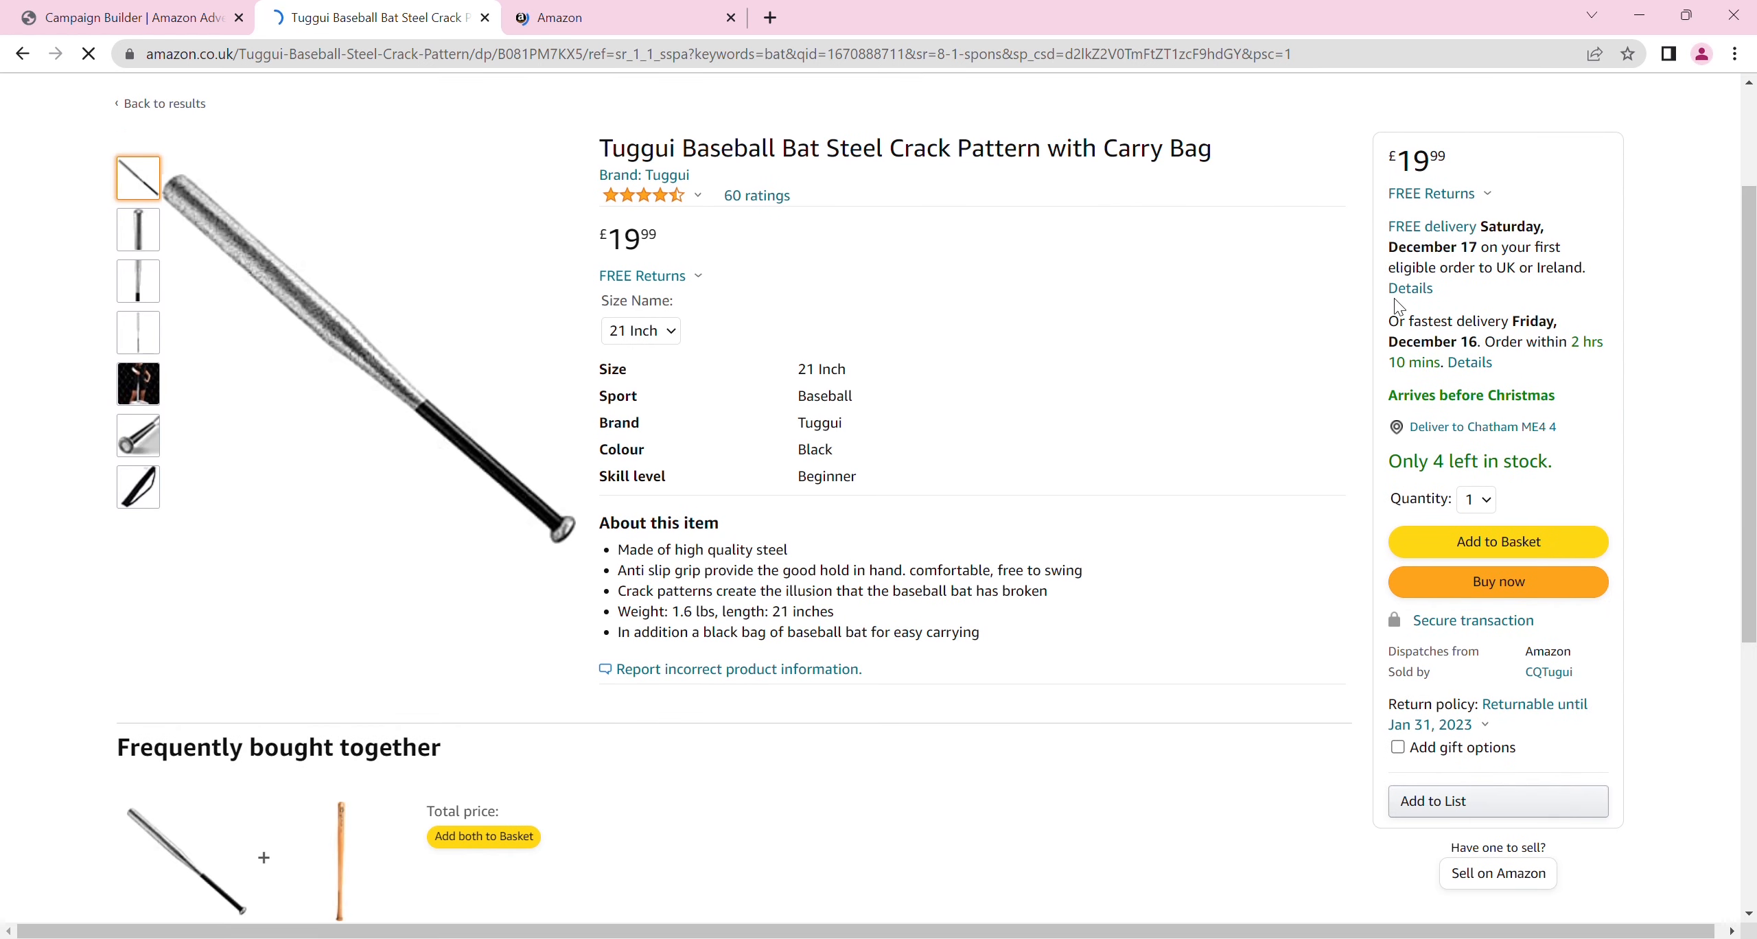
left_click_drag(1752, 209, 1753, 590)
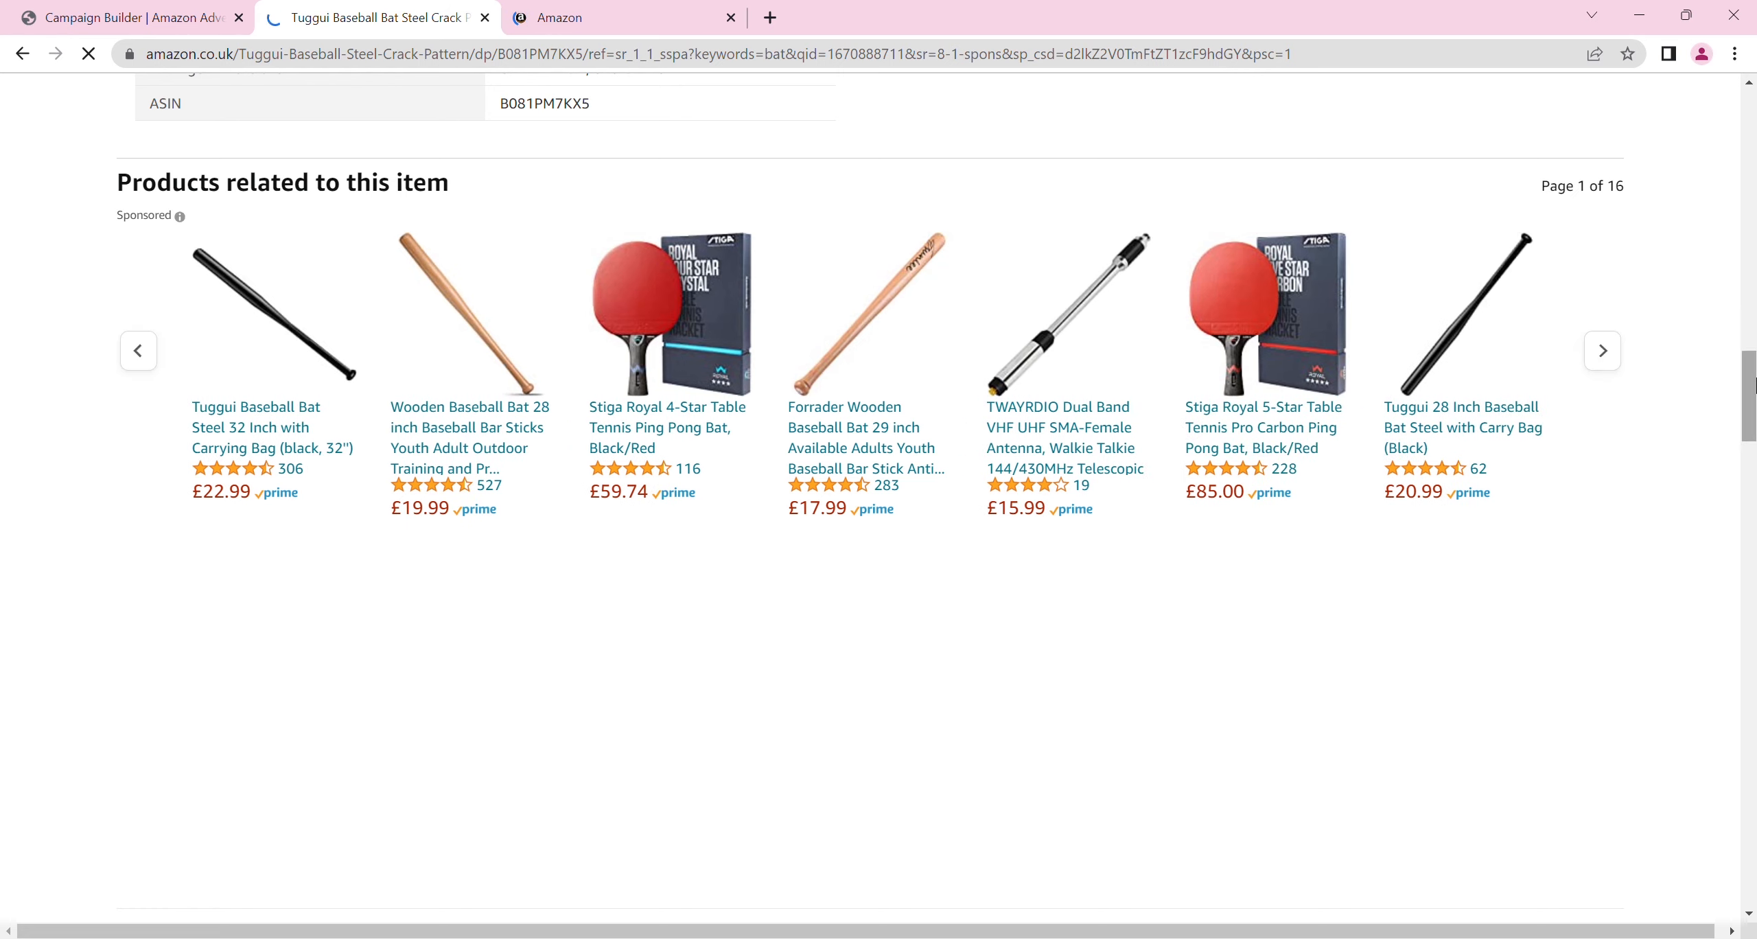
left_click_drag(1754, 386, 1747, 40)
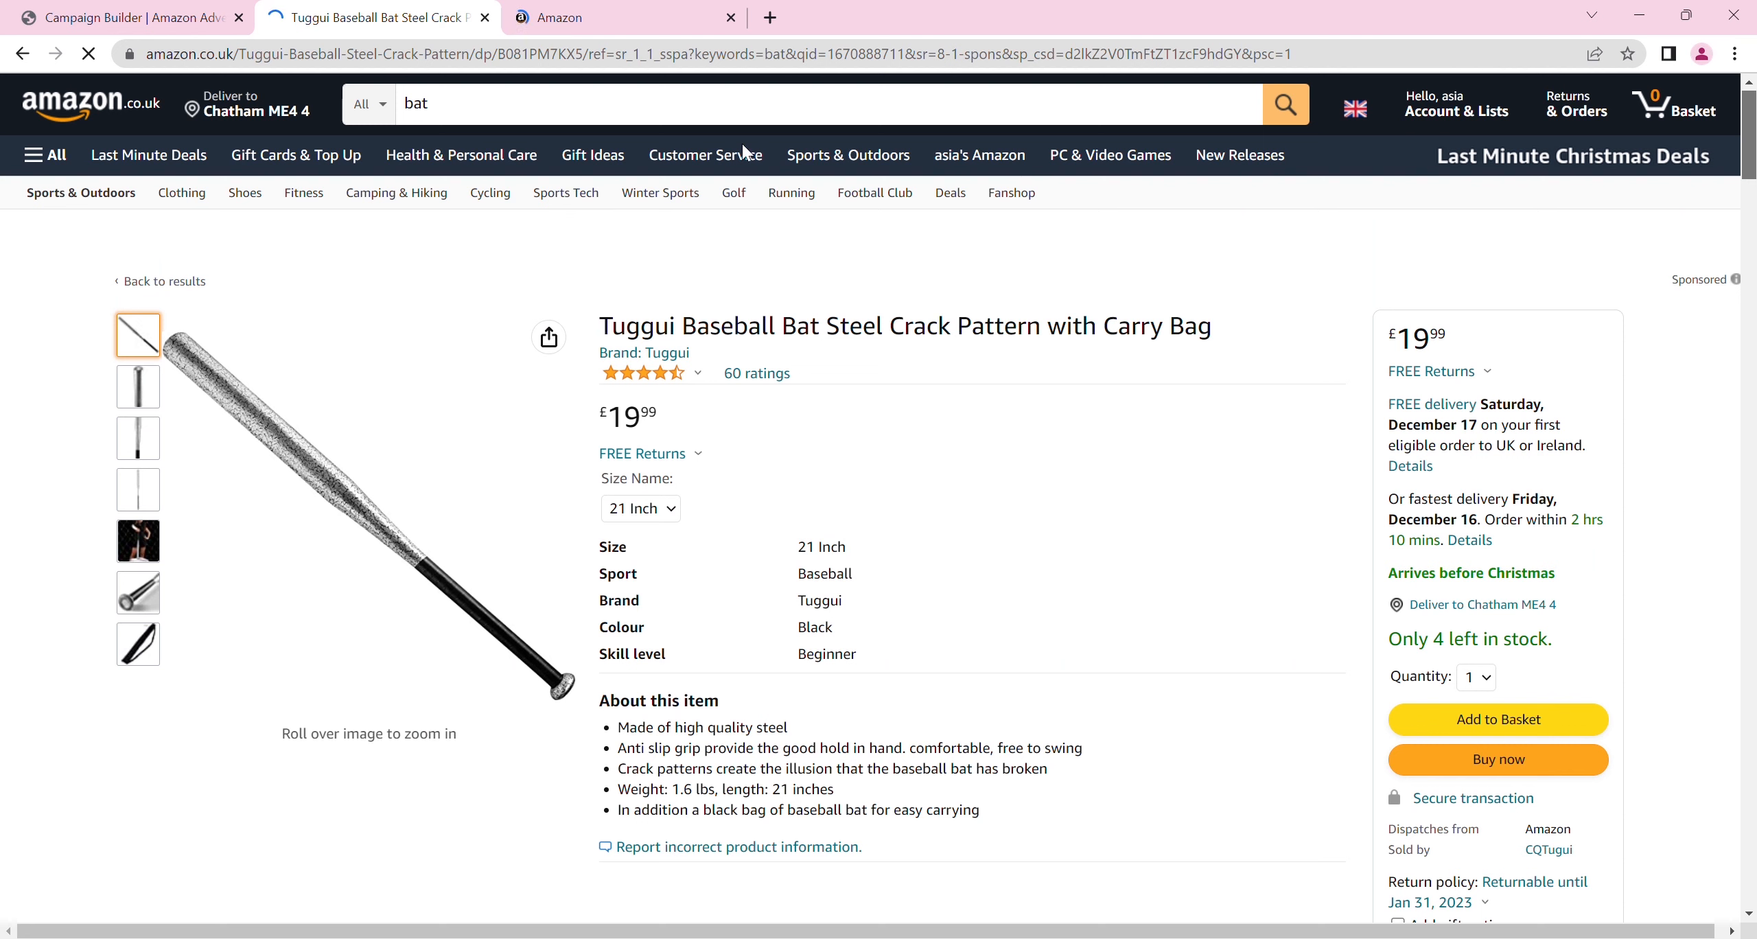
Continue with Sponsored Products as the new campaign's type and close the baseball bat product page
left_click(117, 10)
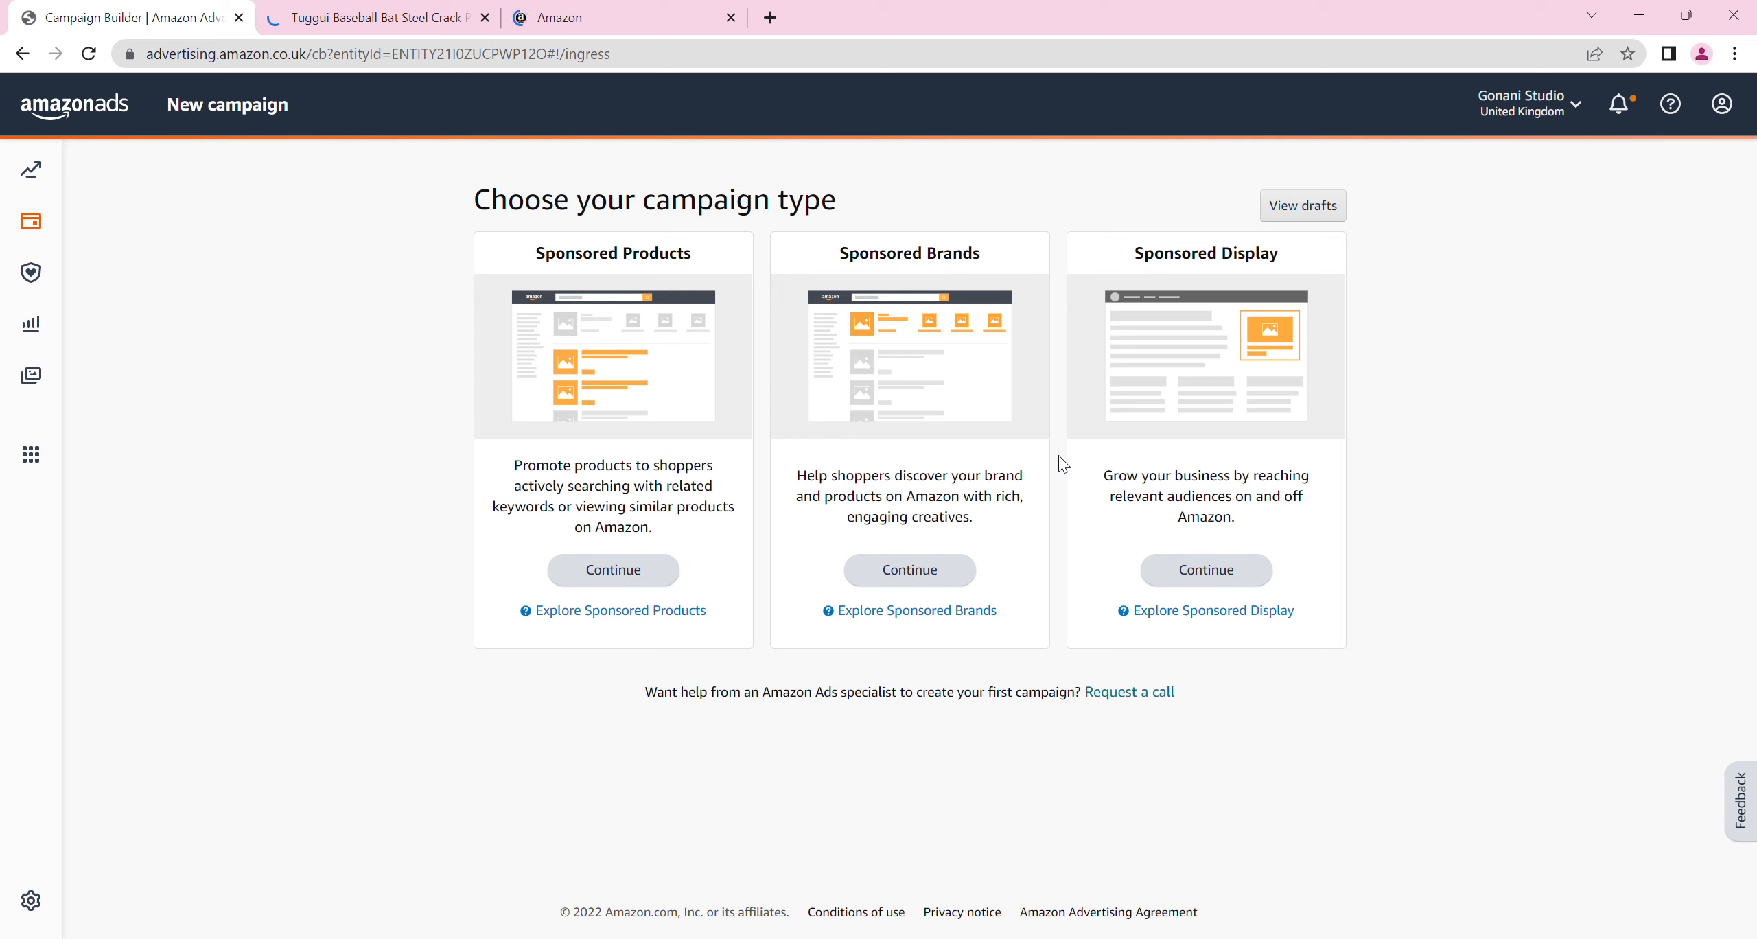
left_click(625, 569)
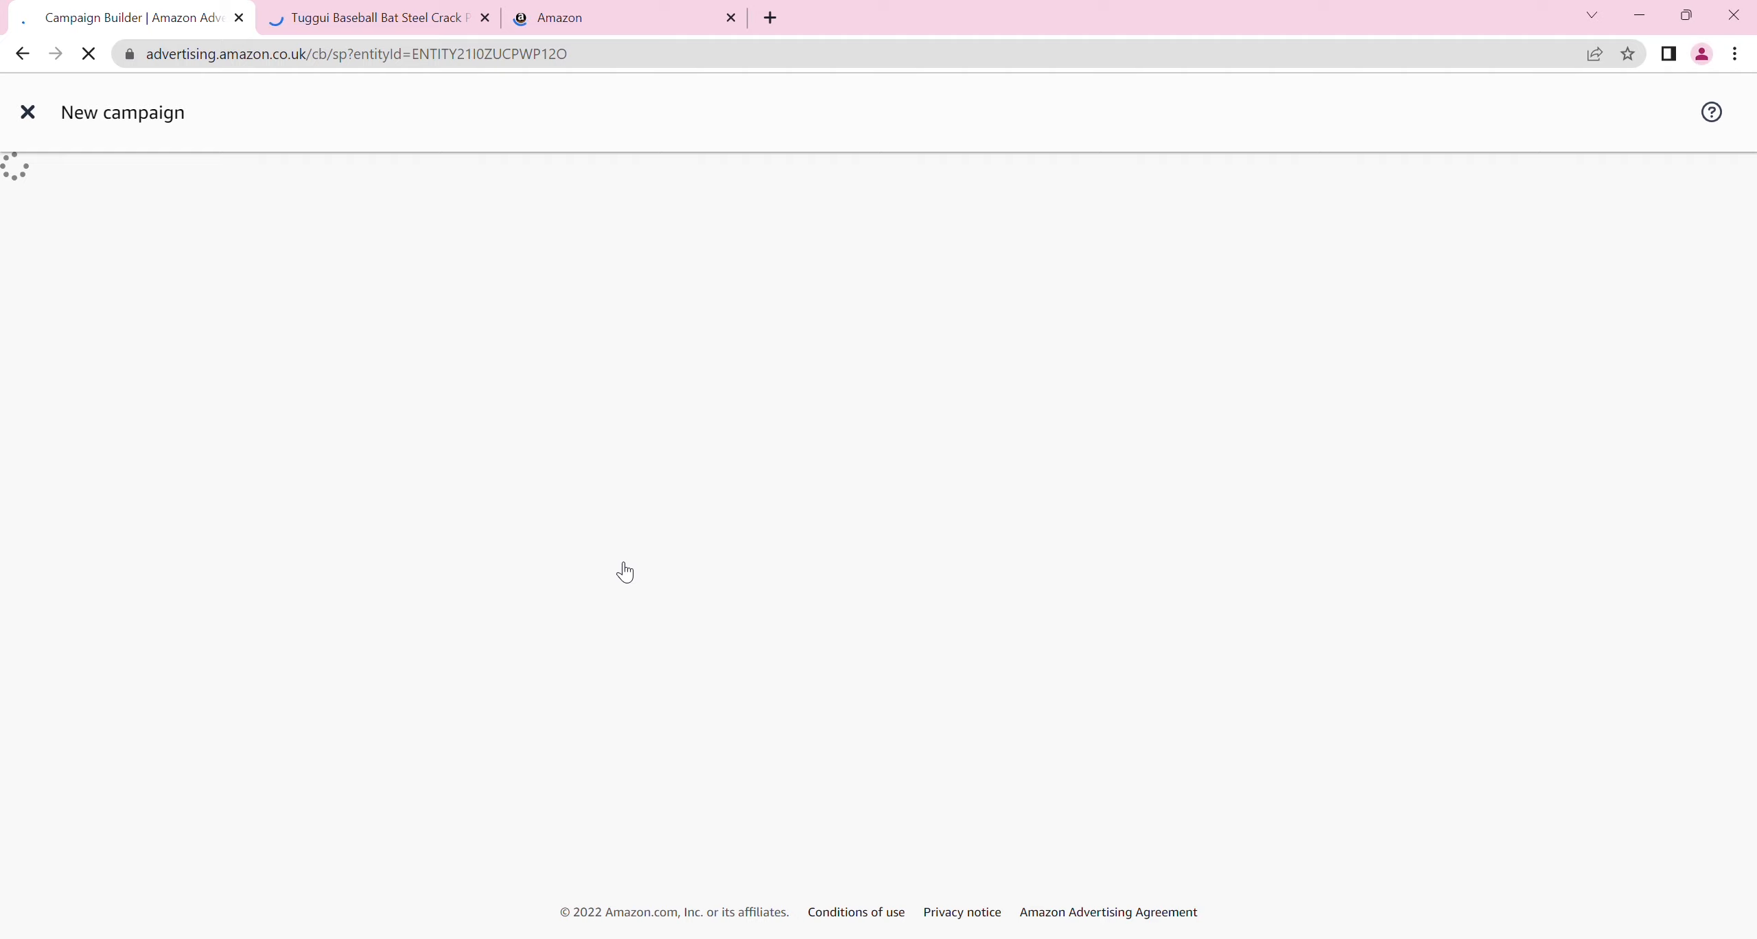
left_click(485, 18)
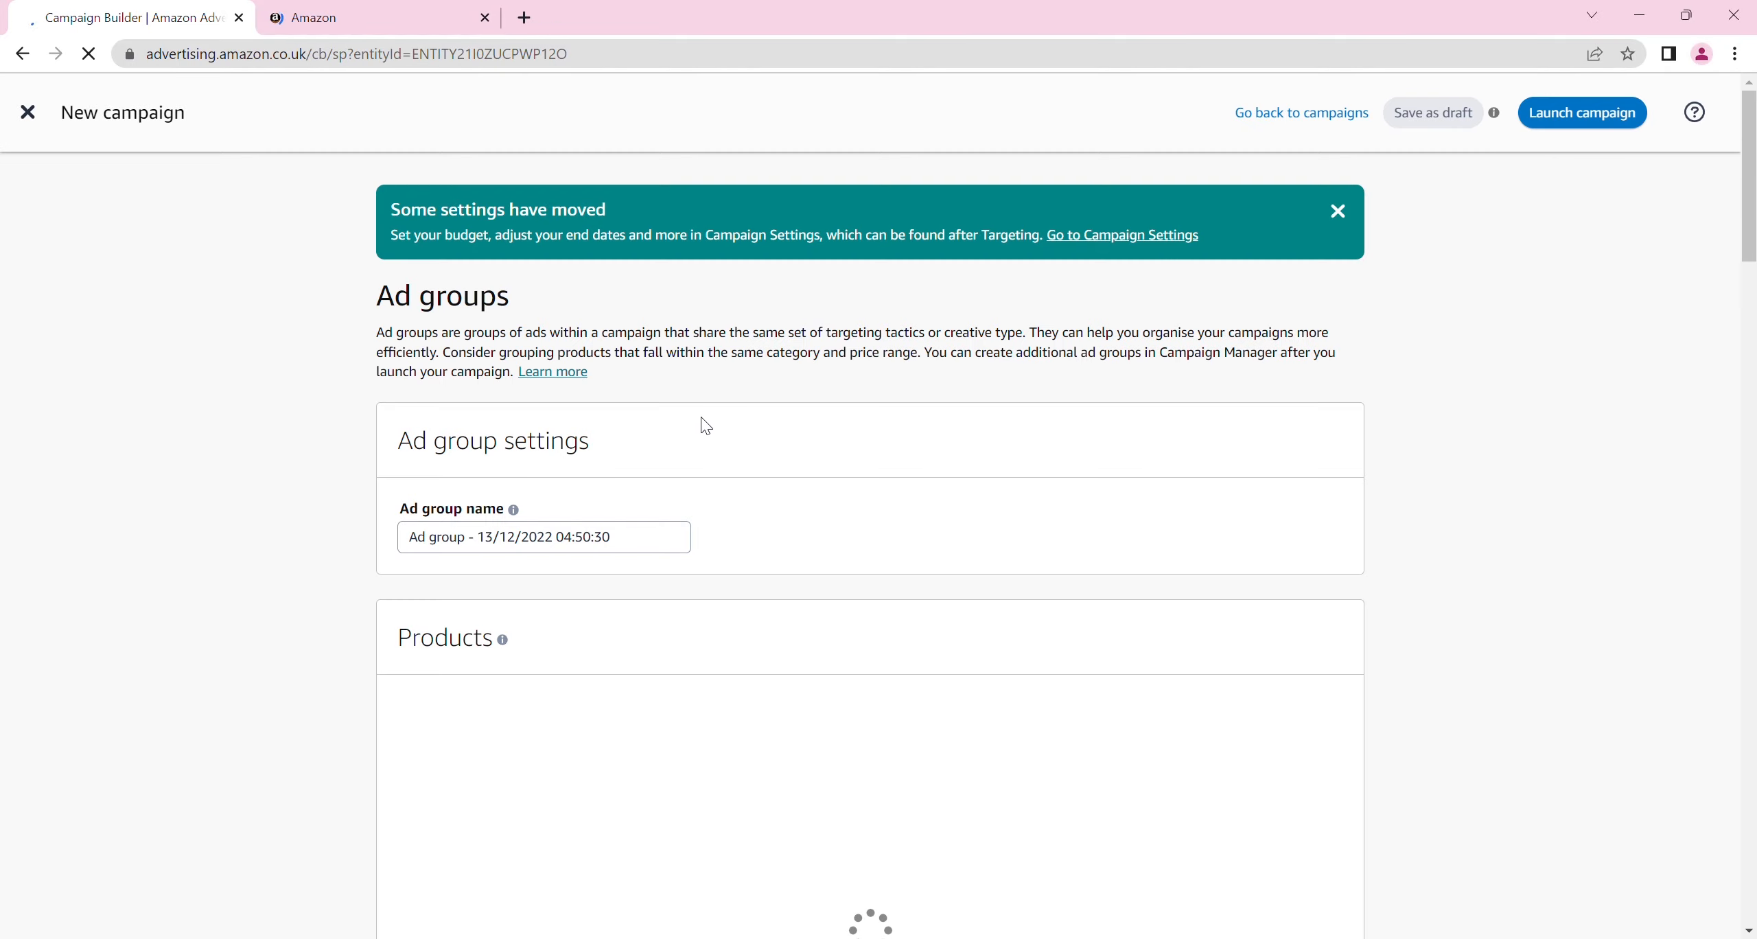
Rename the ad group by replacing "Ad group" with "Gonani tops" in front of the date and time
scroll(1469, 240, "down", 3)
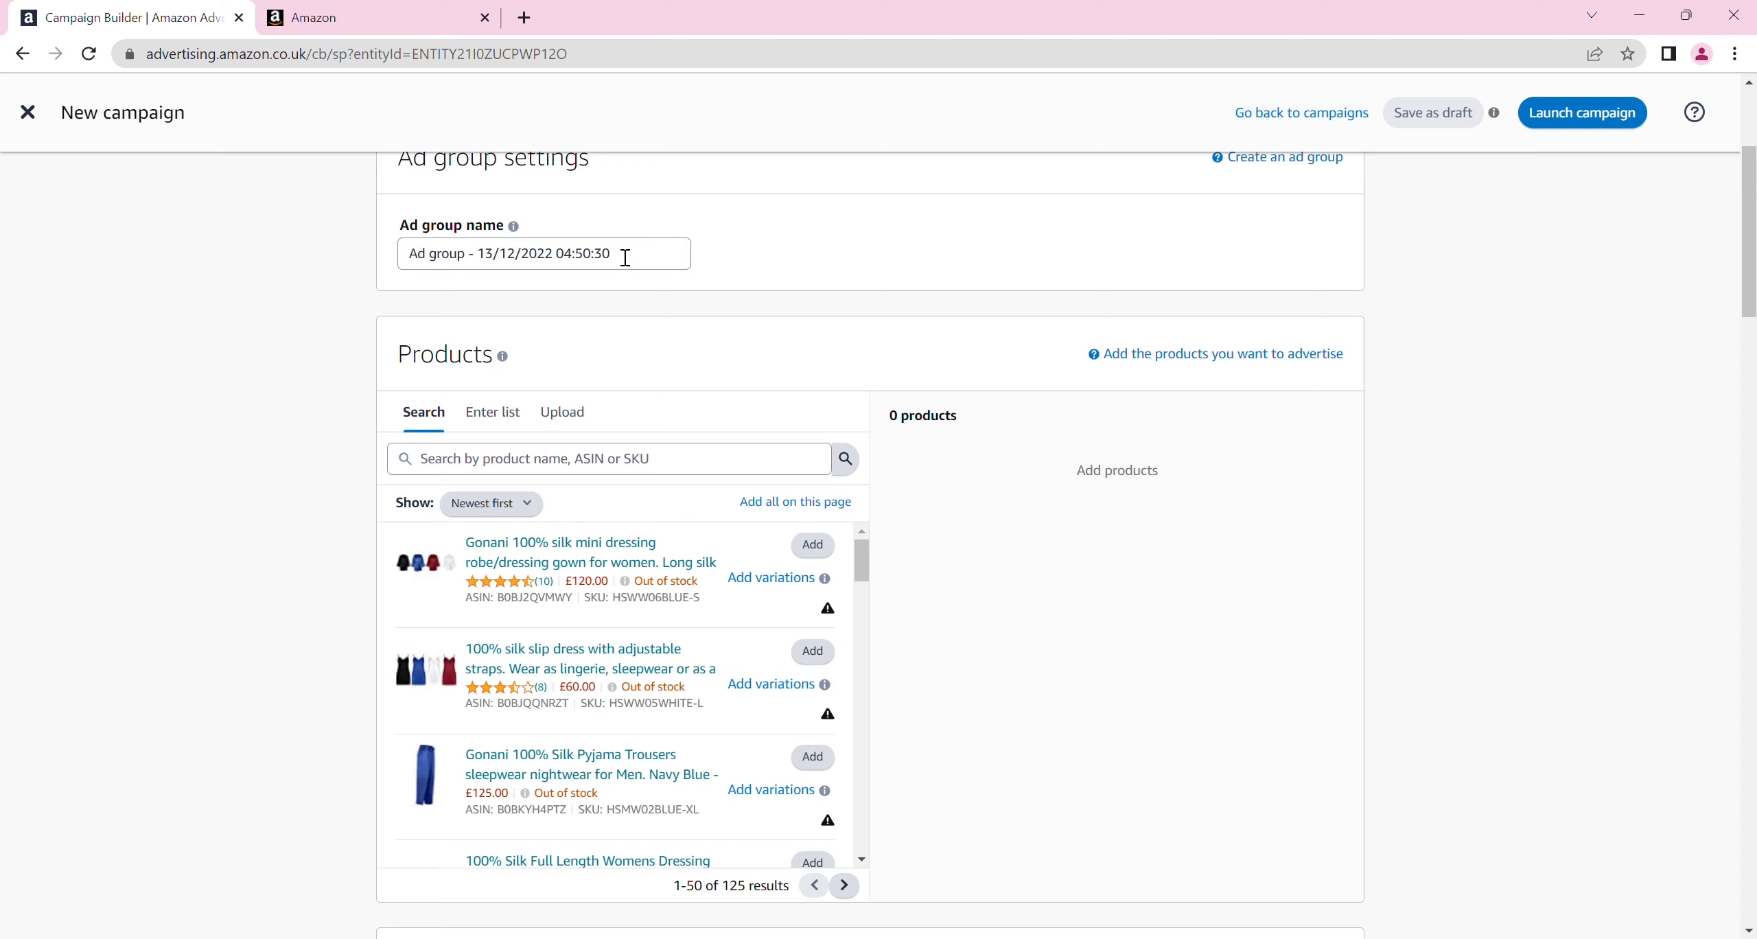
left_click(476, 267)
key("BackSpace")
key("BackSpace")
key("BackSpace")
key("BackSpace")
key("BackSpace")
key("BackSpace")
key("BackSpace")
key("BackSpace")
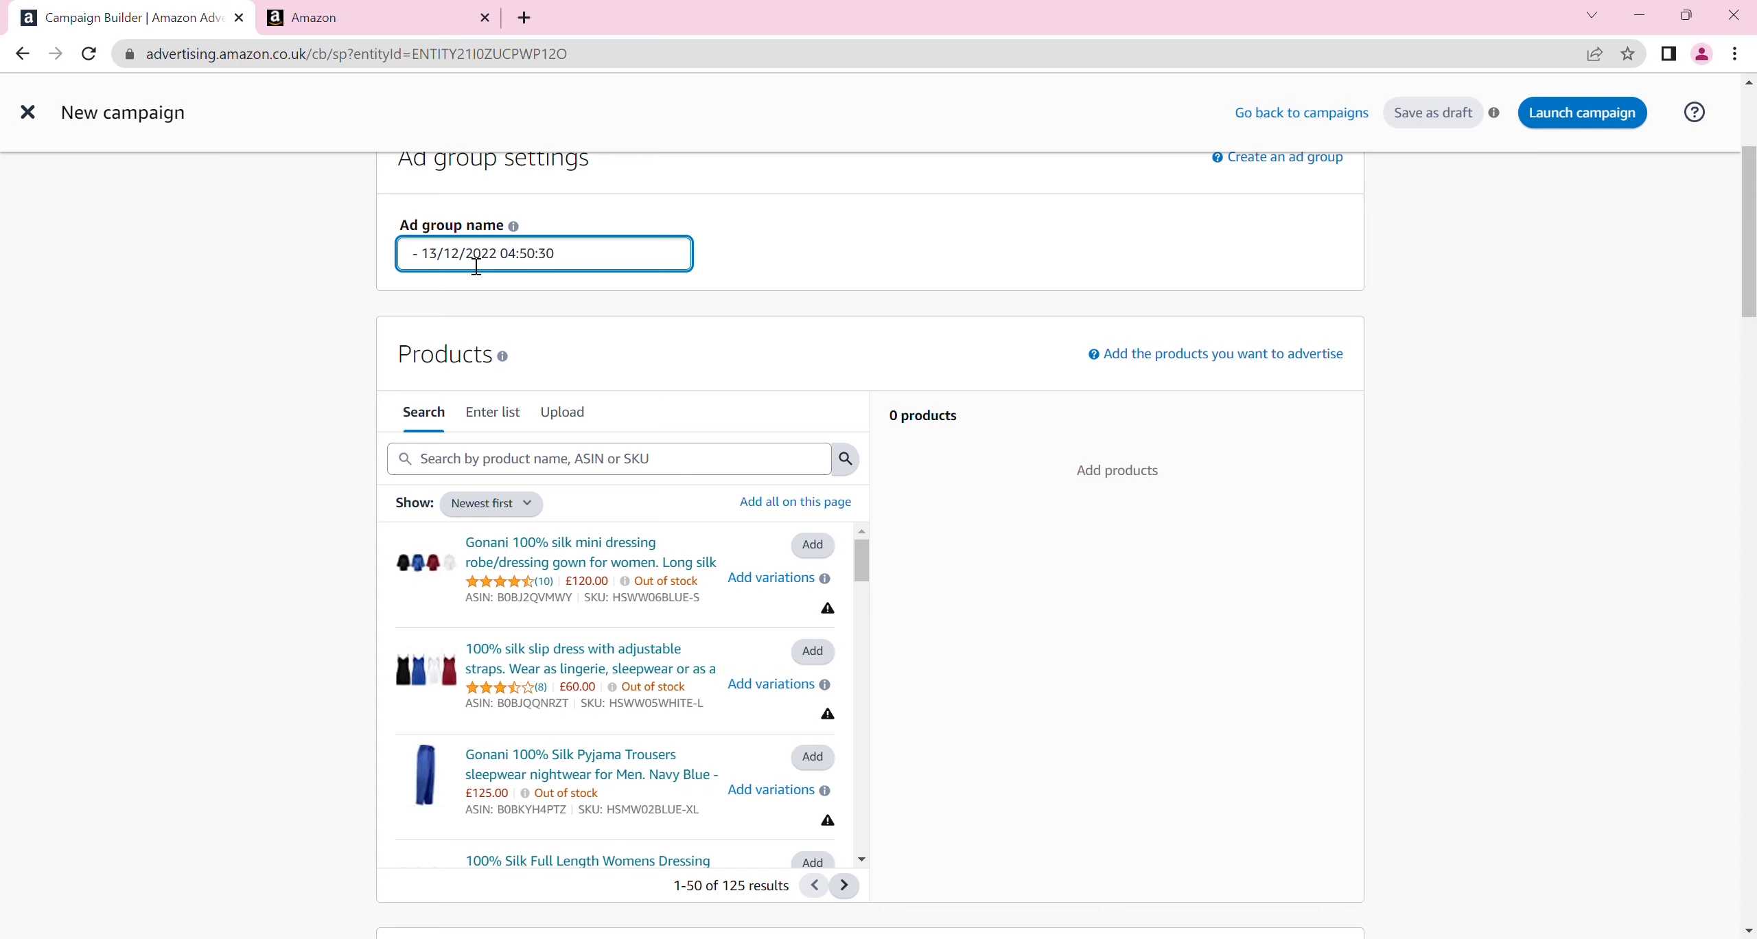
type("Gonani to")
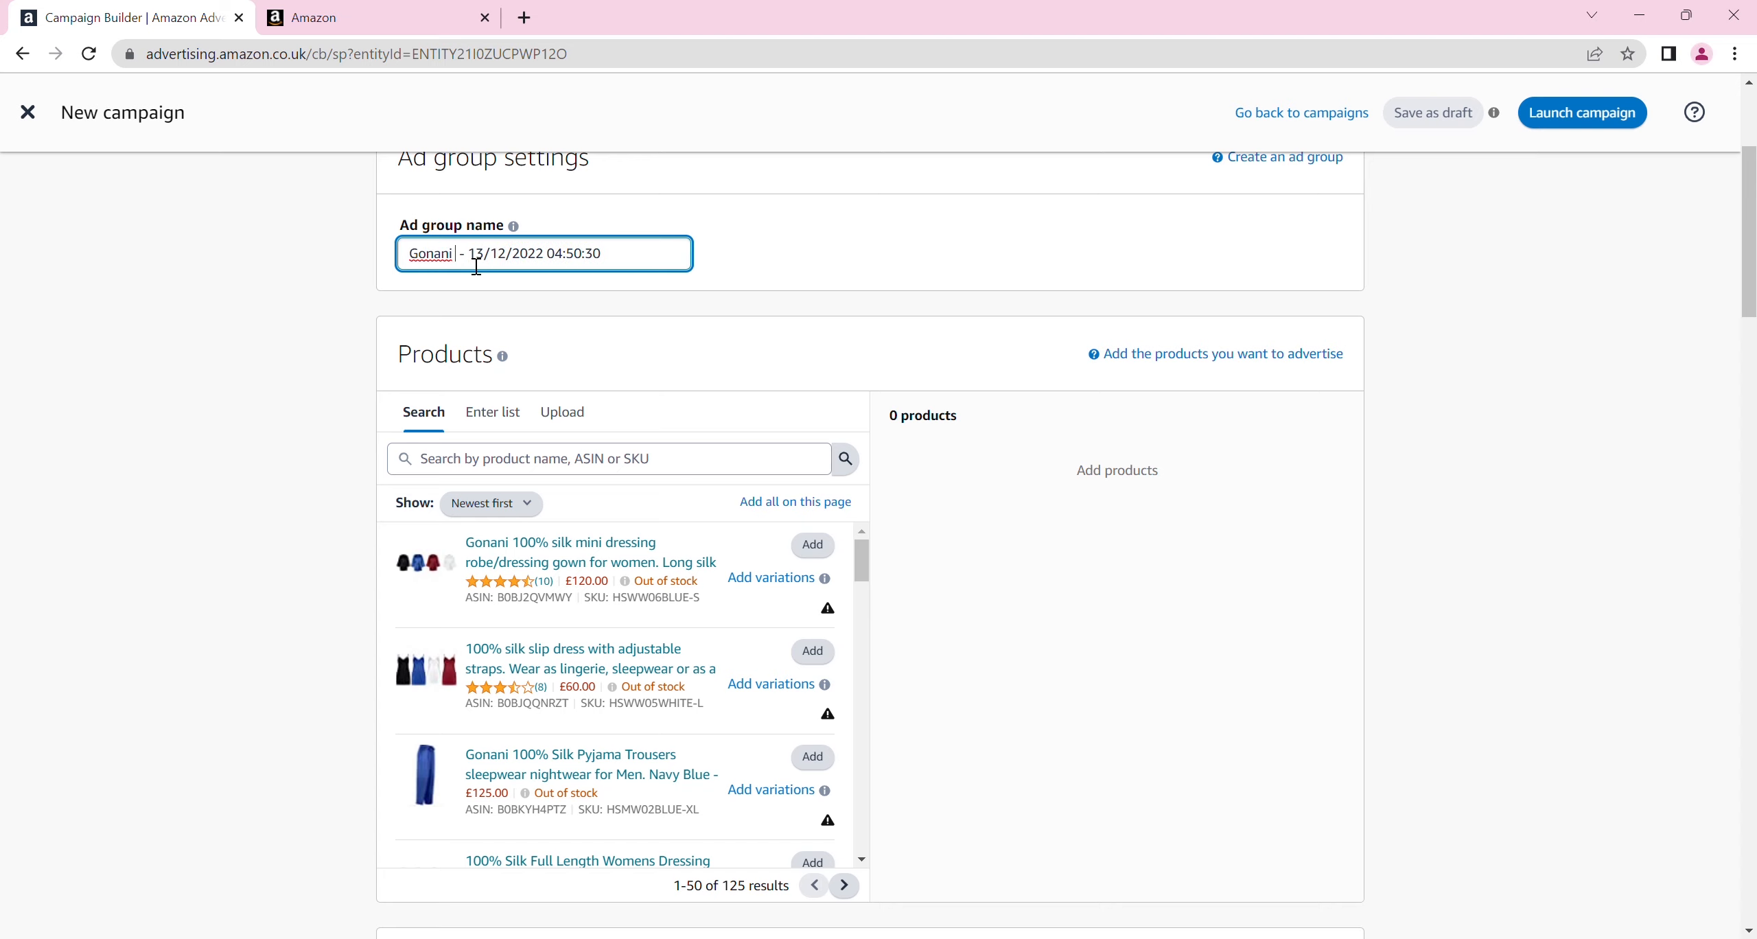
type("ps")
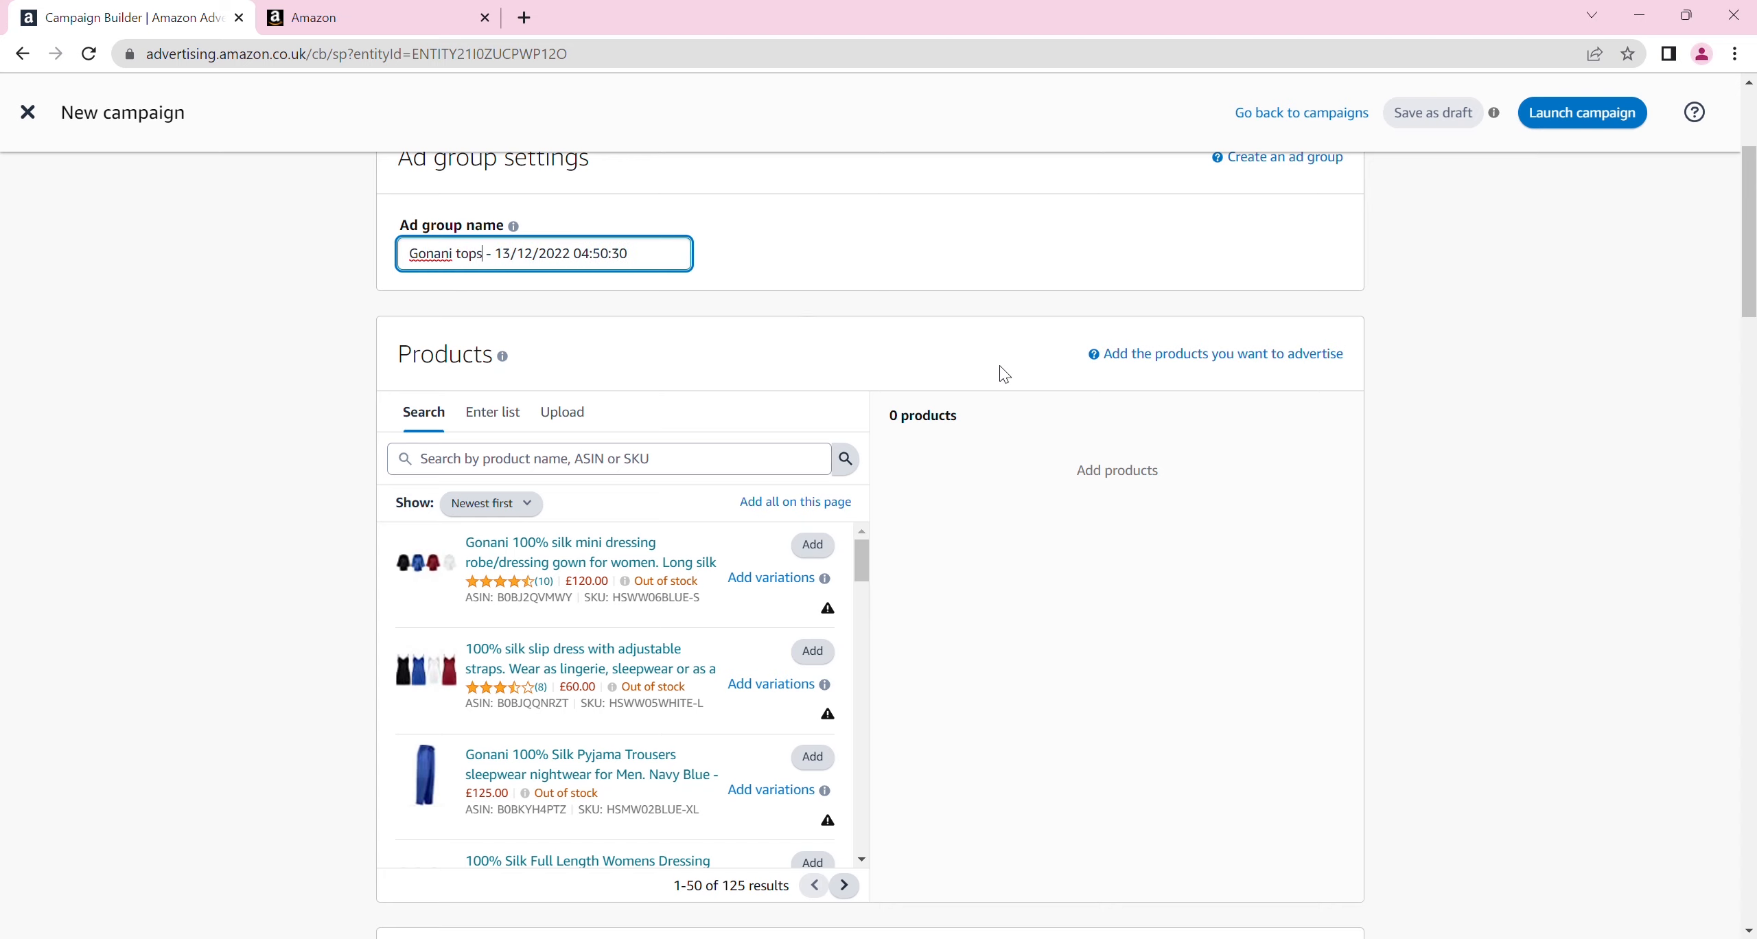
Add the Gonani 100% Silk Pyjama top Zanzibar with SKU HSWW01BLUE-XS to the ad group's advertised products
scroll(1752, 259, "down", 3)
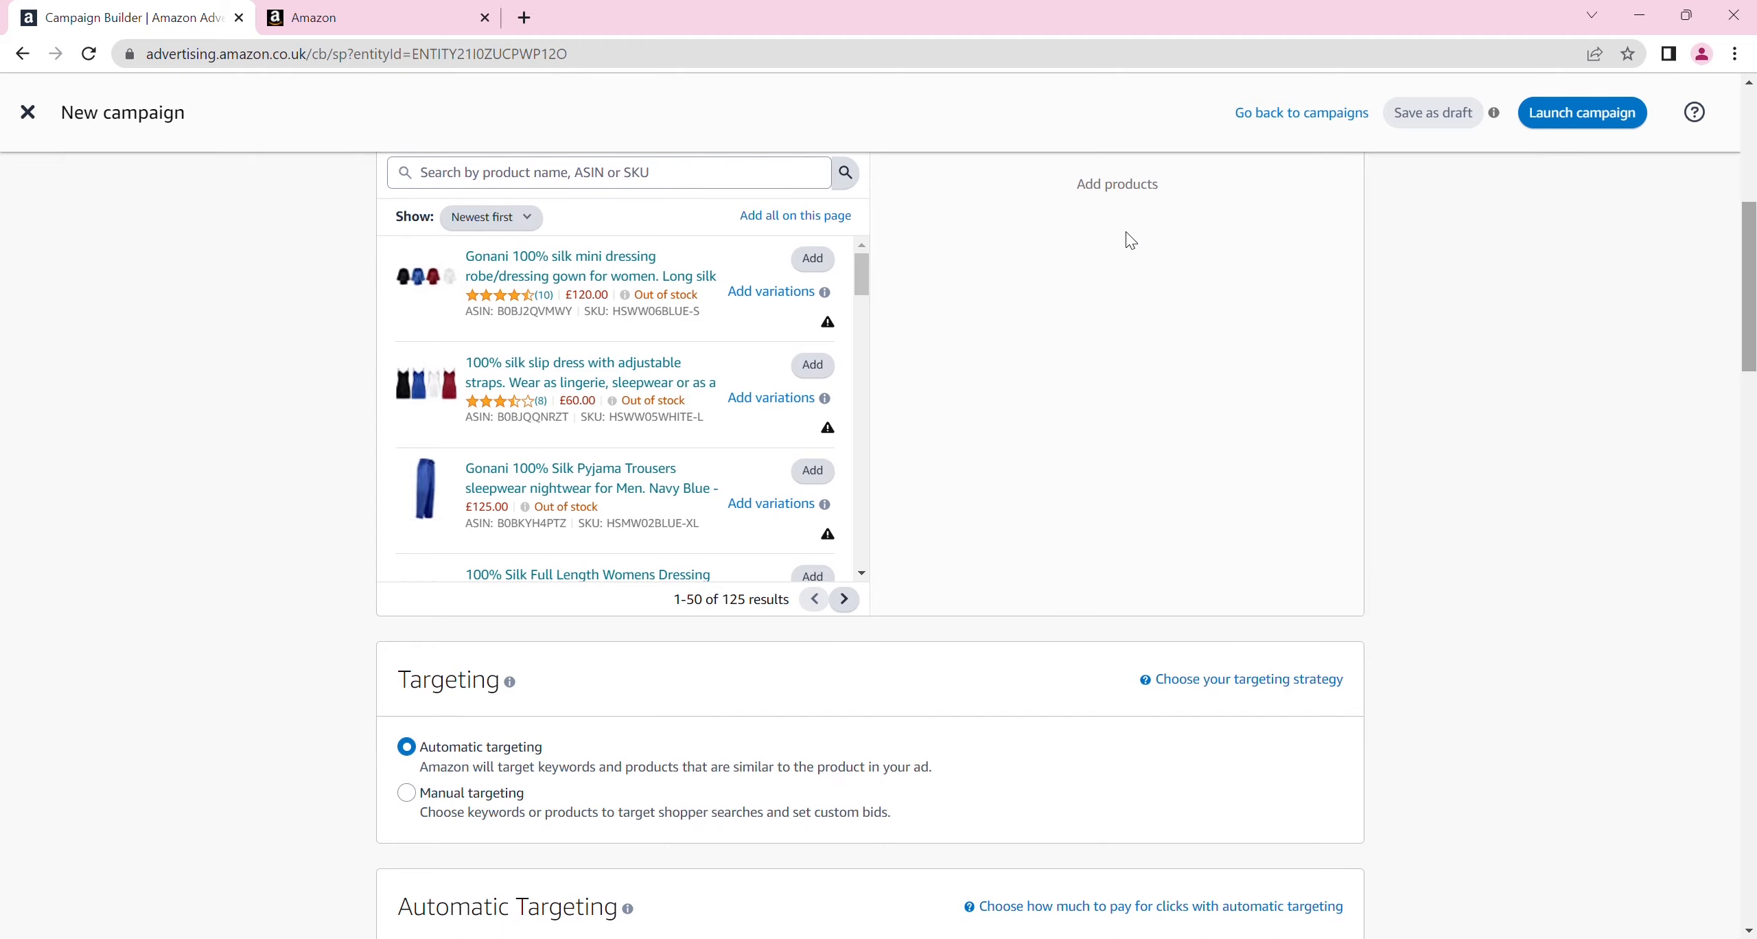
left_click_drag(863, 268, 868, 561)
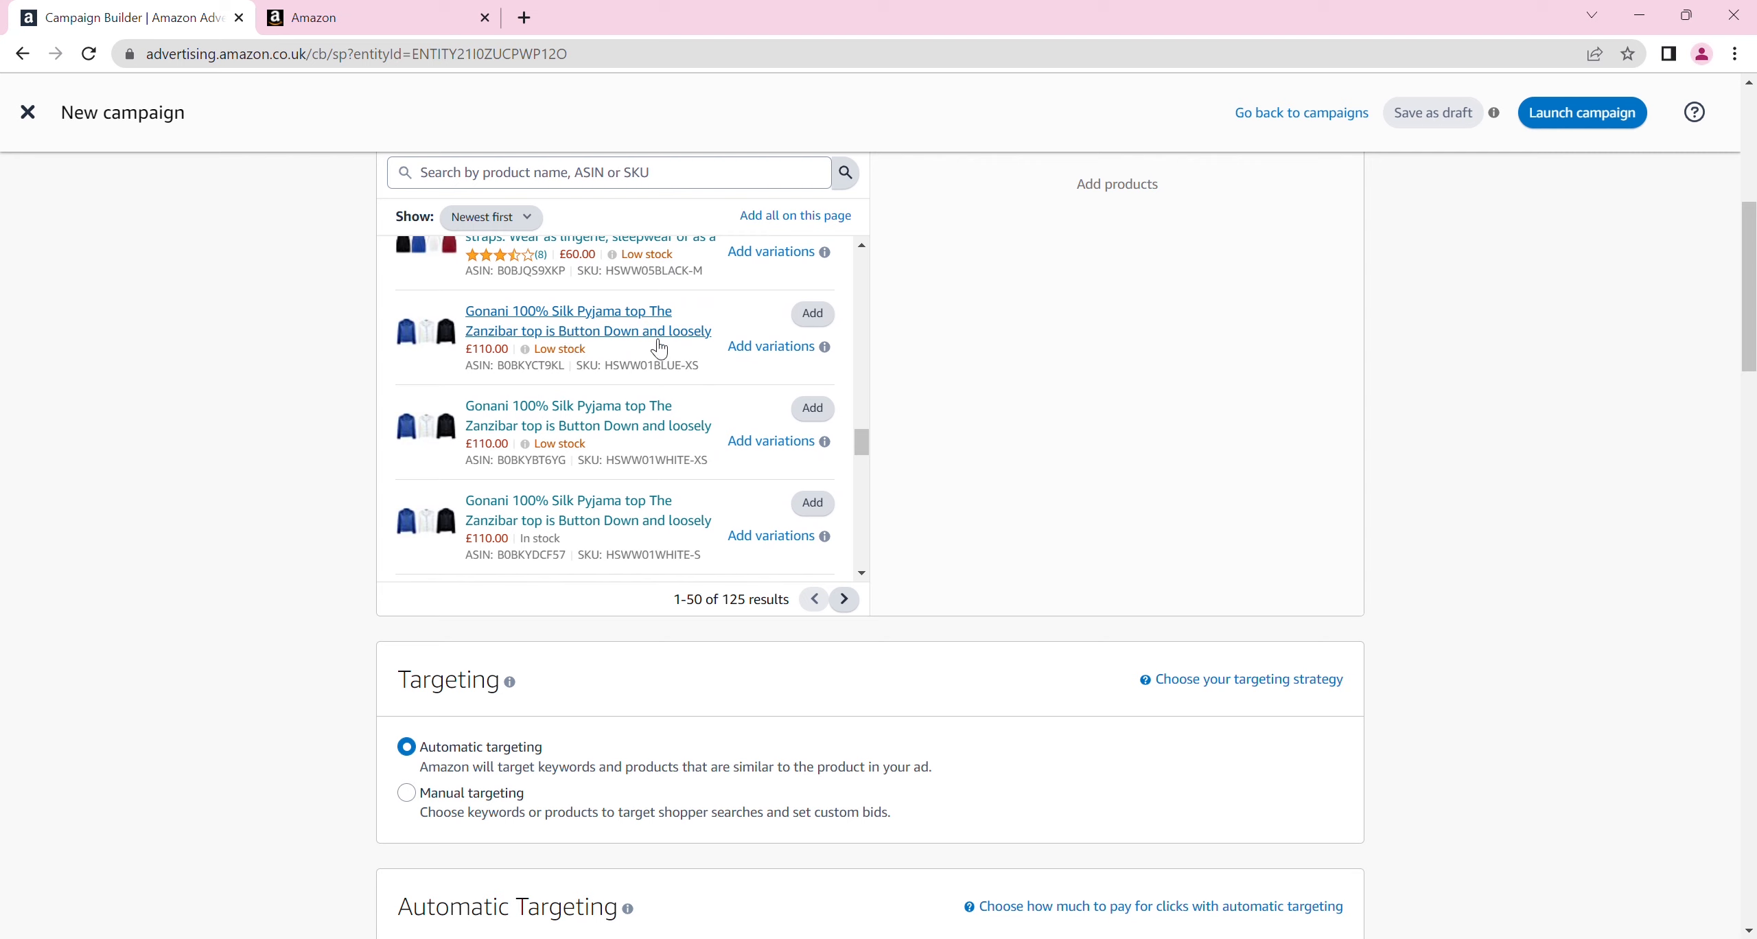
left_click(809, 310)
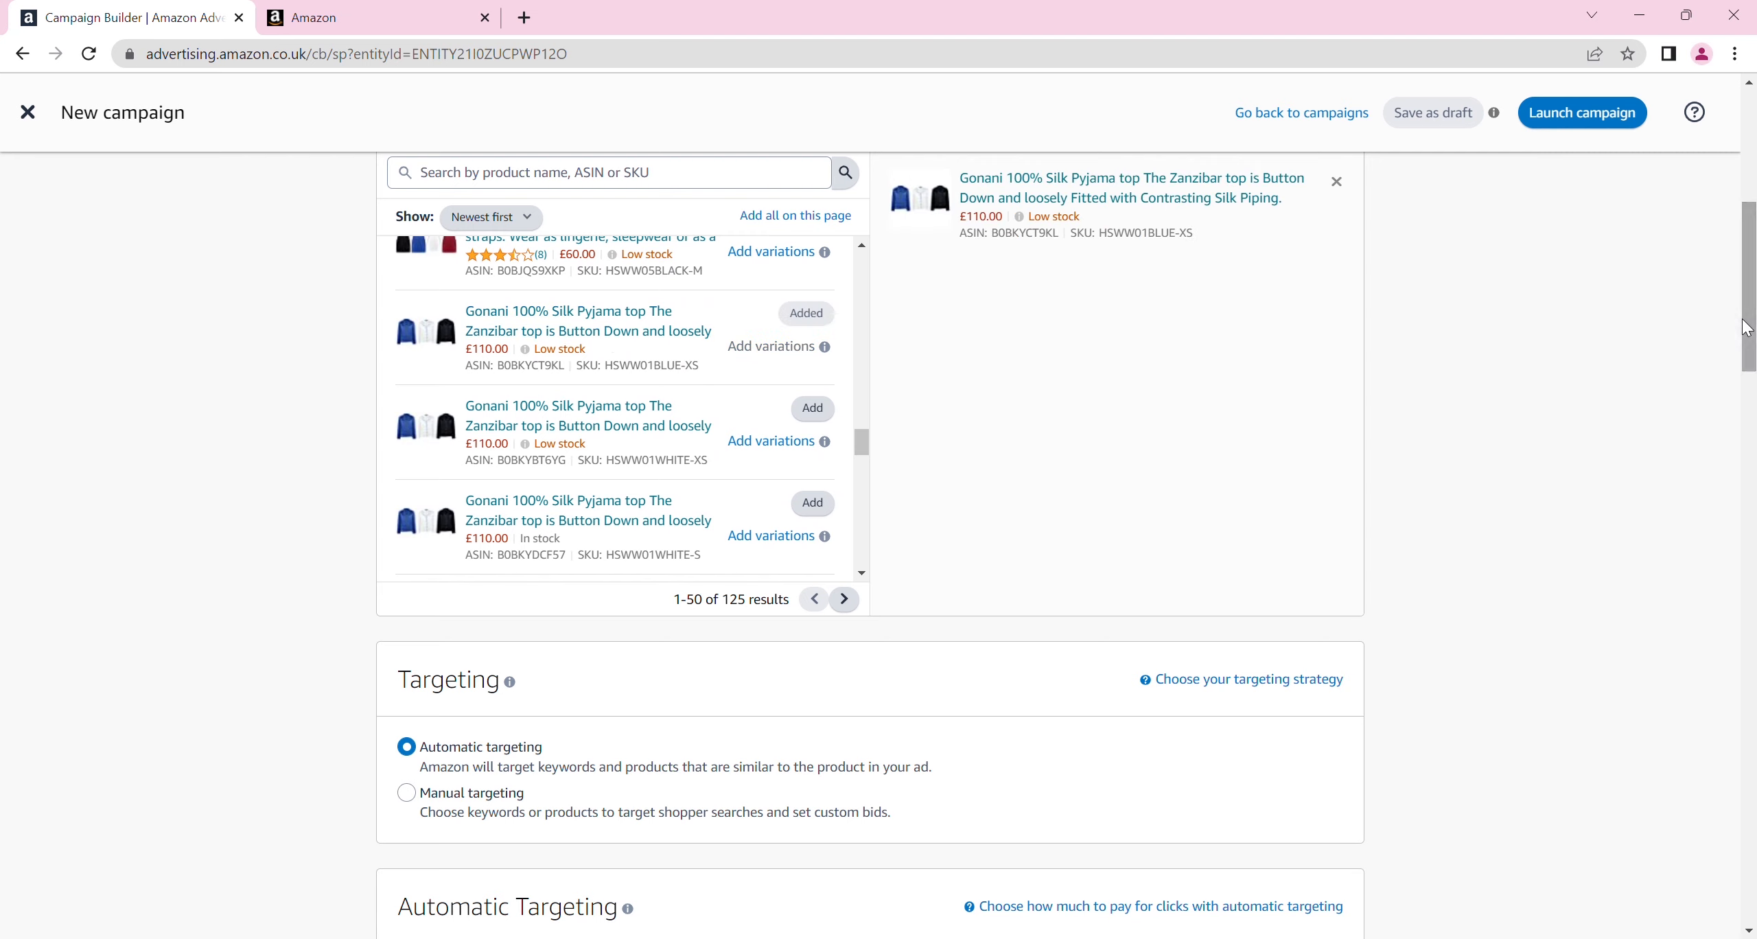
scroll(1748, 328, "up", 3)
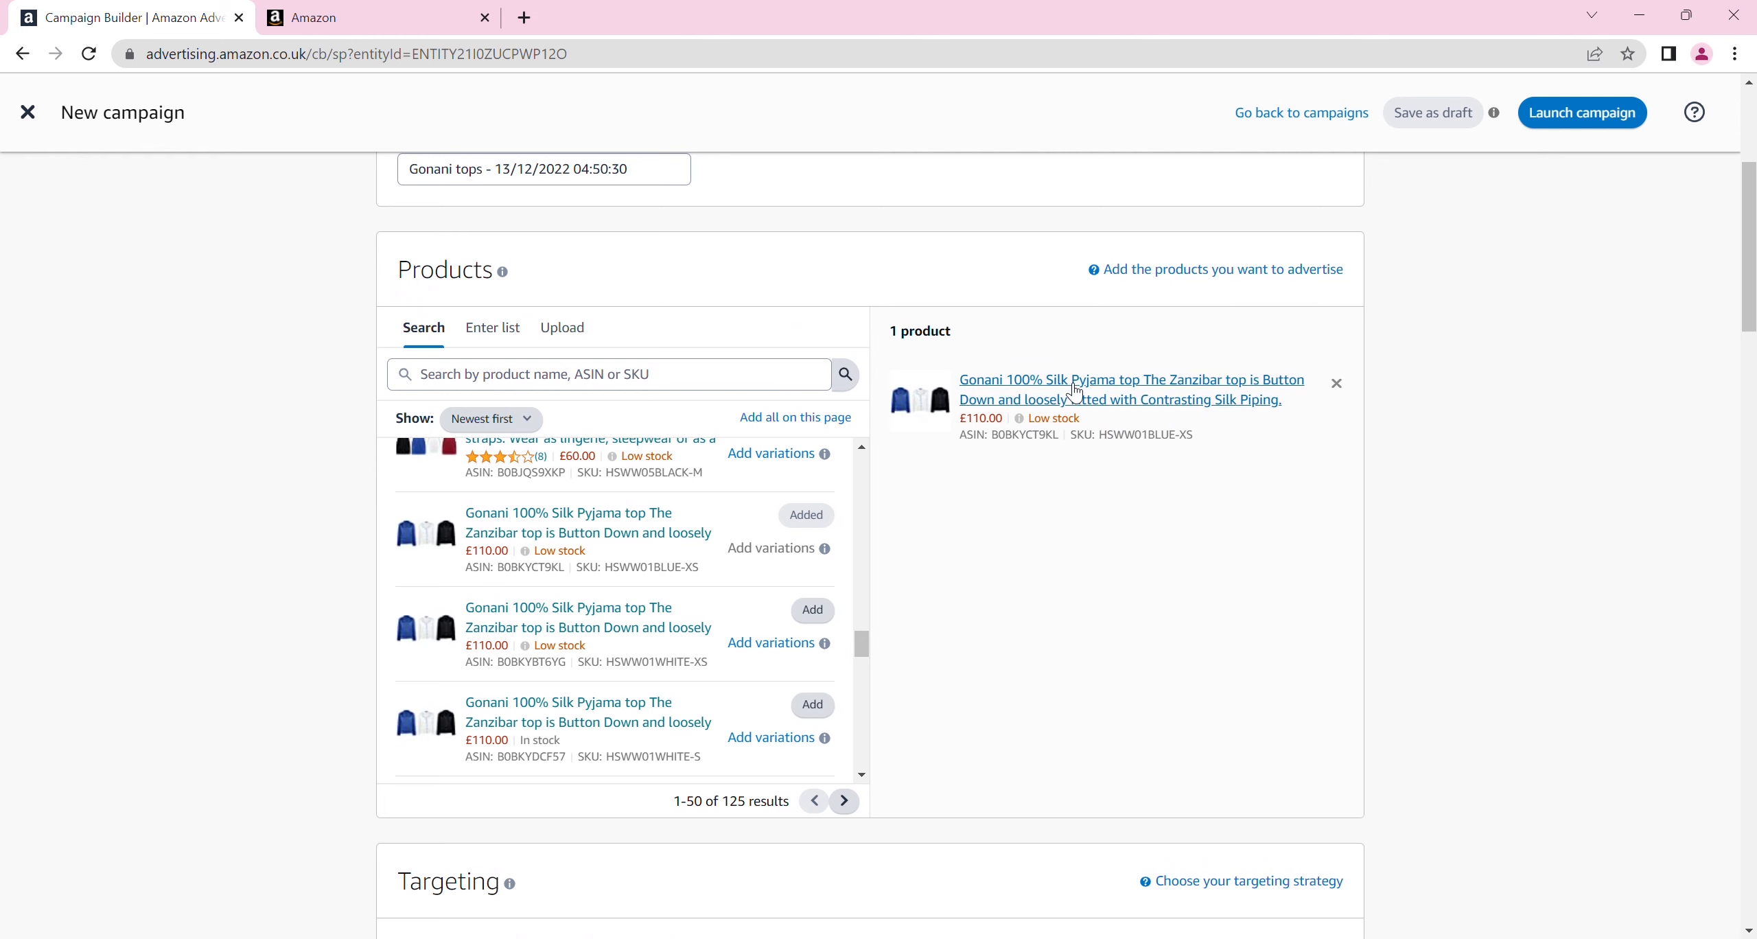
Add "mens tops" as a negative exact keyword in the campaign's negative keyword targeting
scroll(766, 455, "down", 9)
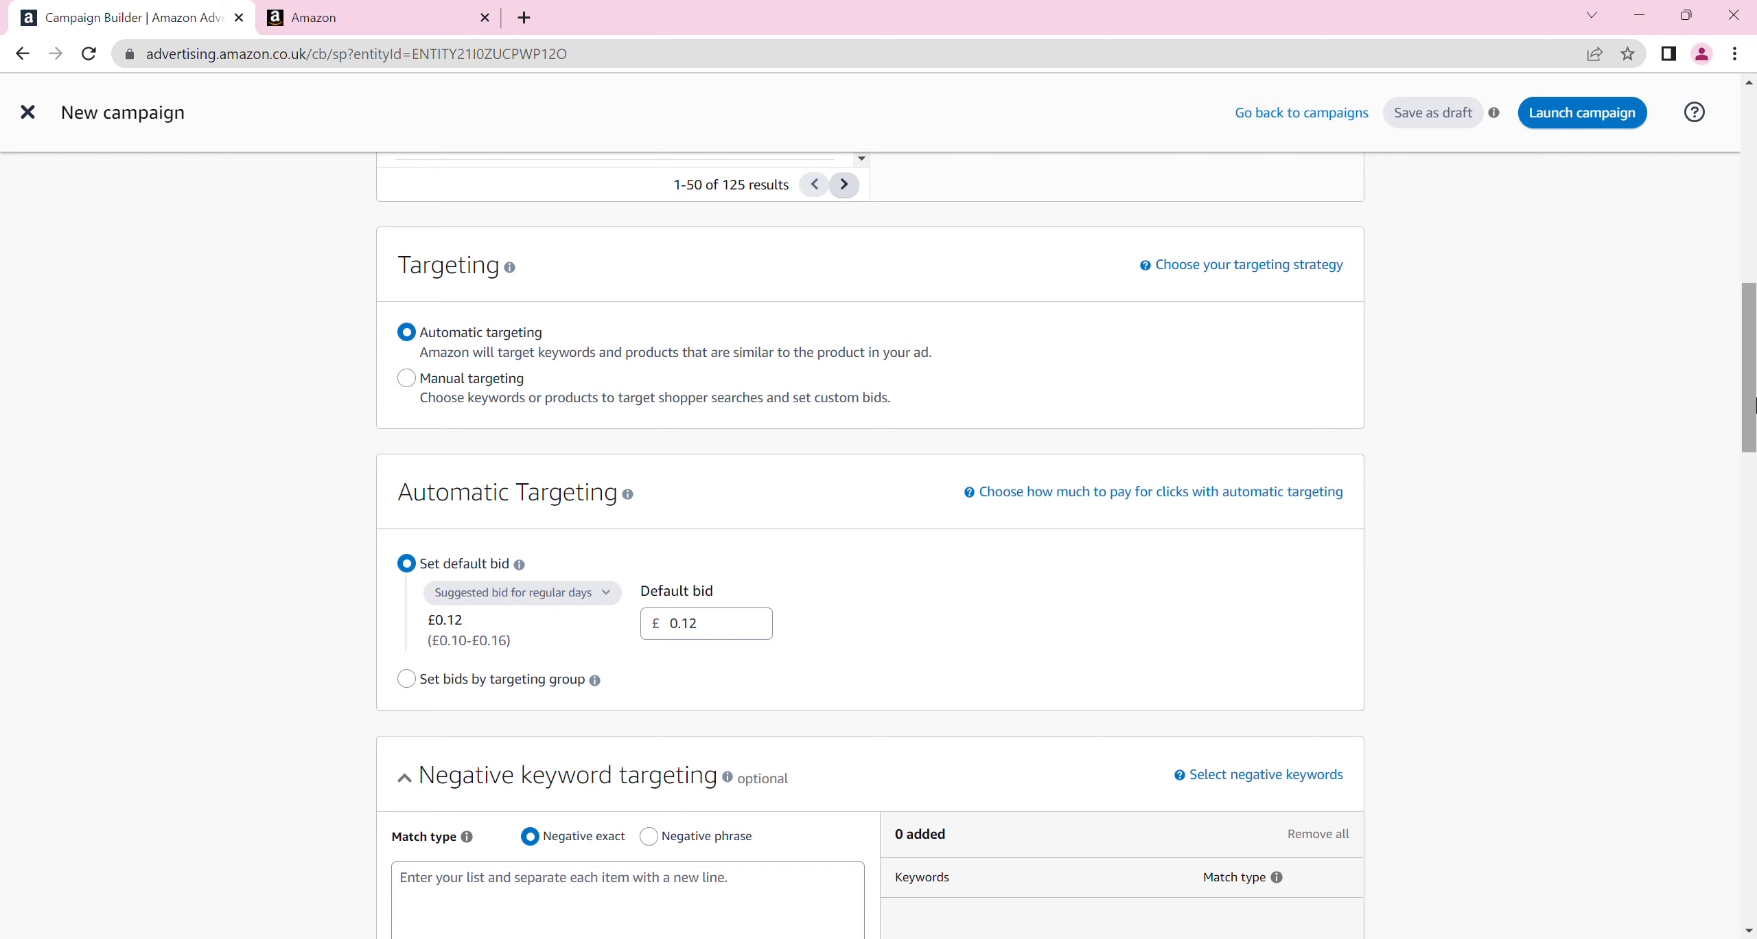
left_click_drag(1753, 405, 1752, 466)
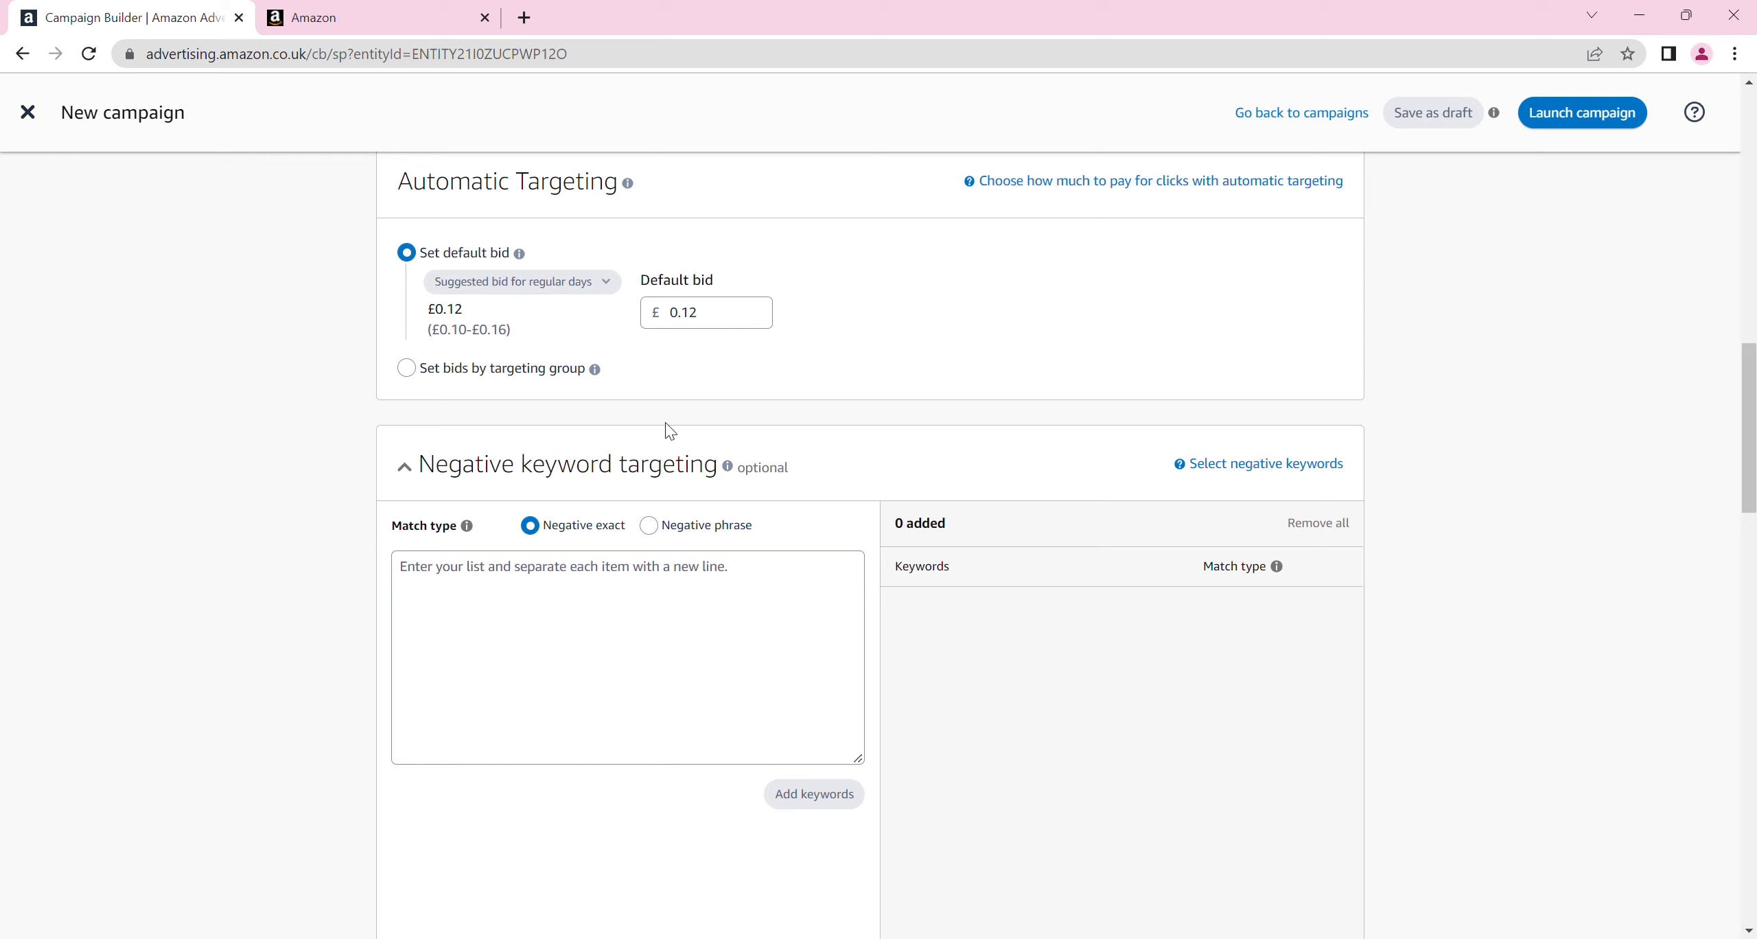
left_click(529, 647)
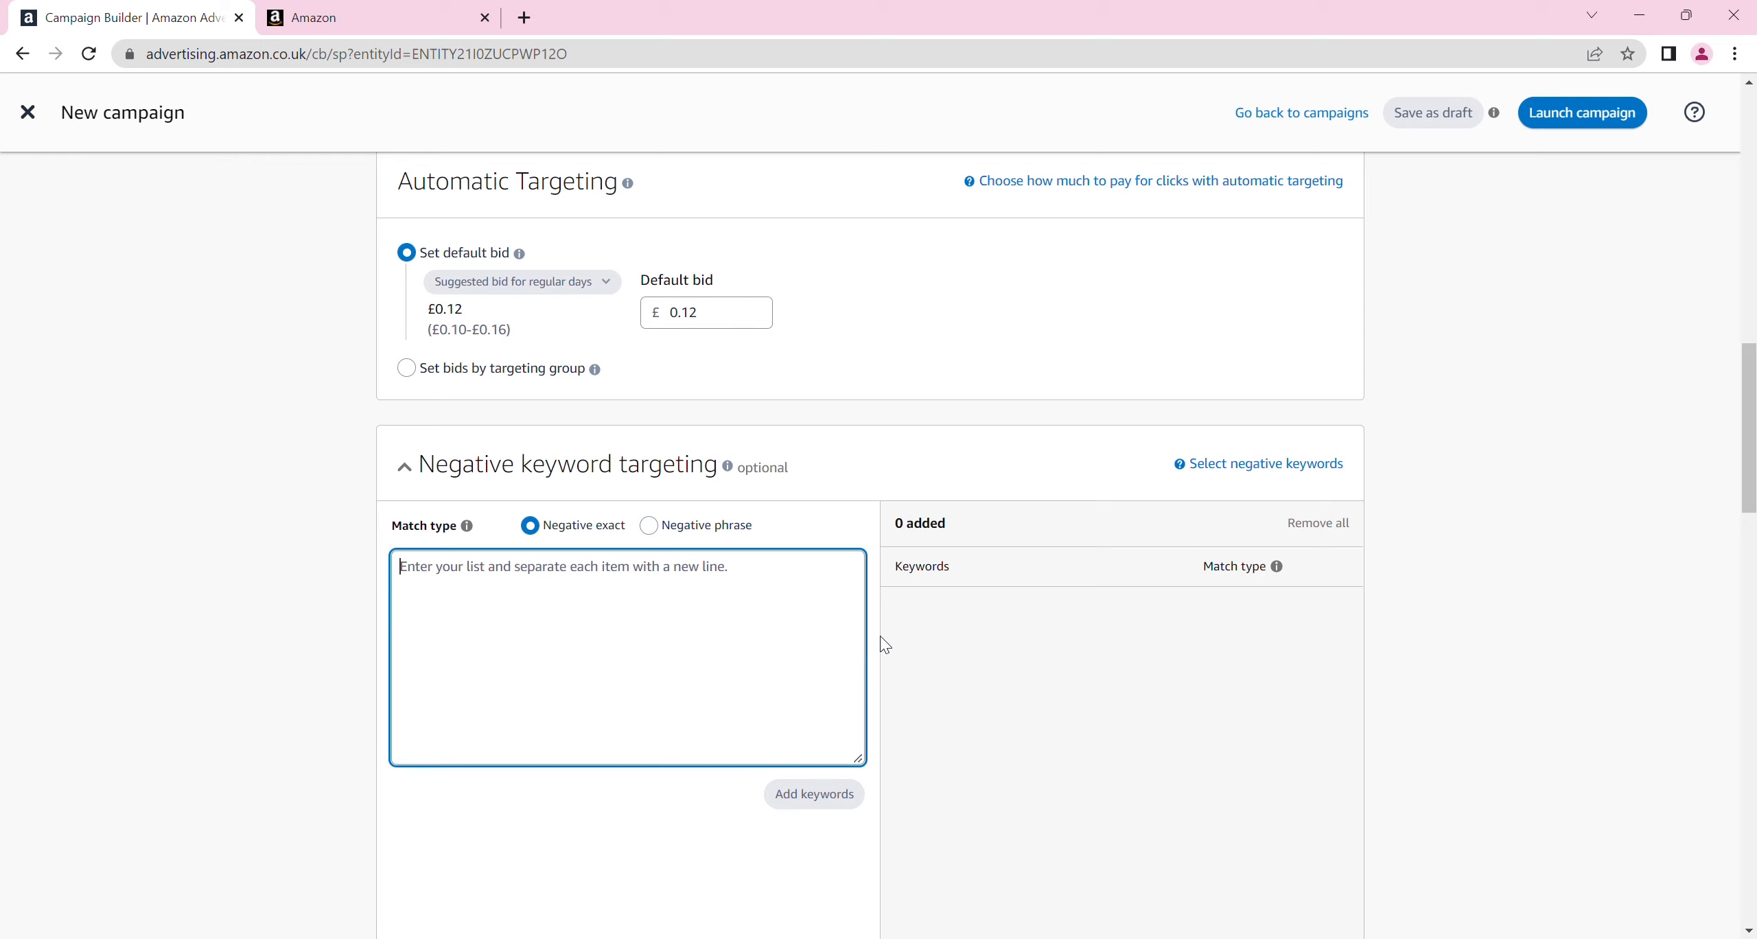
left_click_drag(1750, 466, 1753, 508)
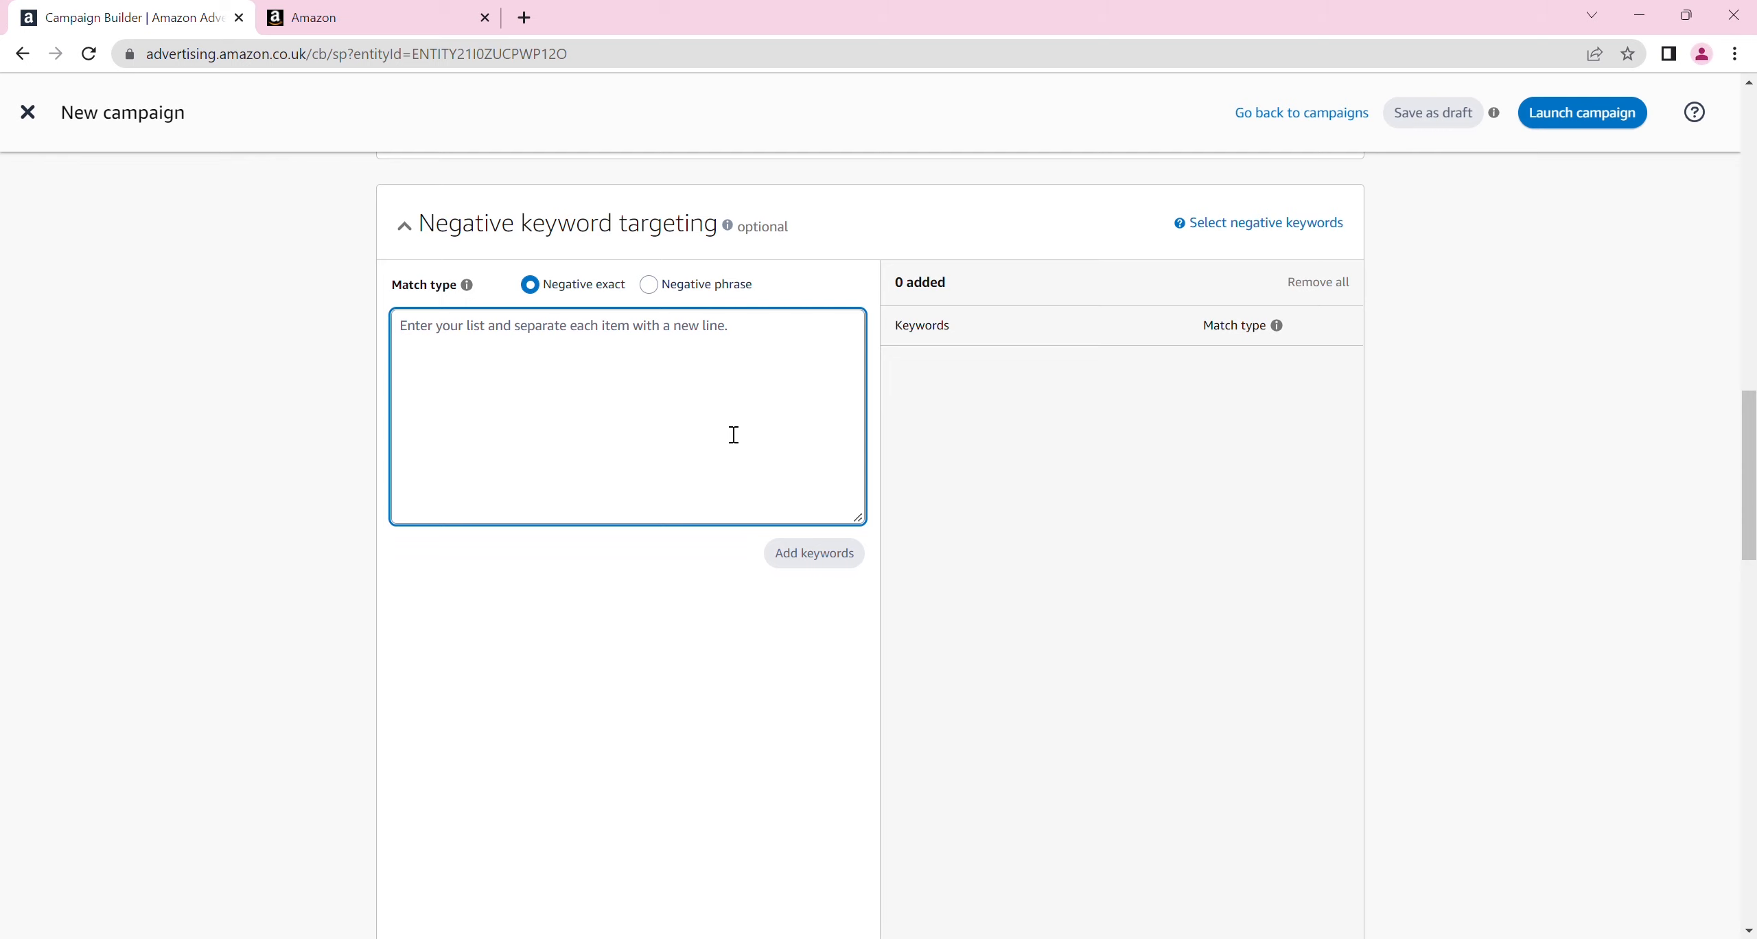
type("mens")
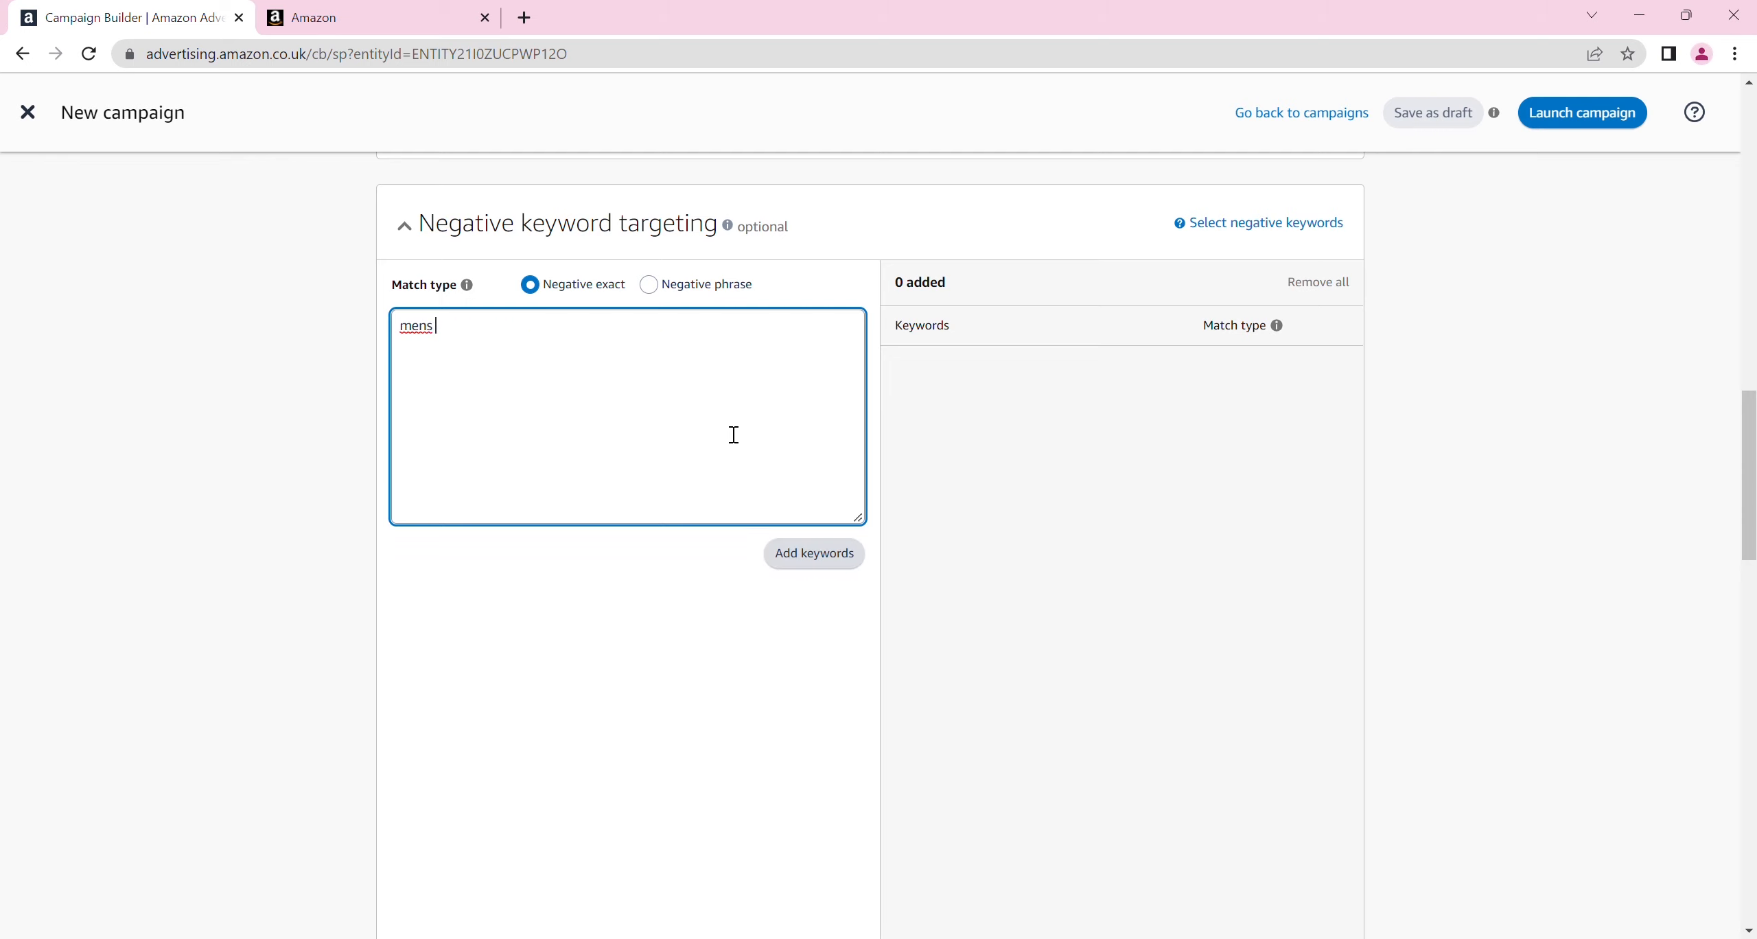
type(" tops")
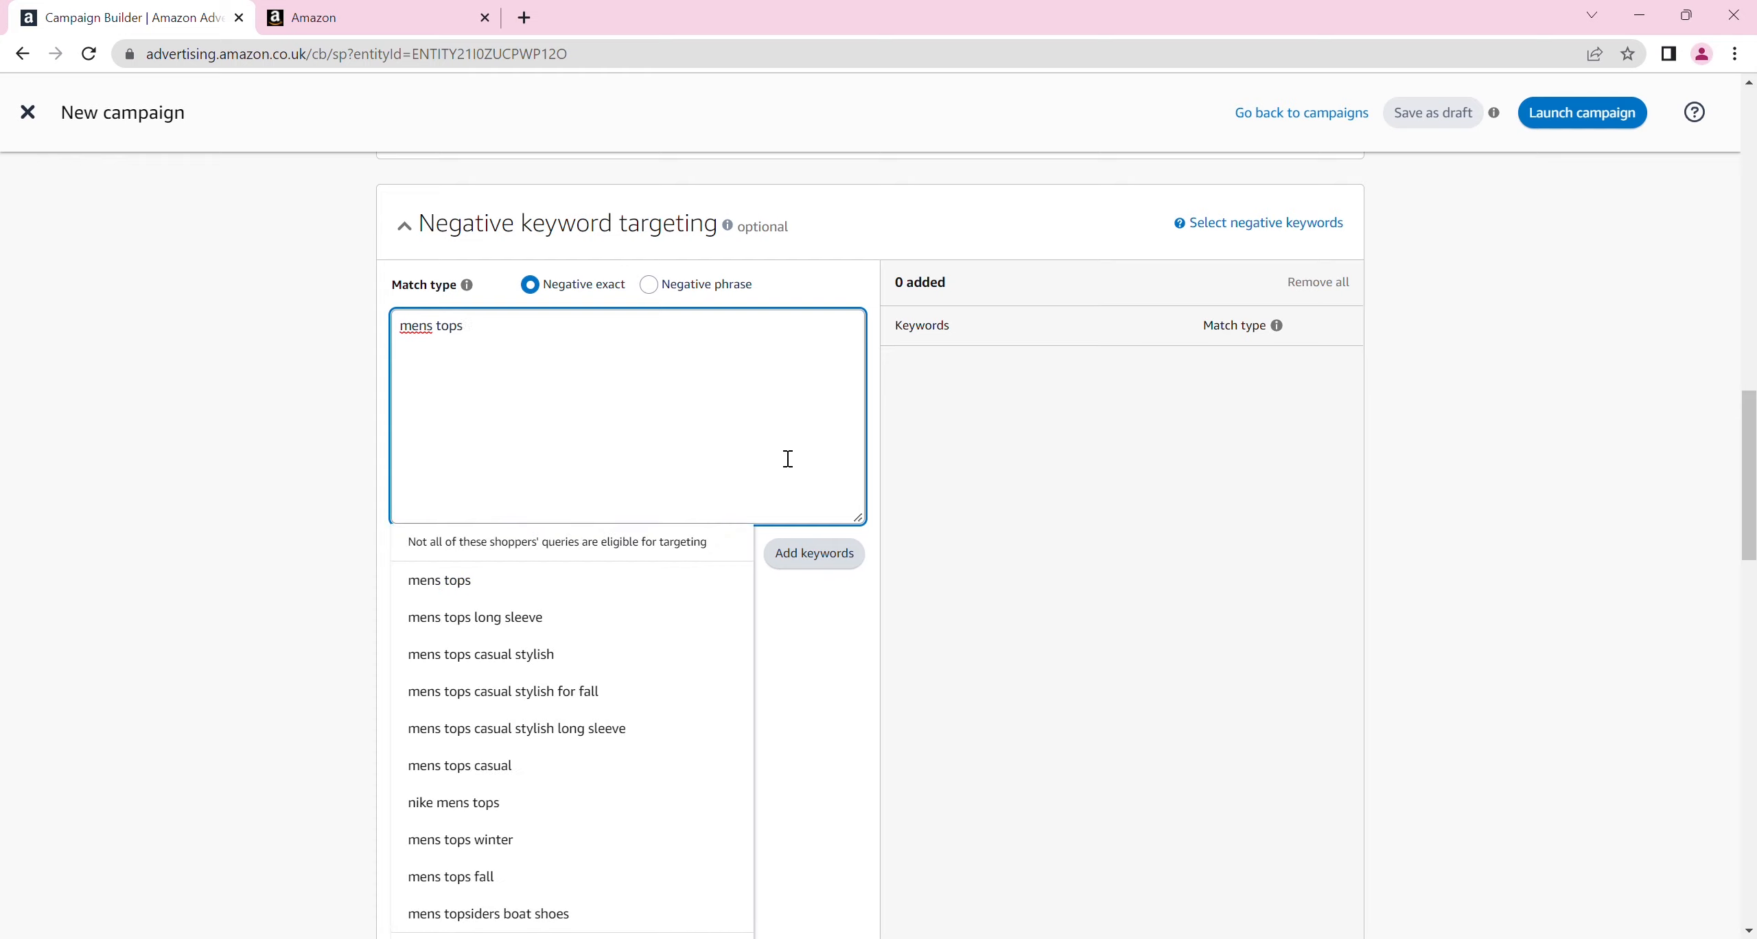
left_click(539, 589)
left_click(814, 560)
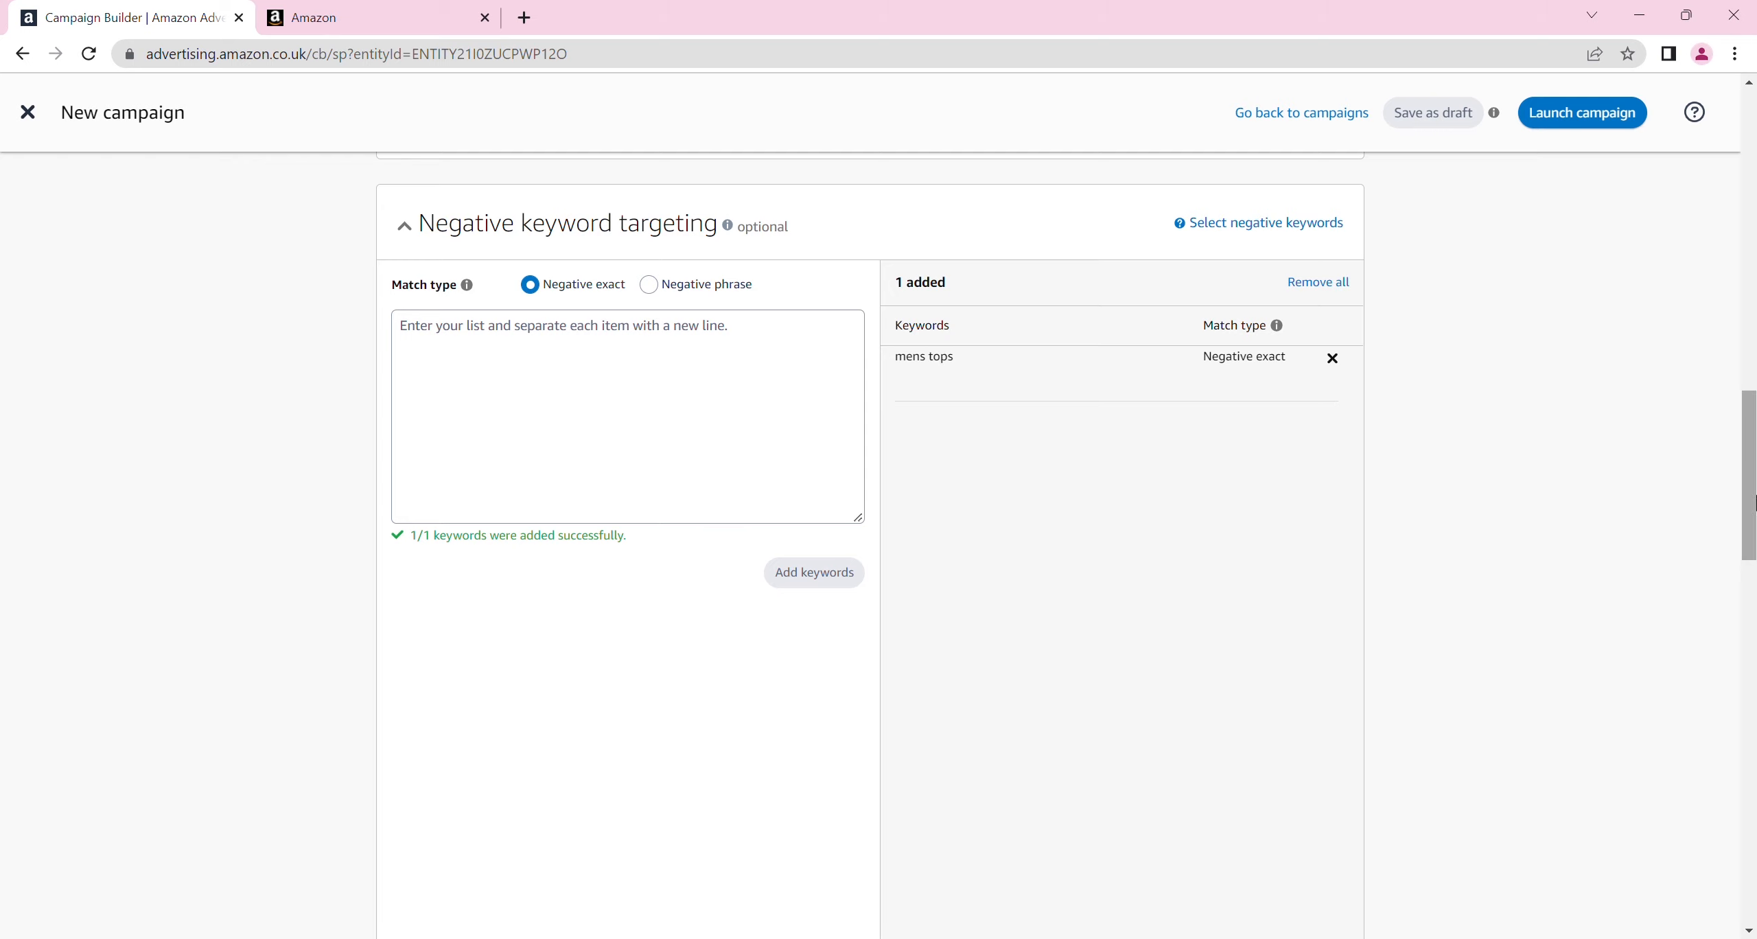
Look over the negative product targeting search and the dynamic bidding options, and set the campaign bidding strategy to Fixed bids
left_click_drag(1756, 495, 1726, 640)
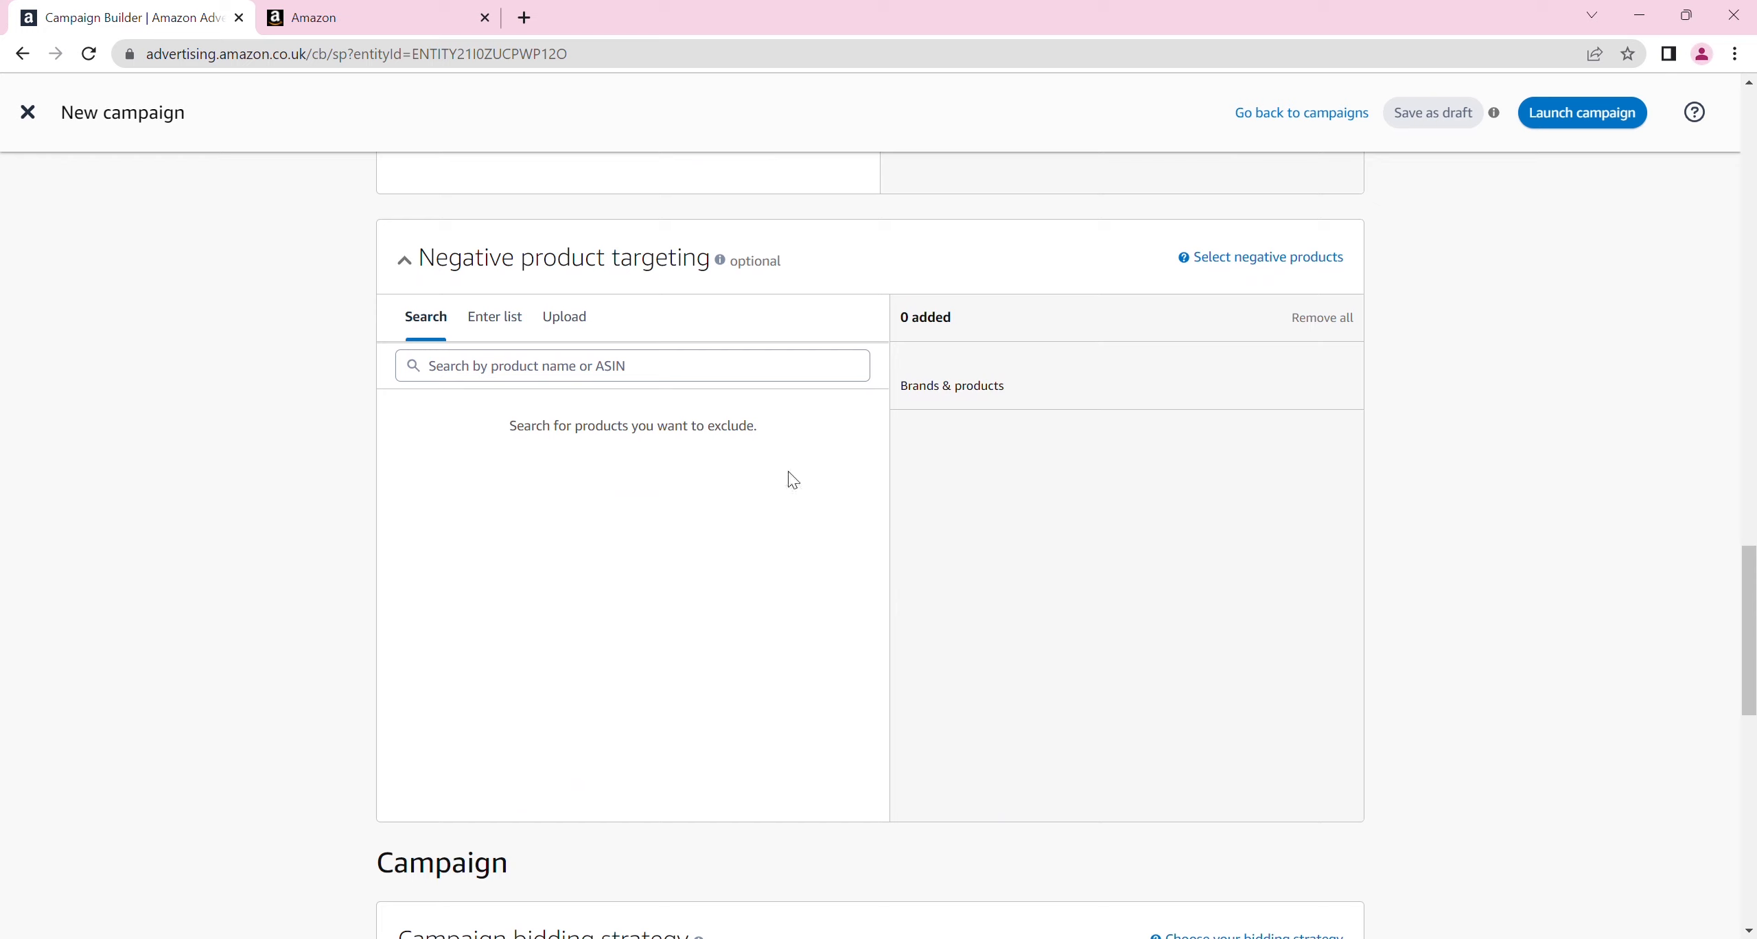
left_click(574, 380)
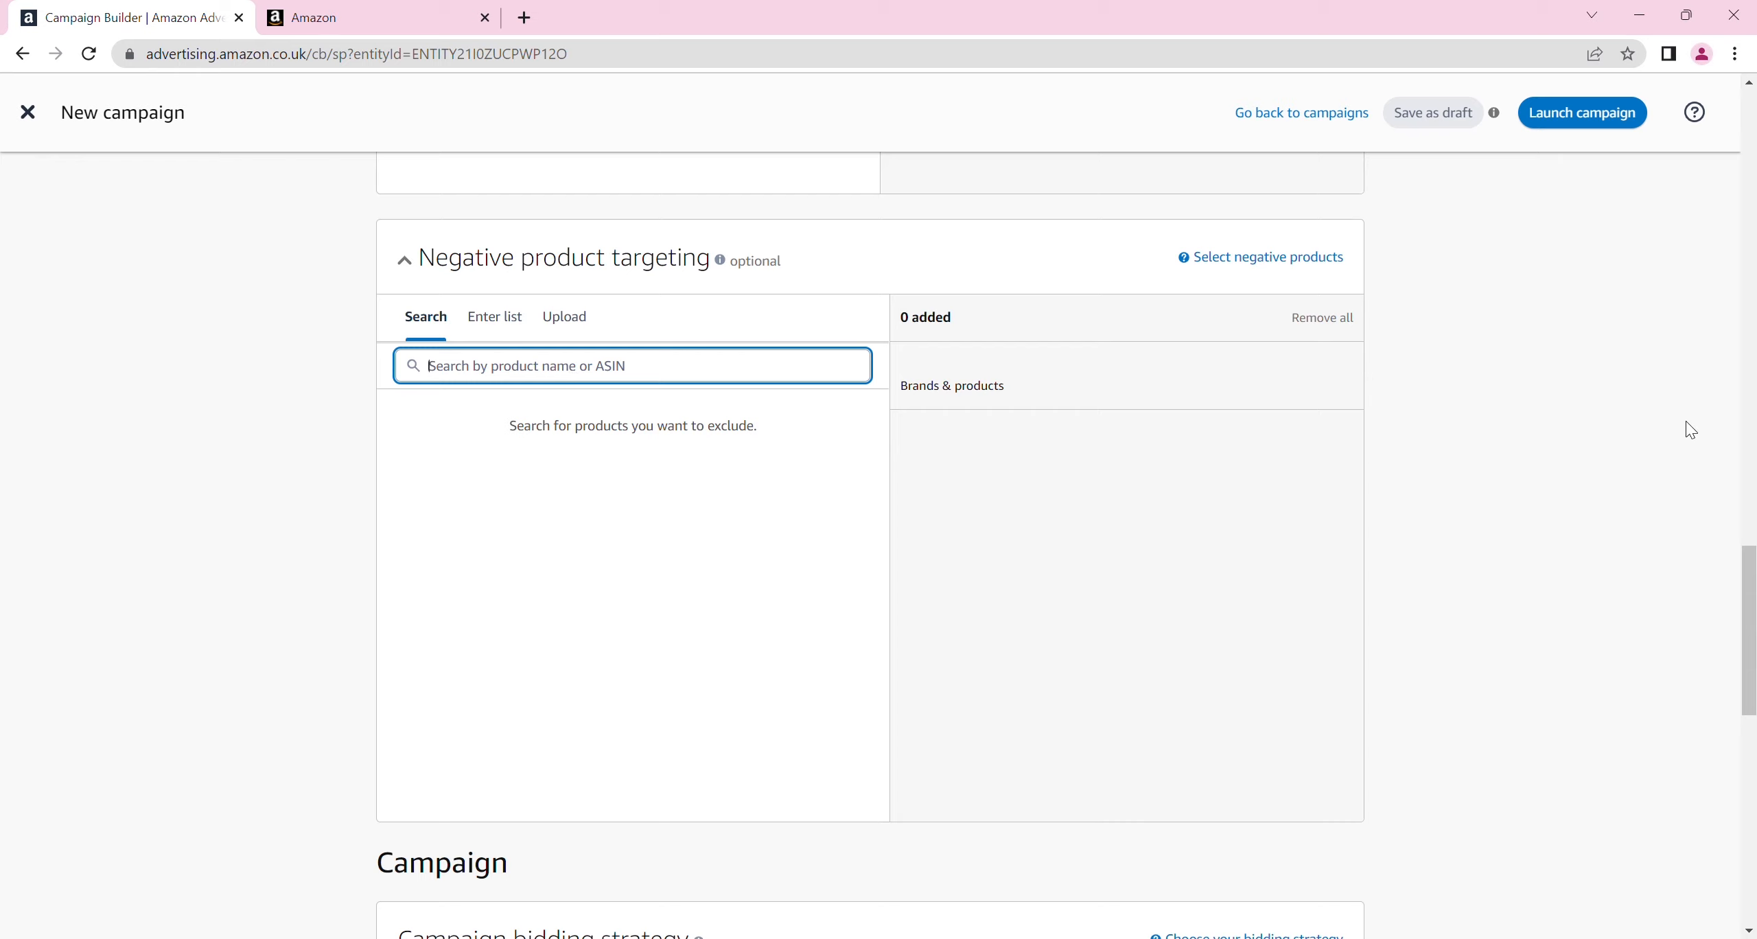
scroll(1751, 617, "down", 1)
scroll(1751, 616, "down", 10)
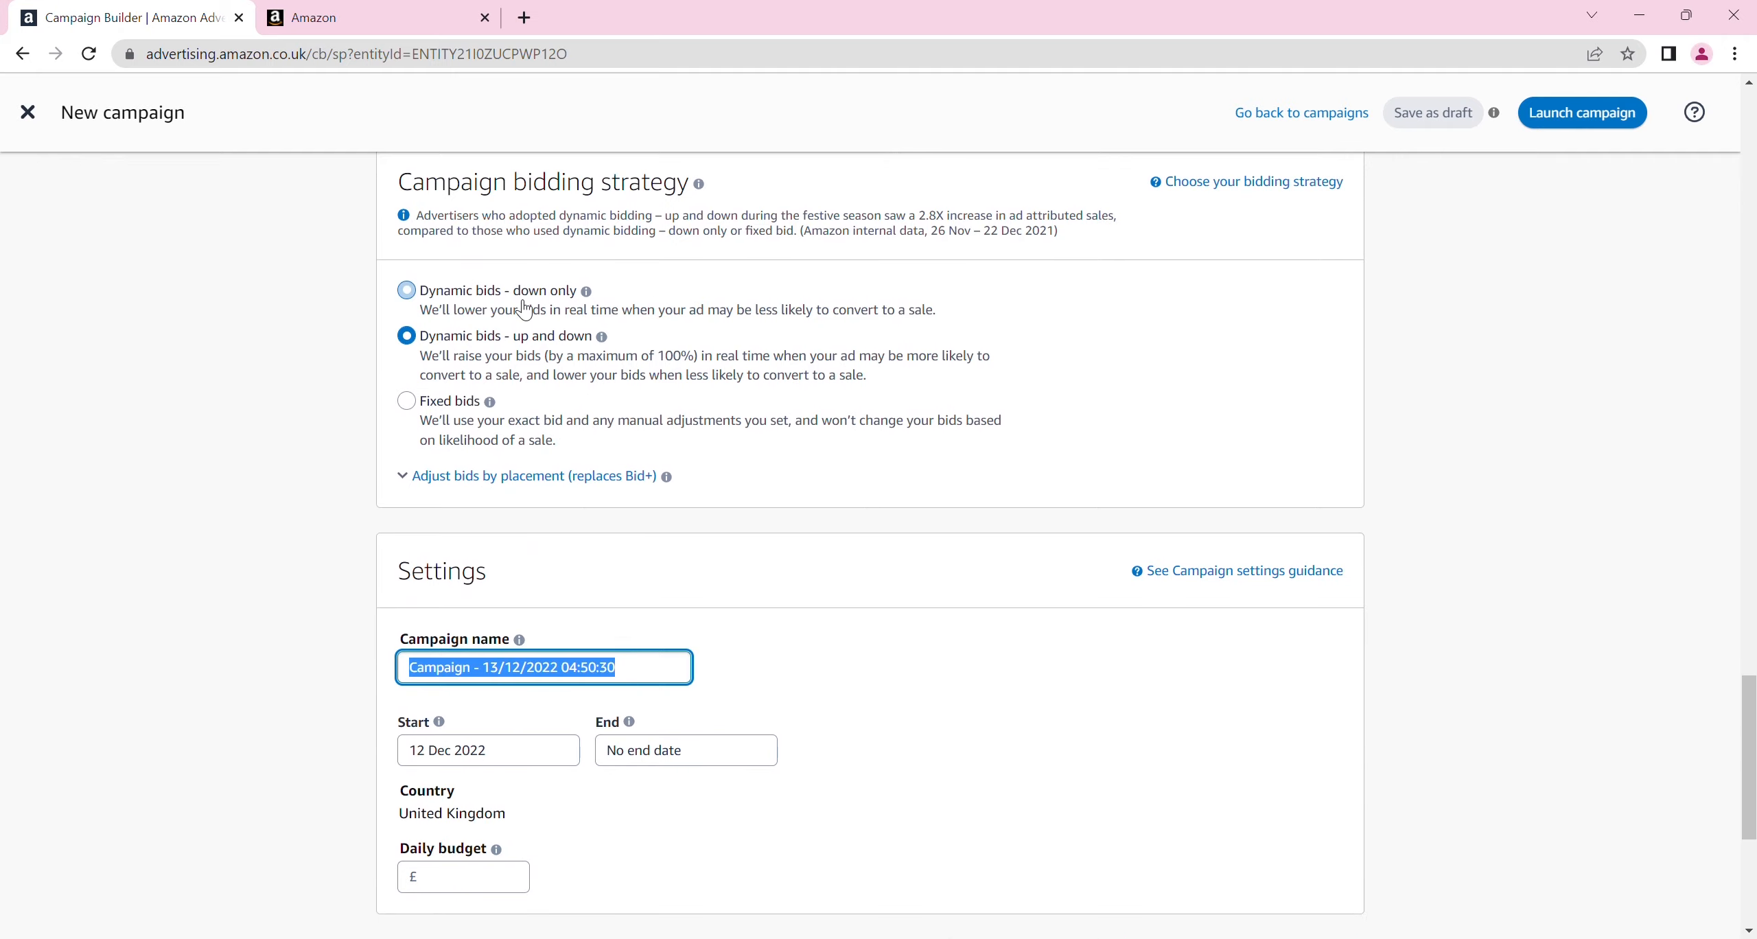
left_click(419, 291)
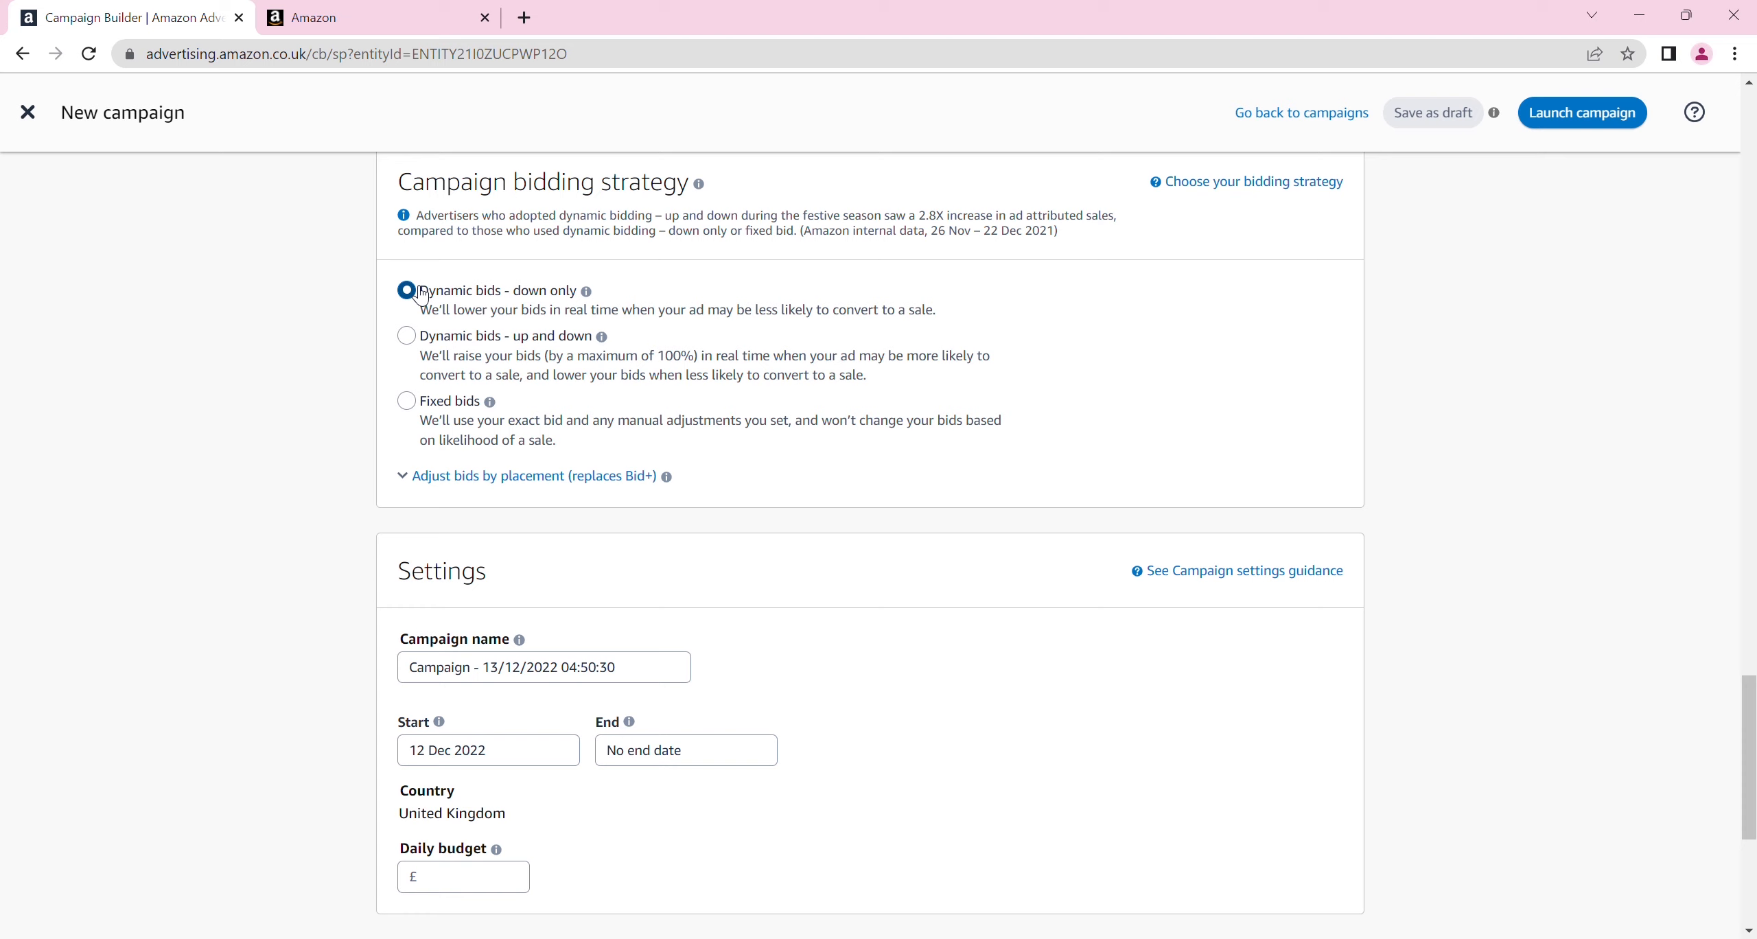
left_click(409, 336)
left_click(418, 403)
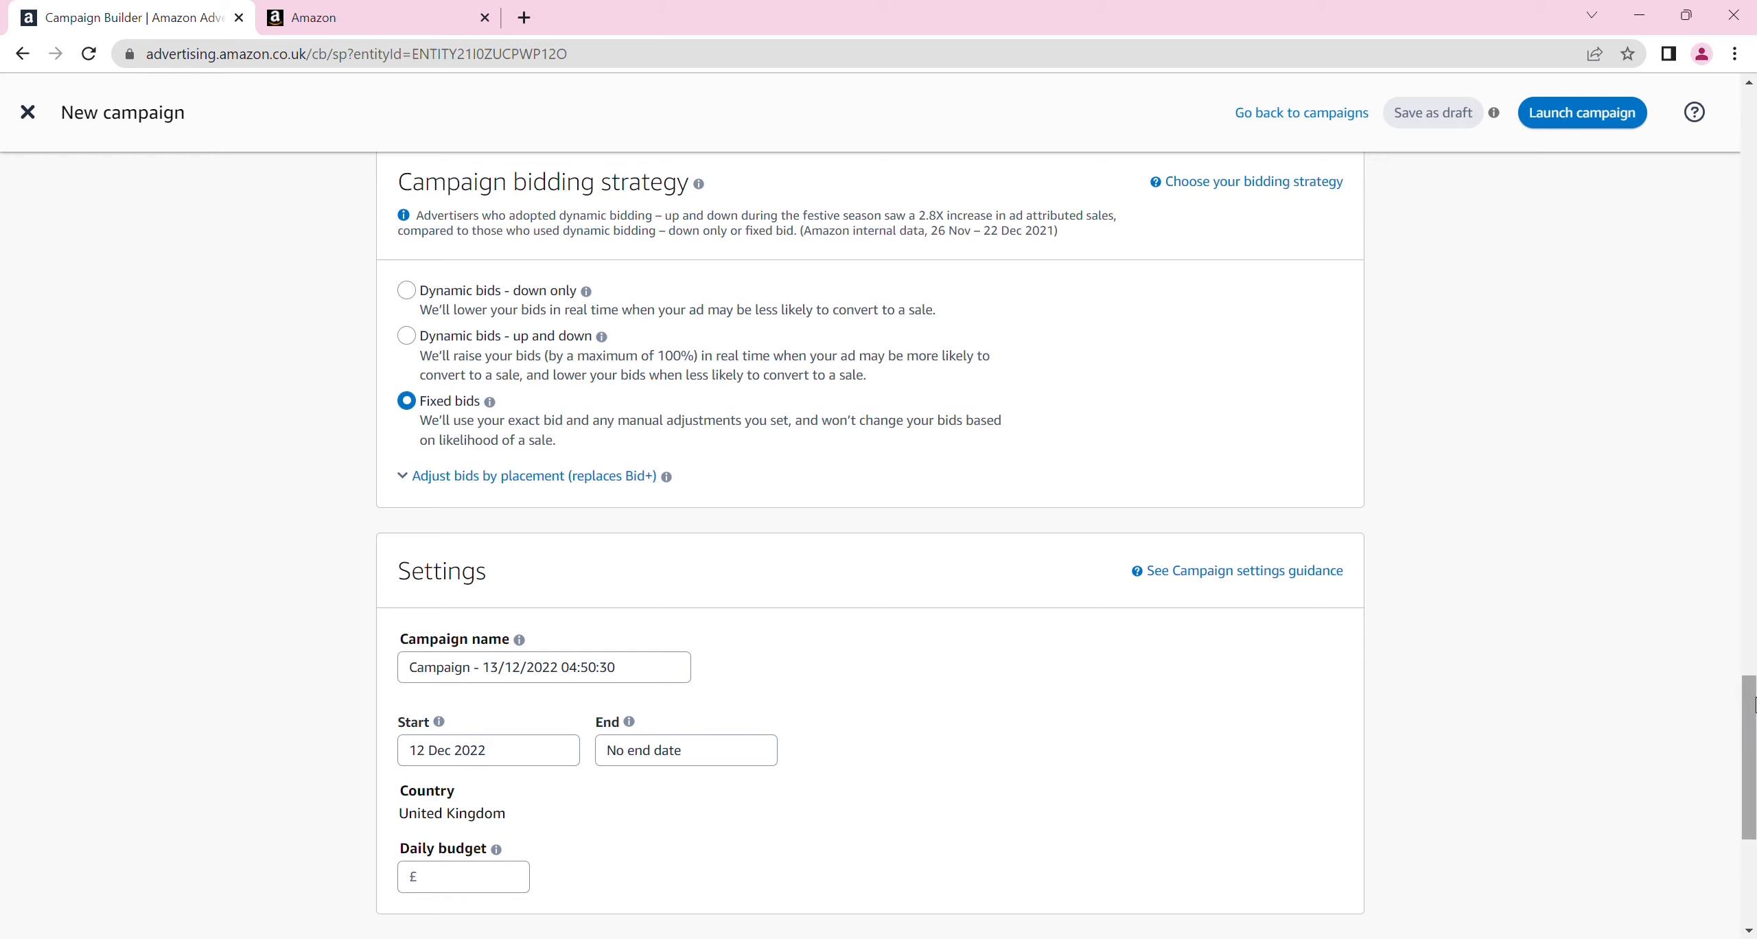
Set the campaign's end date to 23 Jun 2023 and its daily budget to £30
left_click_drag(1752, 704, 1721, 759)
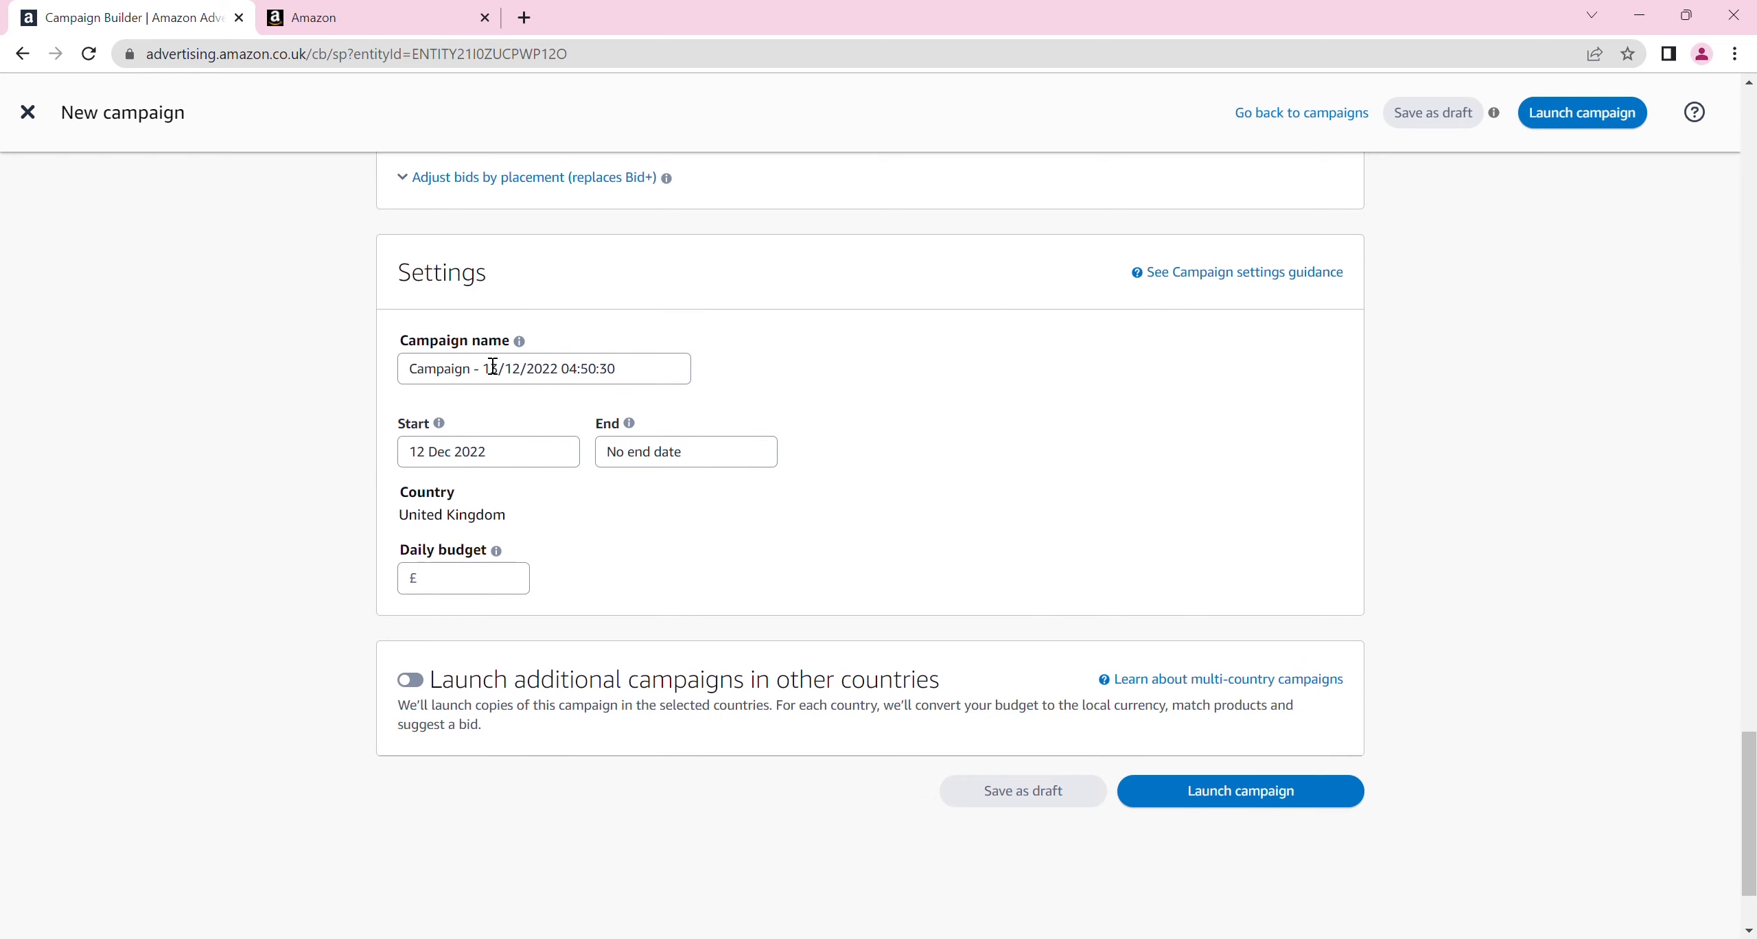
left_click(494, 452)
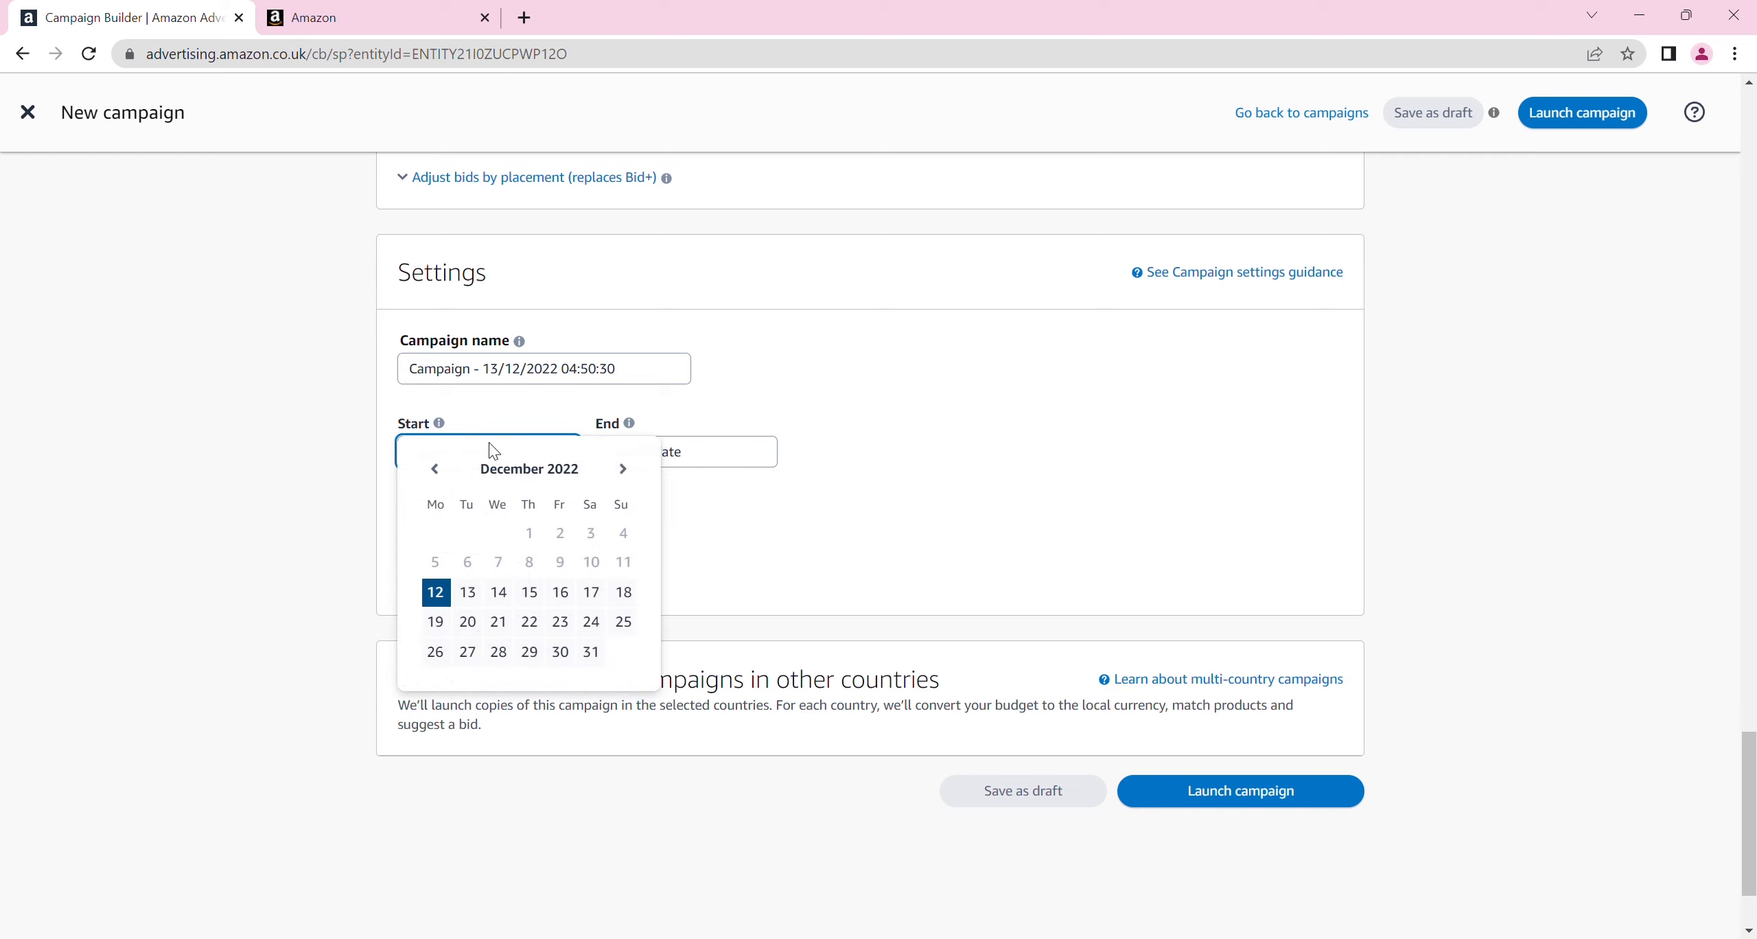
left_click(724, 459)
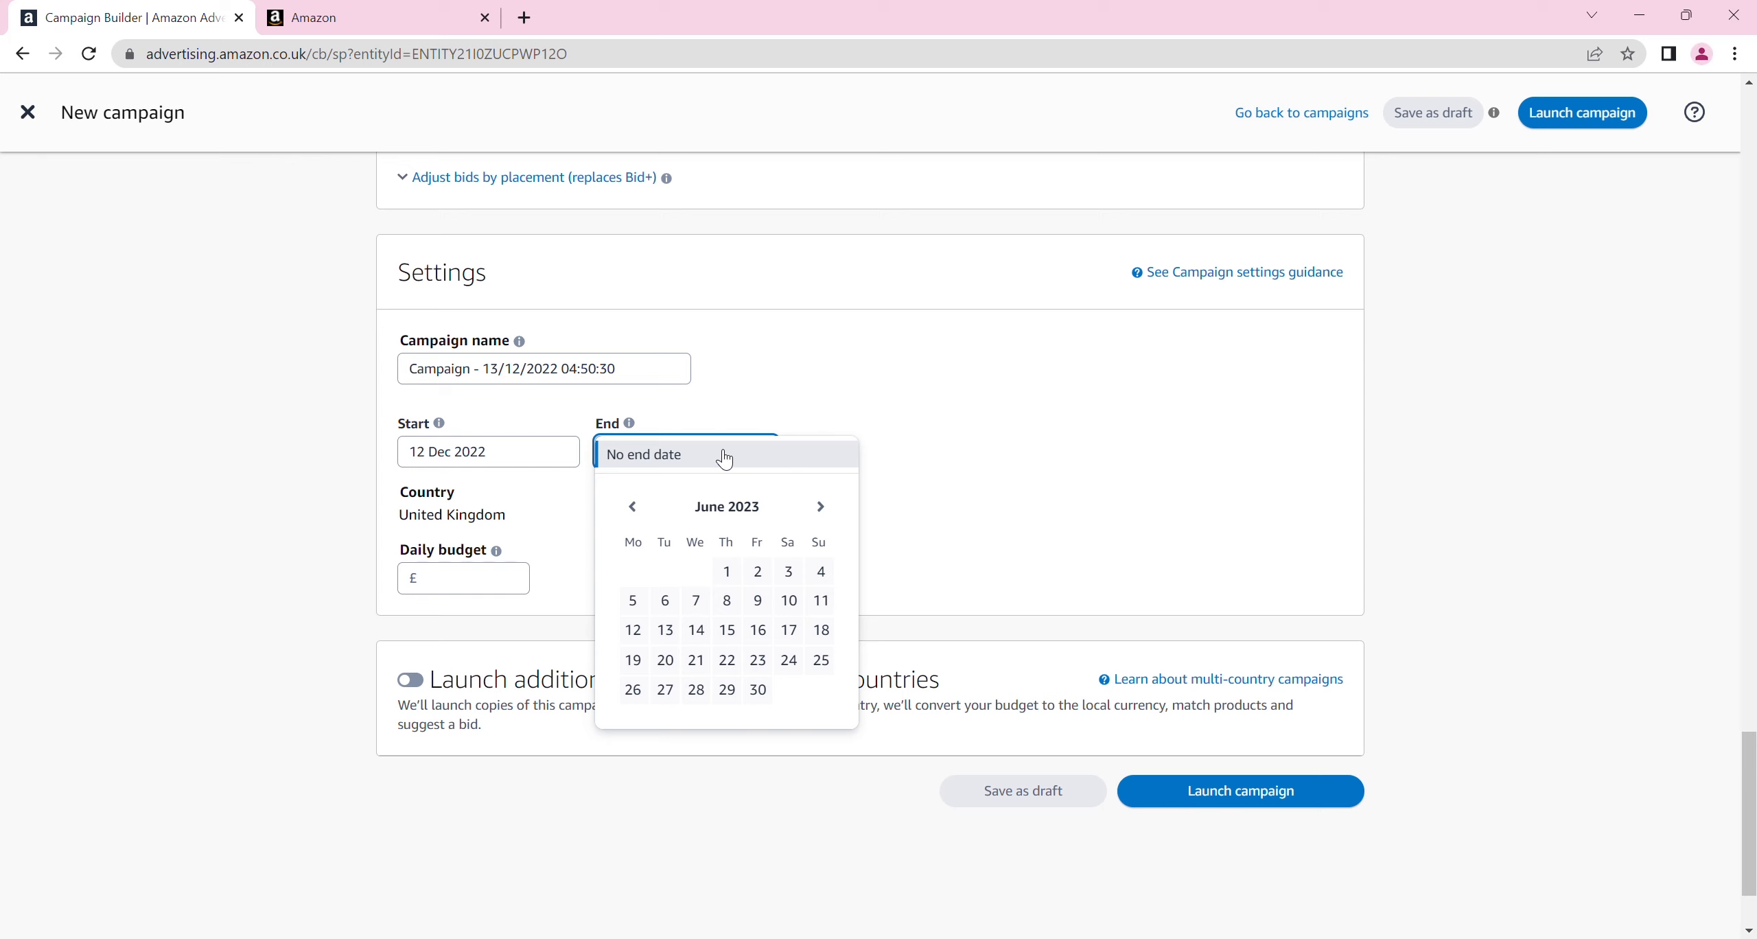
left_click(758, 660)
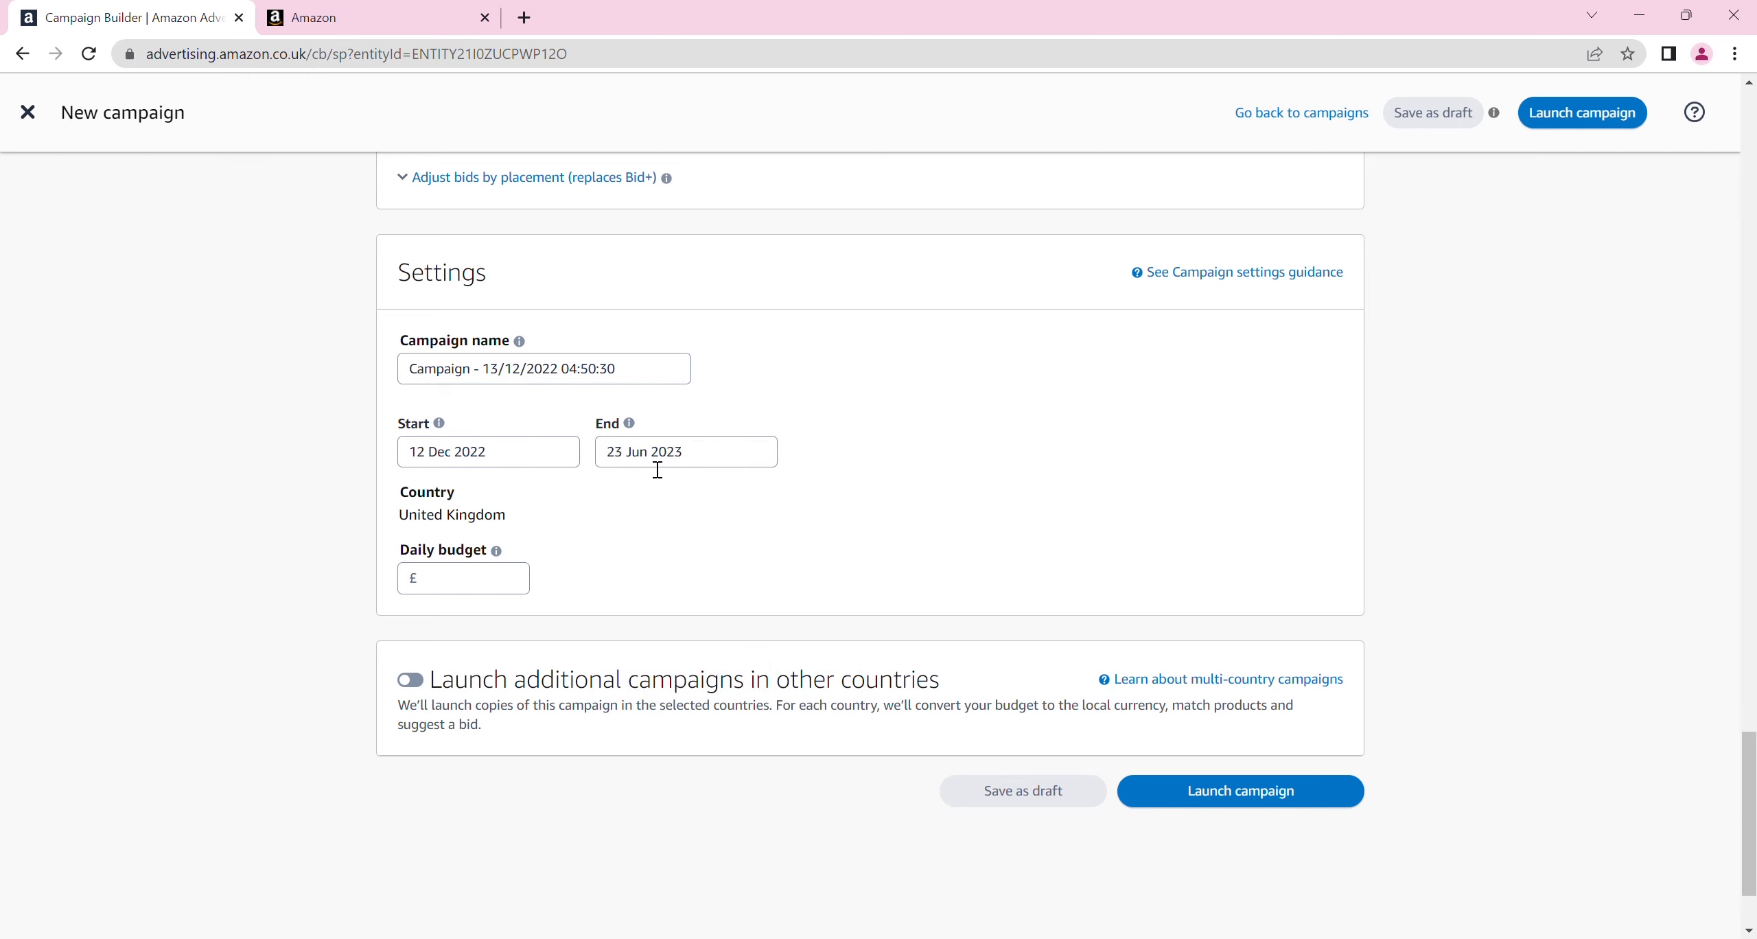
left_click(479, 582)
type("30")
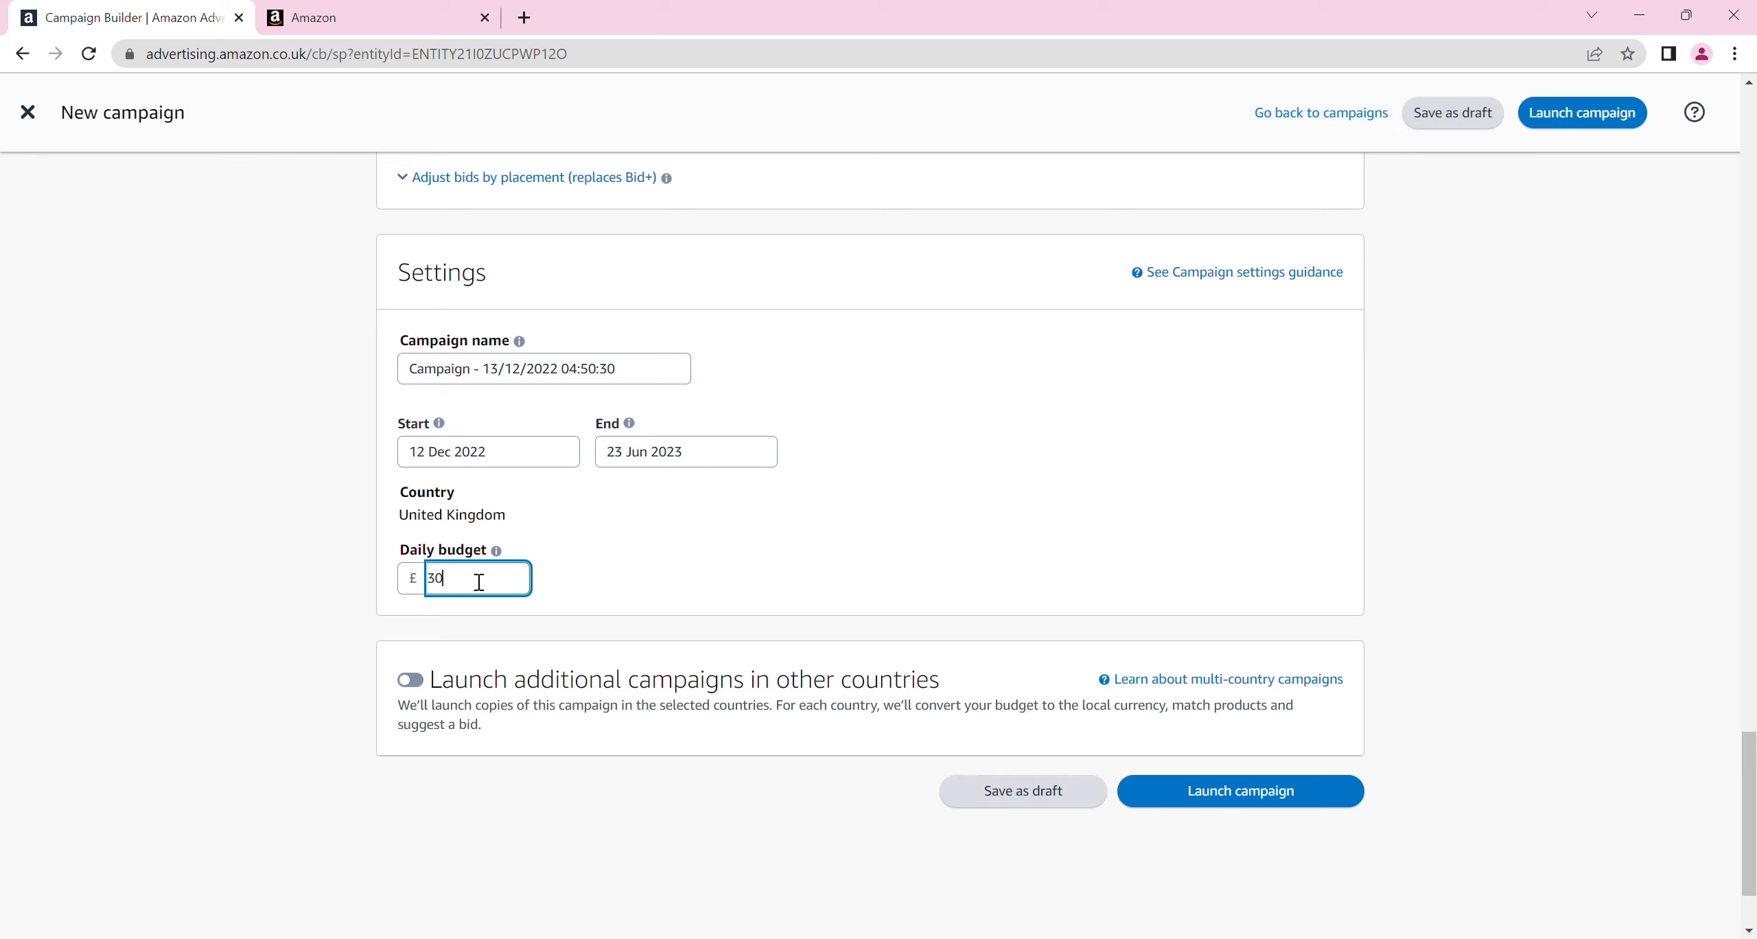
left_click(612, 586)
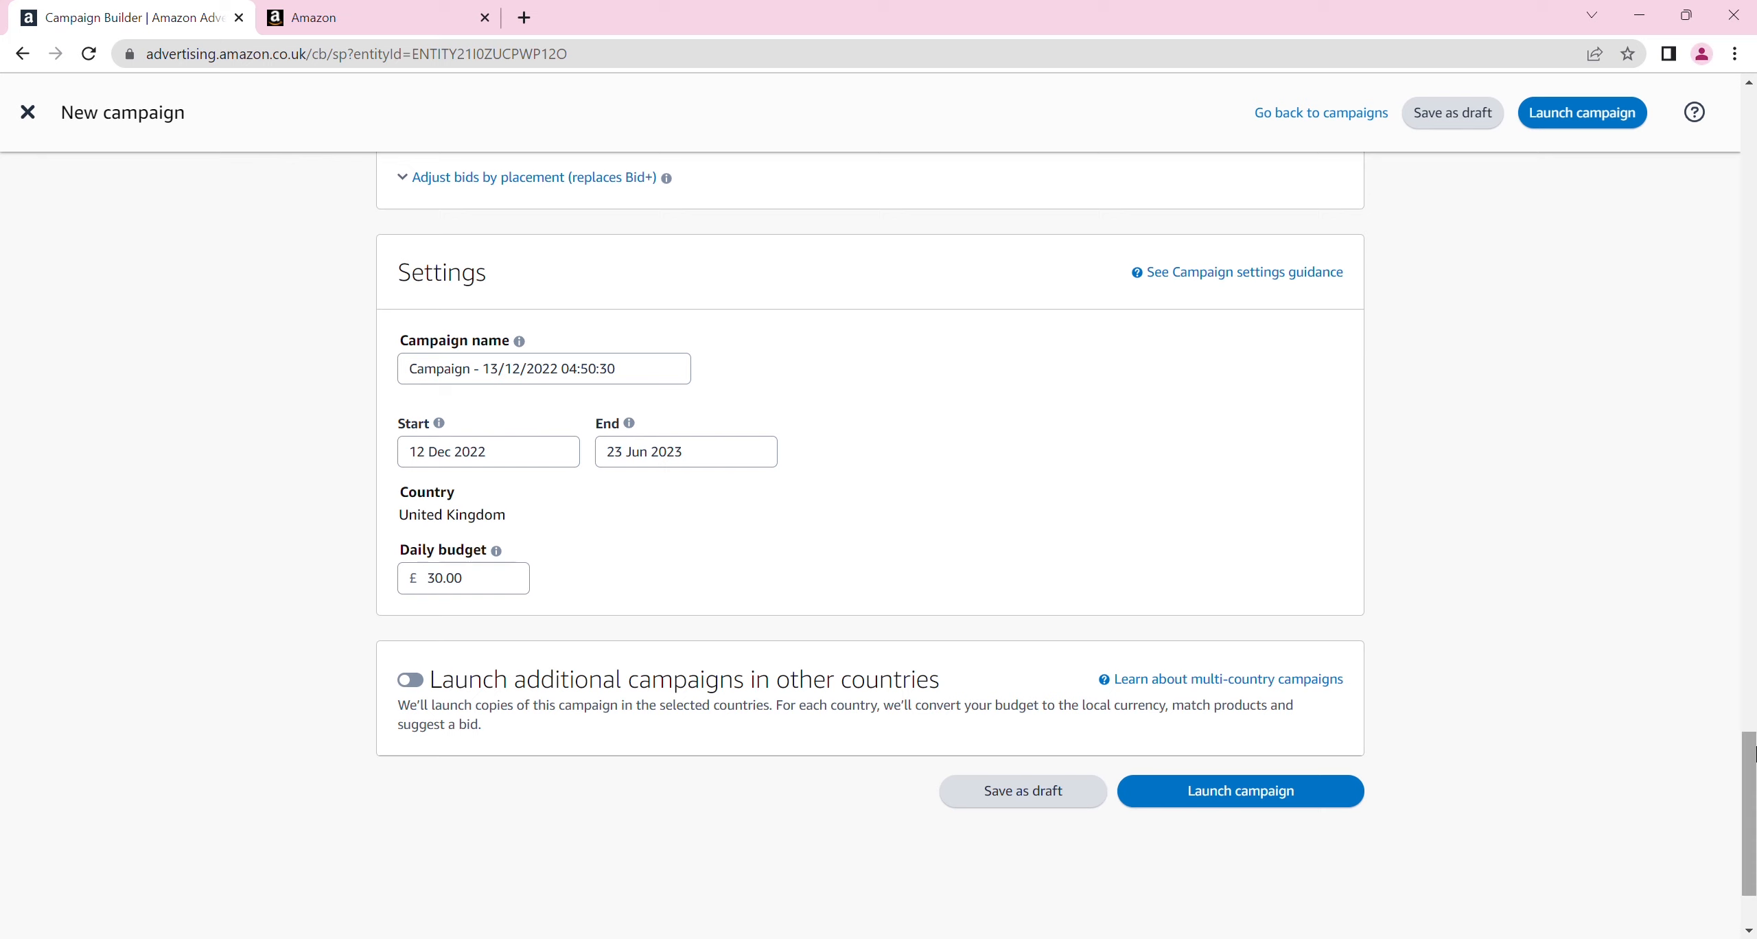
Switch the campaign to manual targeting, preview the product targeting options and choose keyword targeting
left_click_drag(1756, 754, 1730, 121)
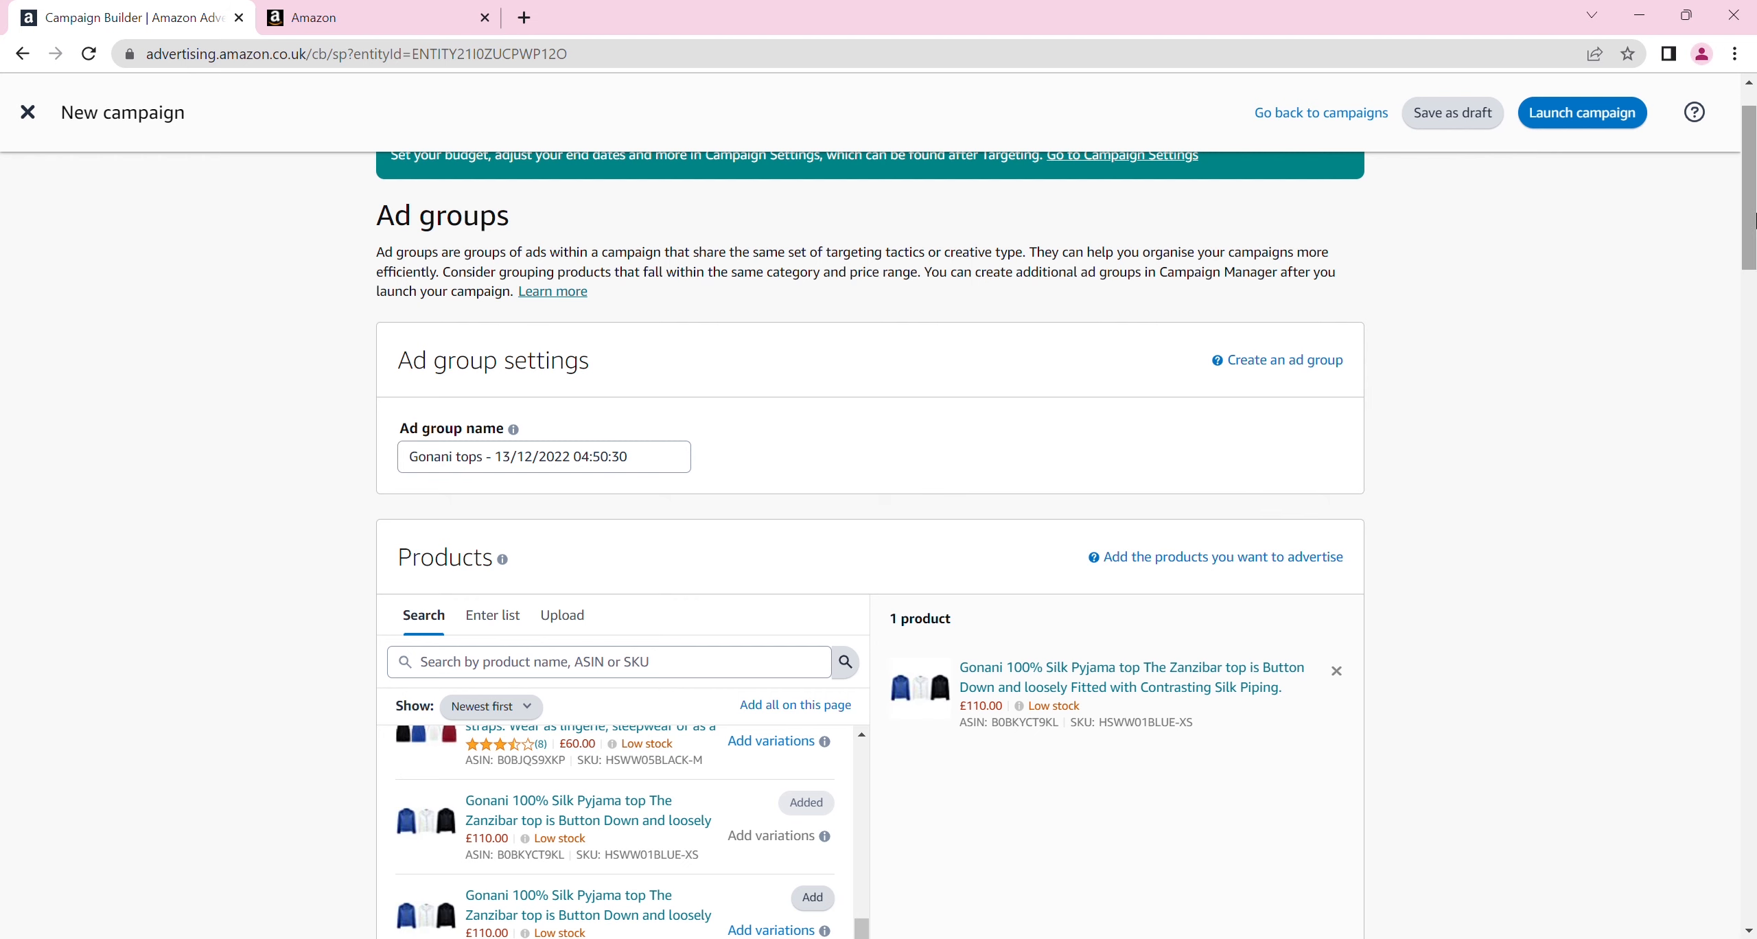
left_click_drag(1750, 220, 1750, 295)
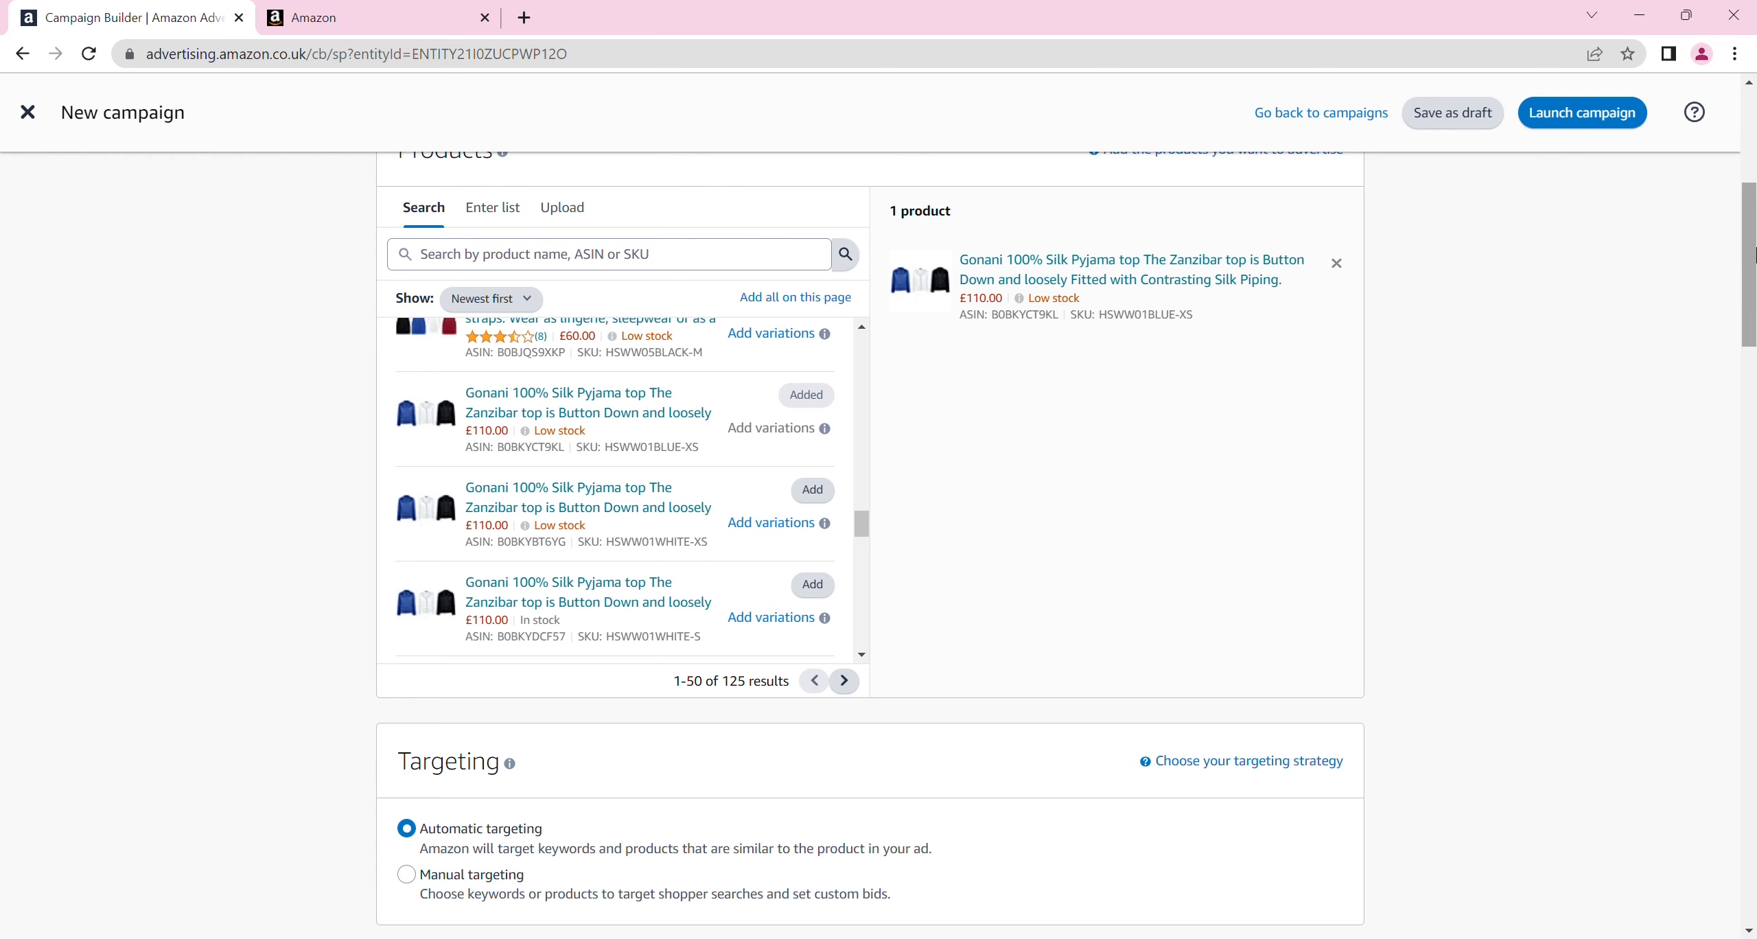
left_click_drag(1752, 254, 1752, 334)
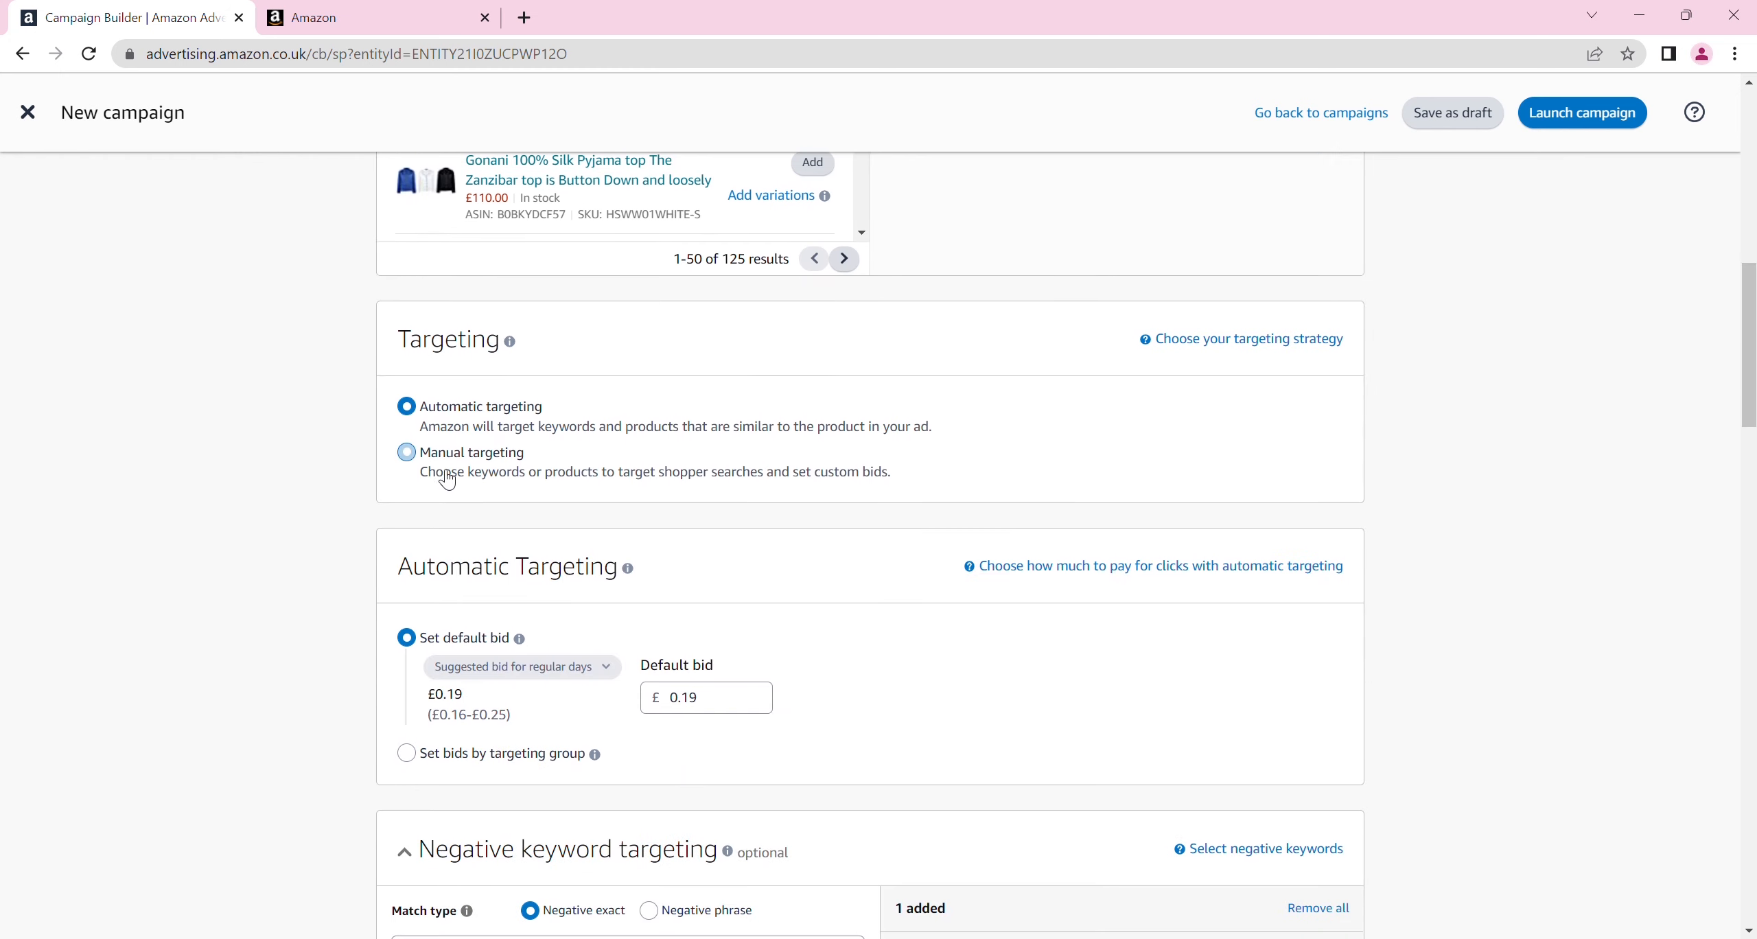
left_click(425, 454)
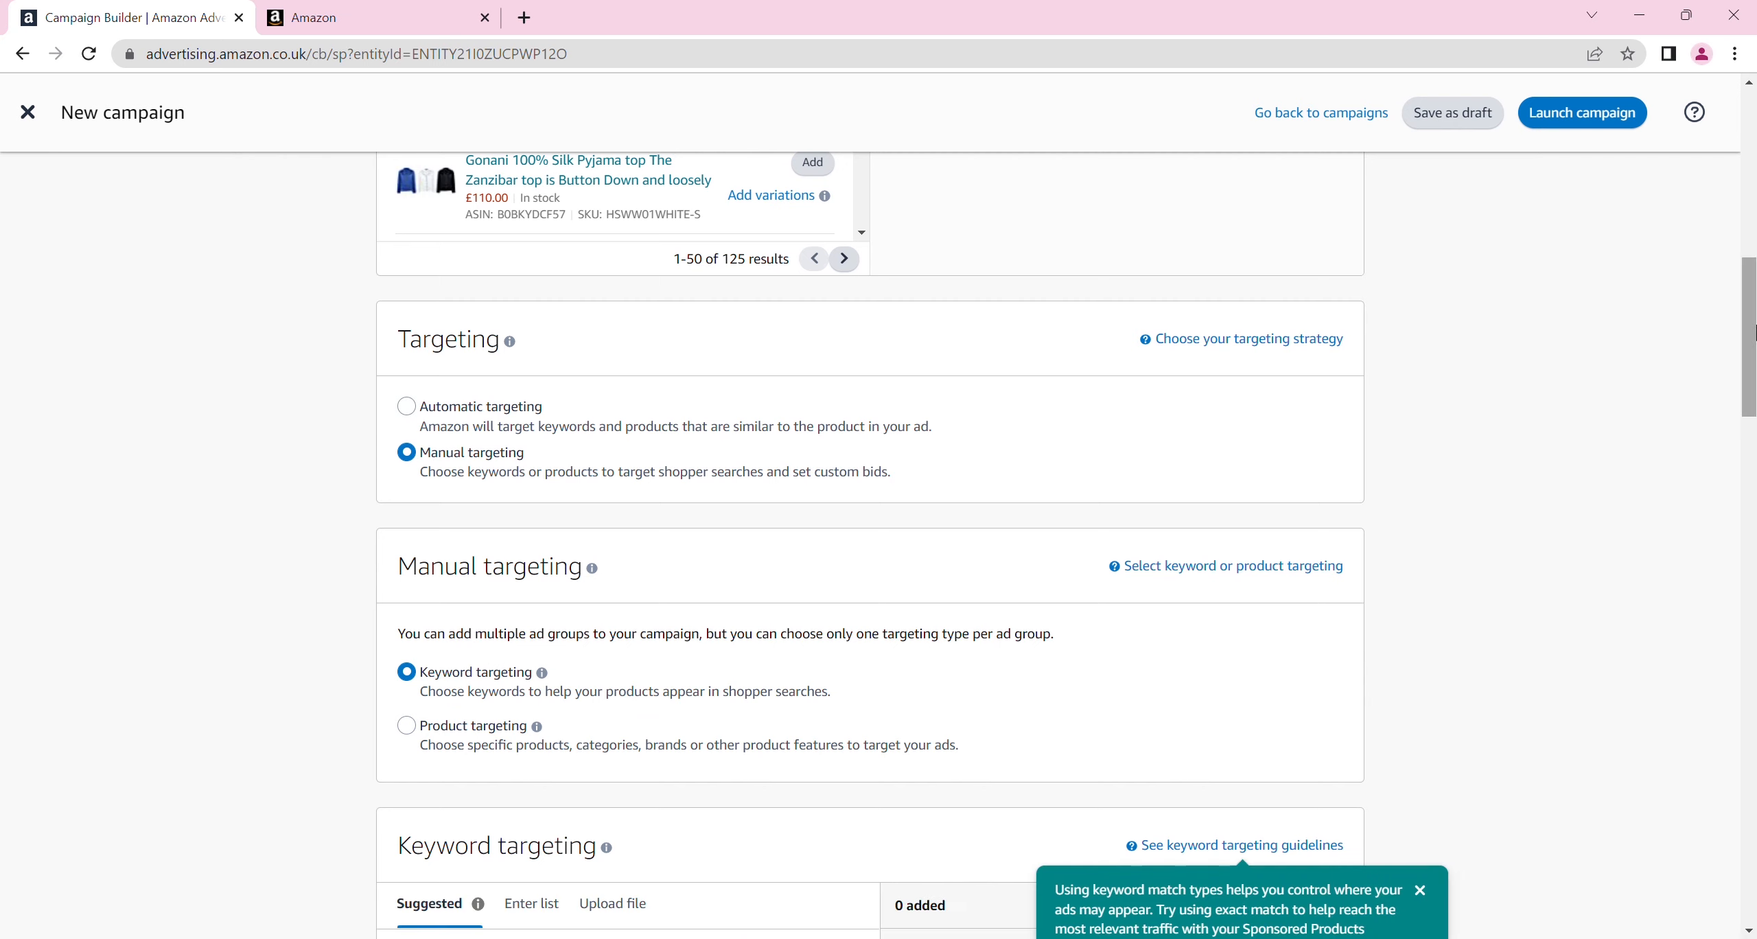
scroll(1752, 333, "down", 5)
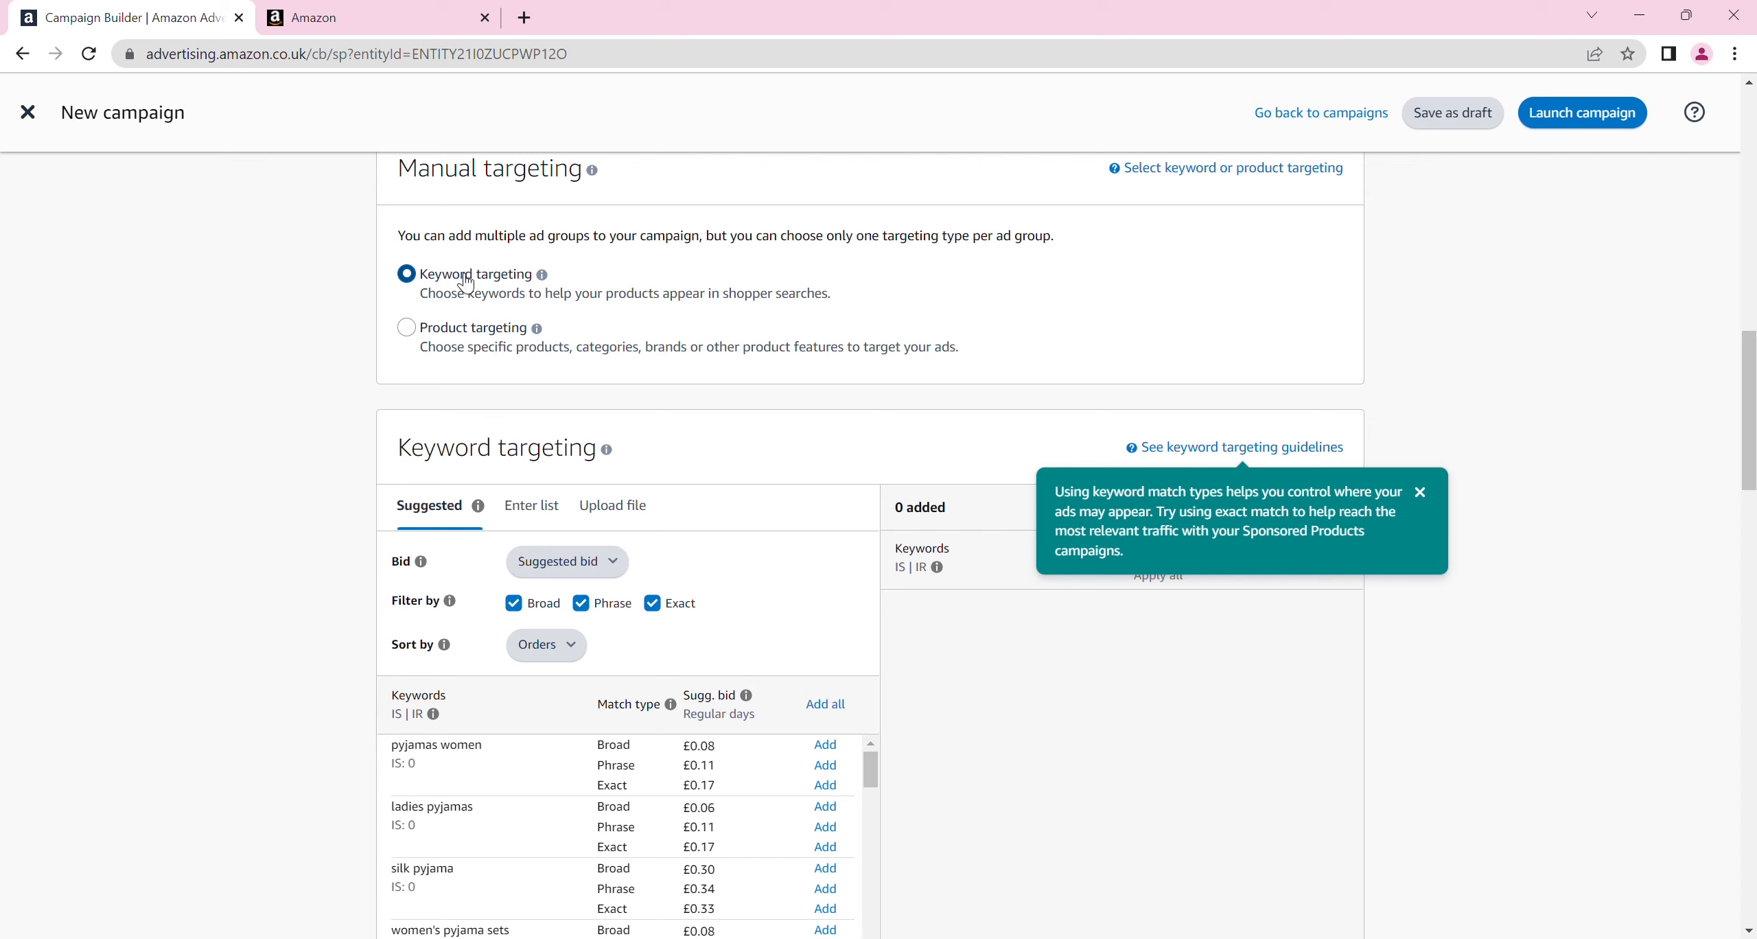
left_click(408, 328)
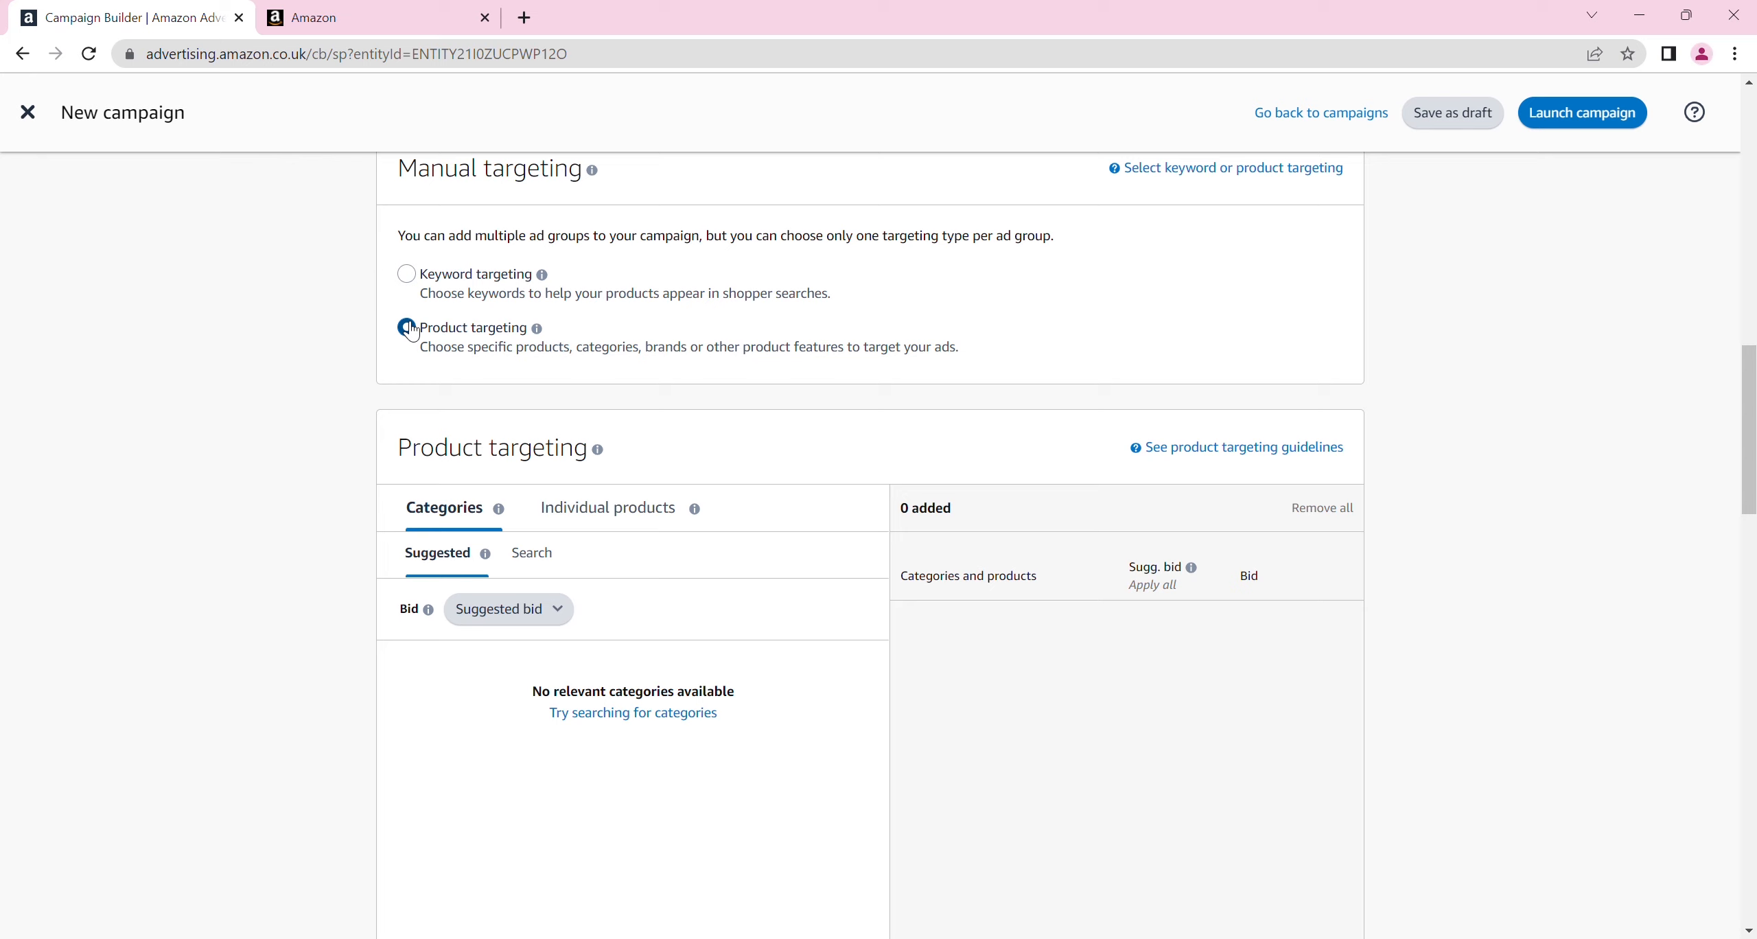
left_click(421, 282)
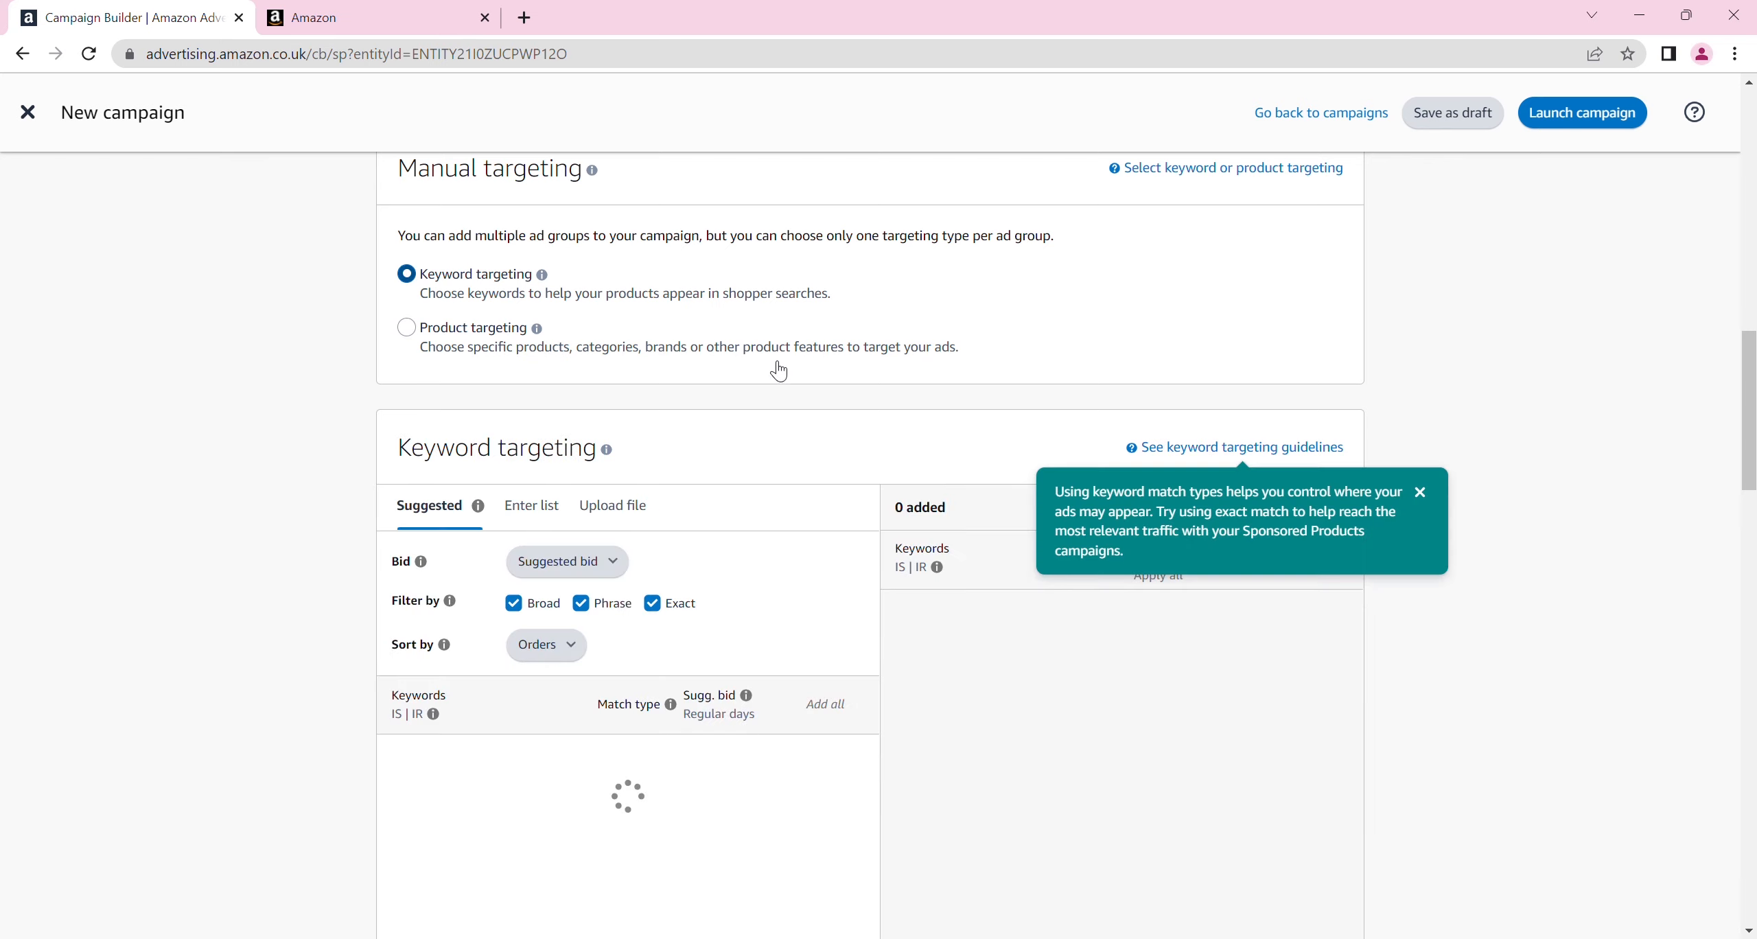
Add the suggested keywords "pyjamas women" with broad match and "ladies pyjamas" with phrase match
left_click_drag(1750, 391, 1752, 431)
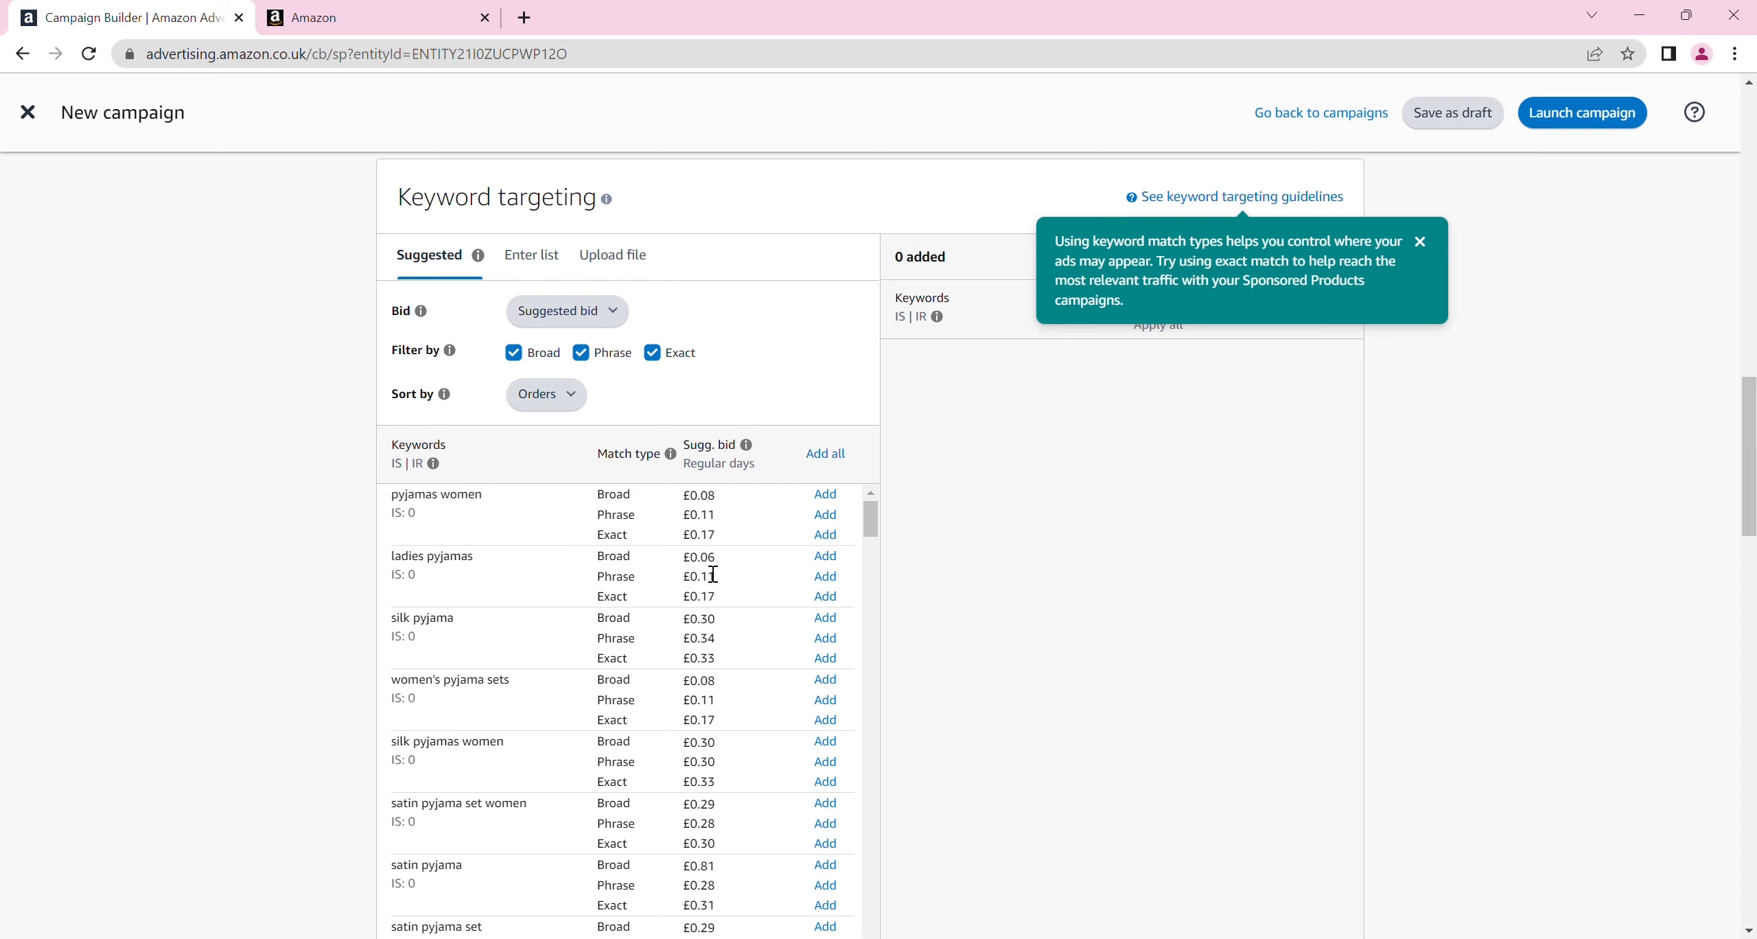
left_click(827, 500)
left_click(827, 577)
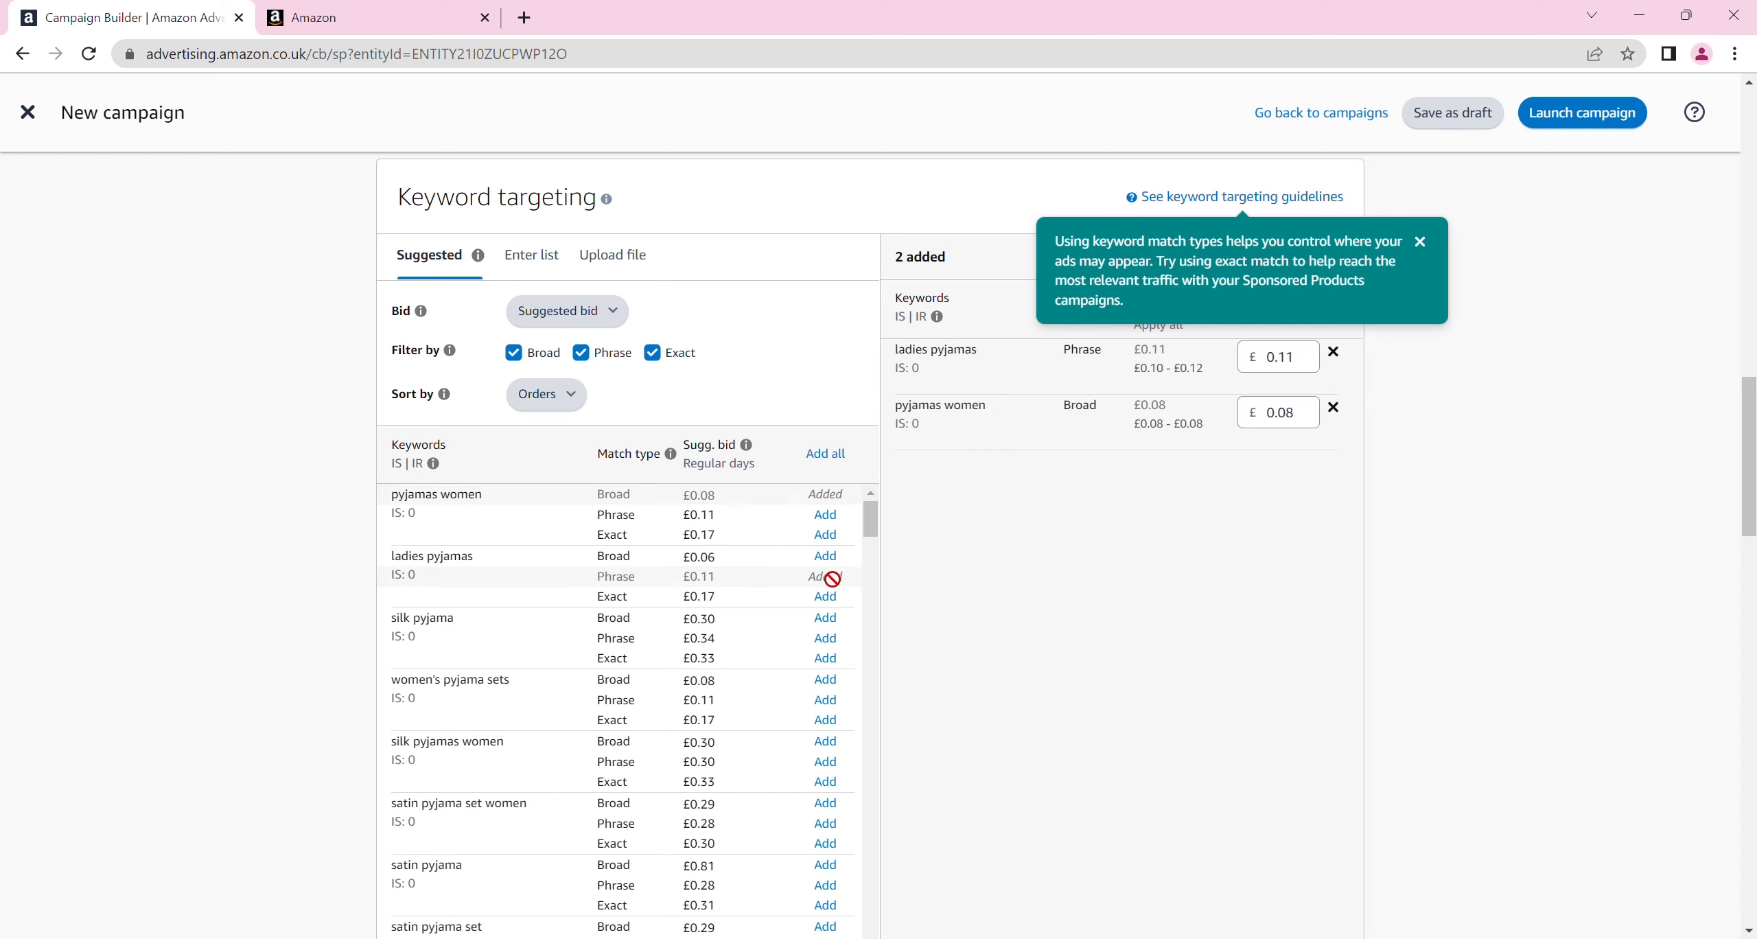
Add the suggested keyword "satin pyjama set women" with broad match and dismiss the match type tip
left_click_drag(871, 525, 872, 541)
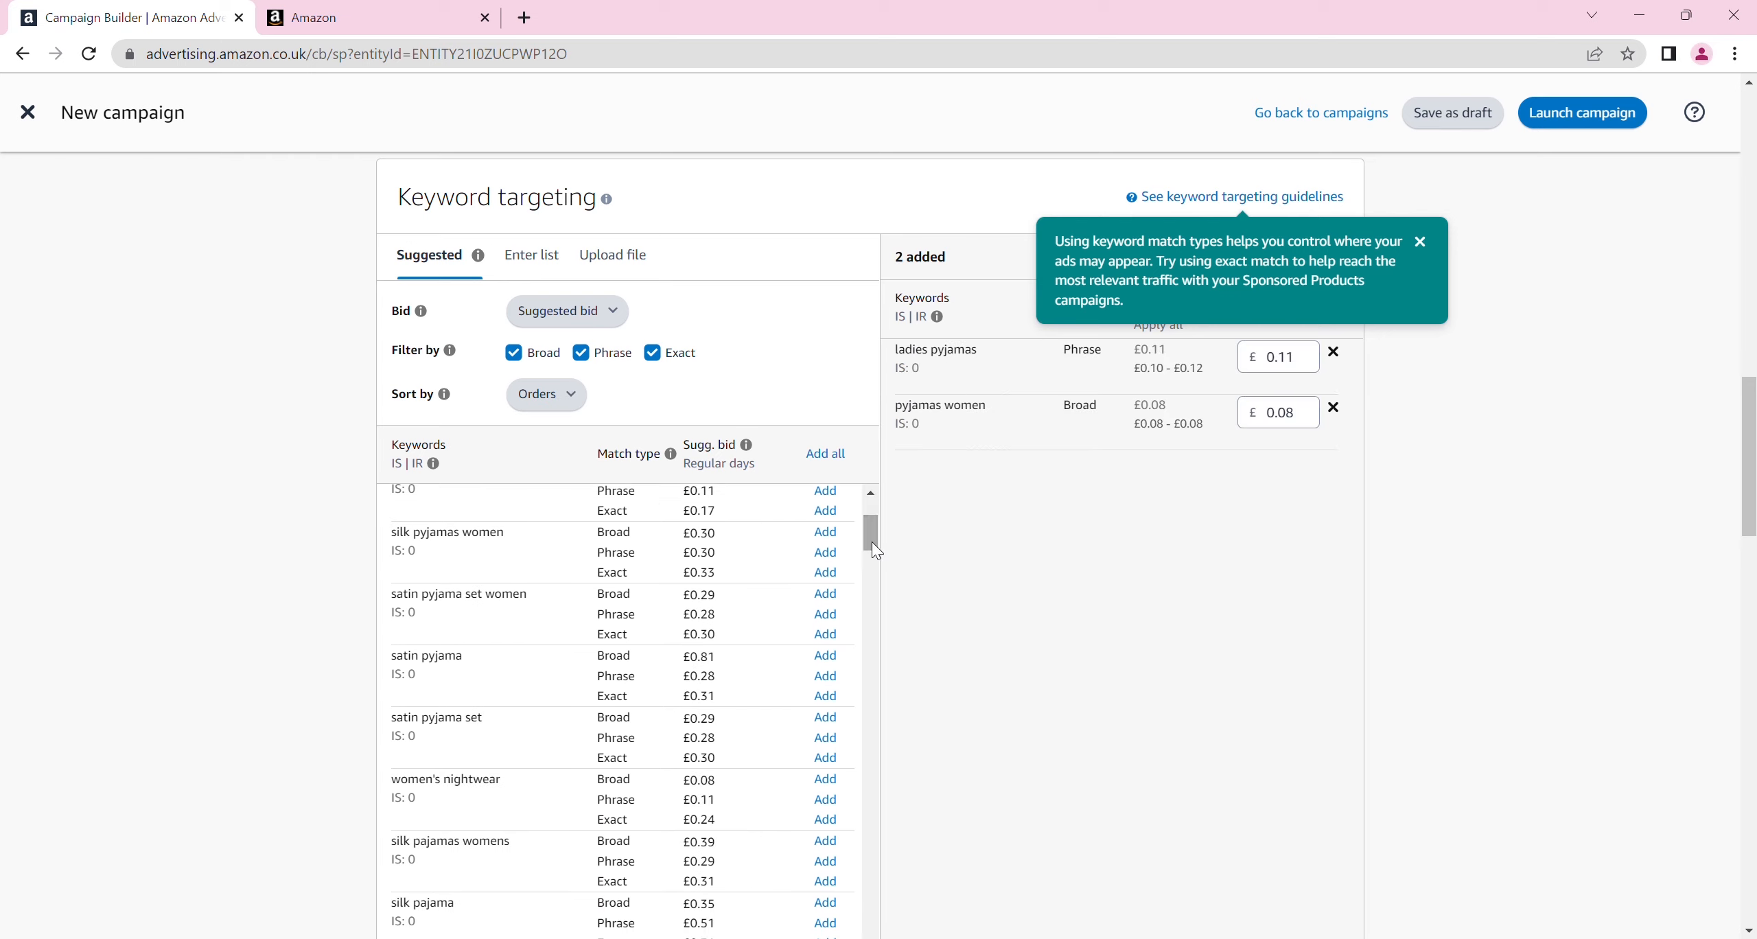
left_click(839, 595)
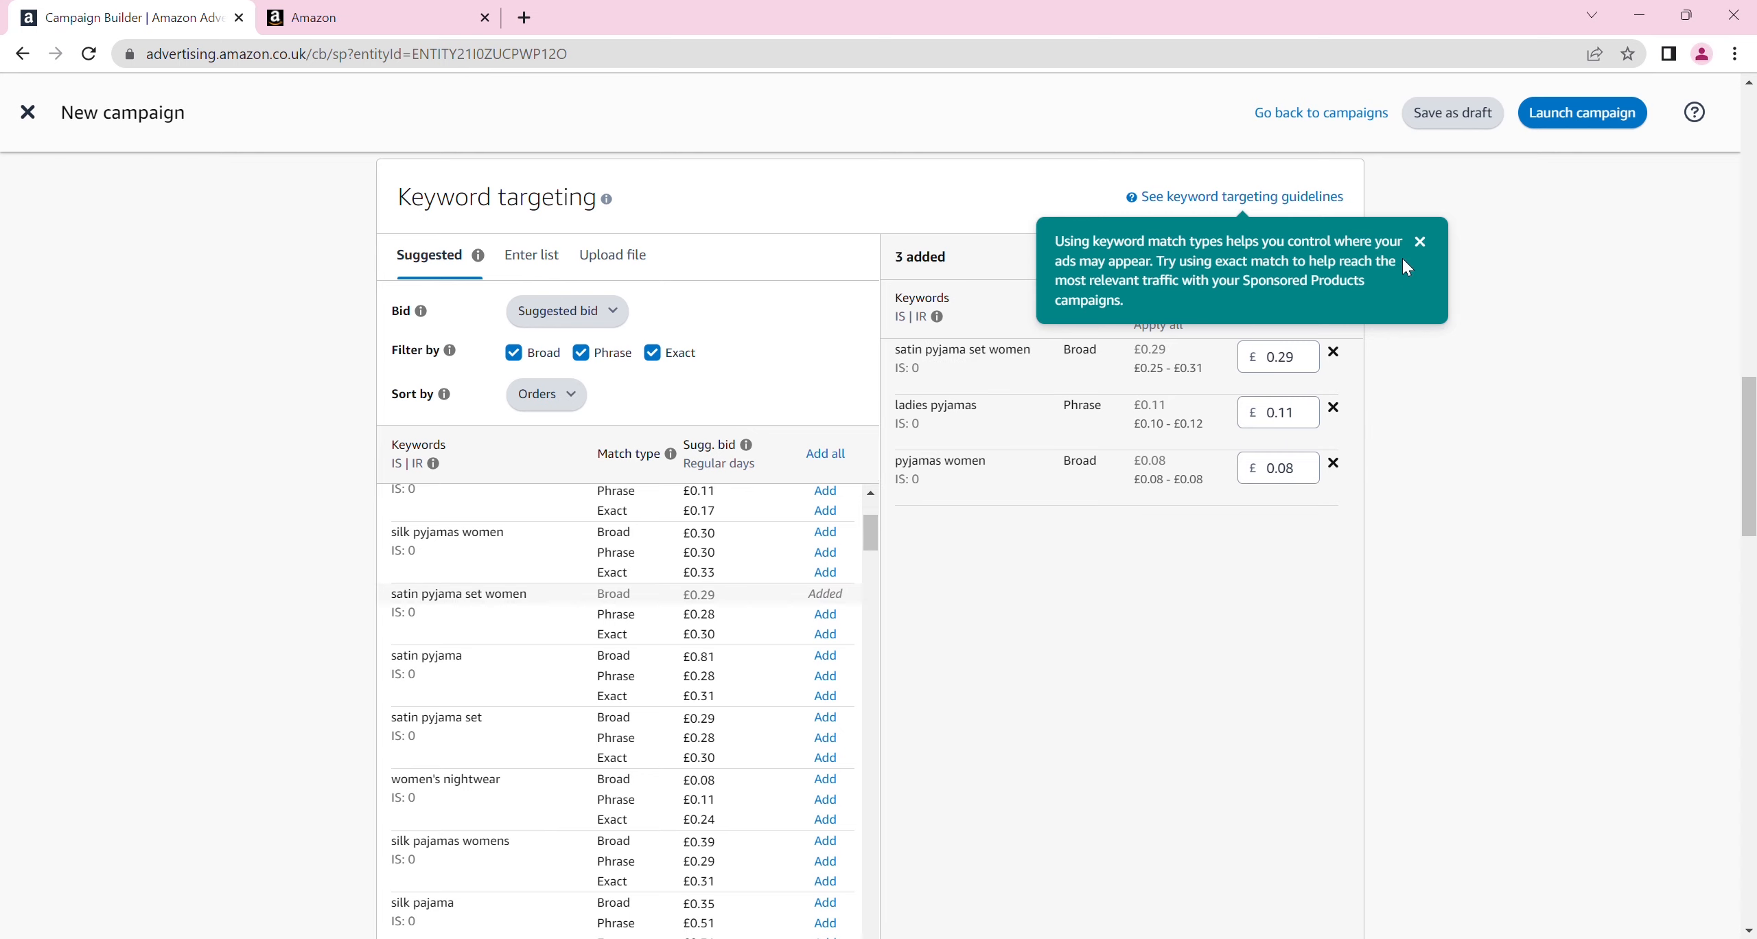
left_click(1421, 243)
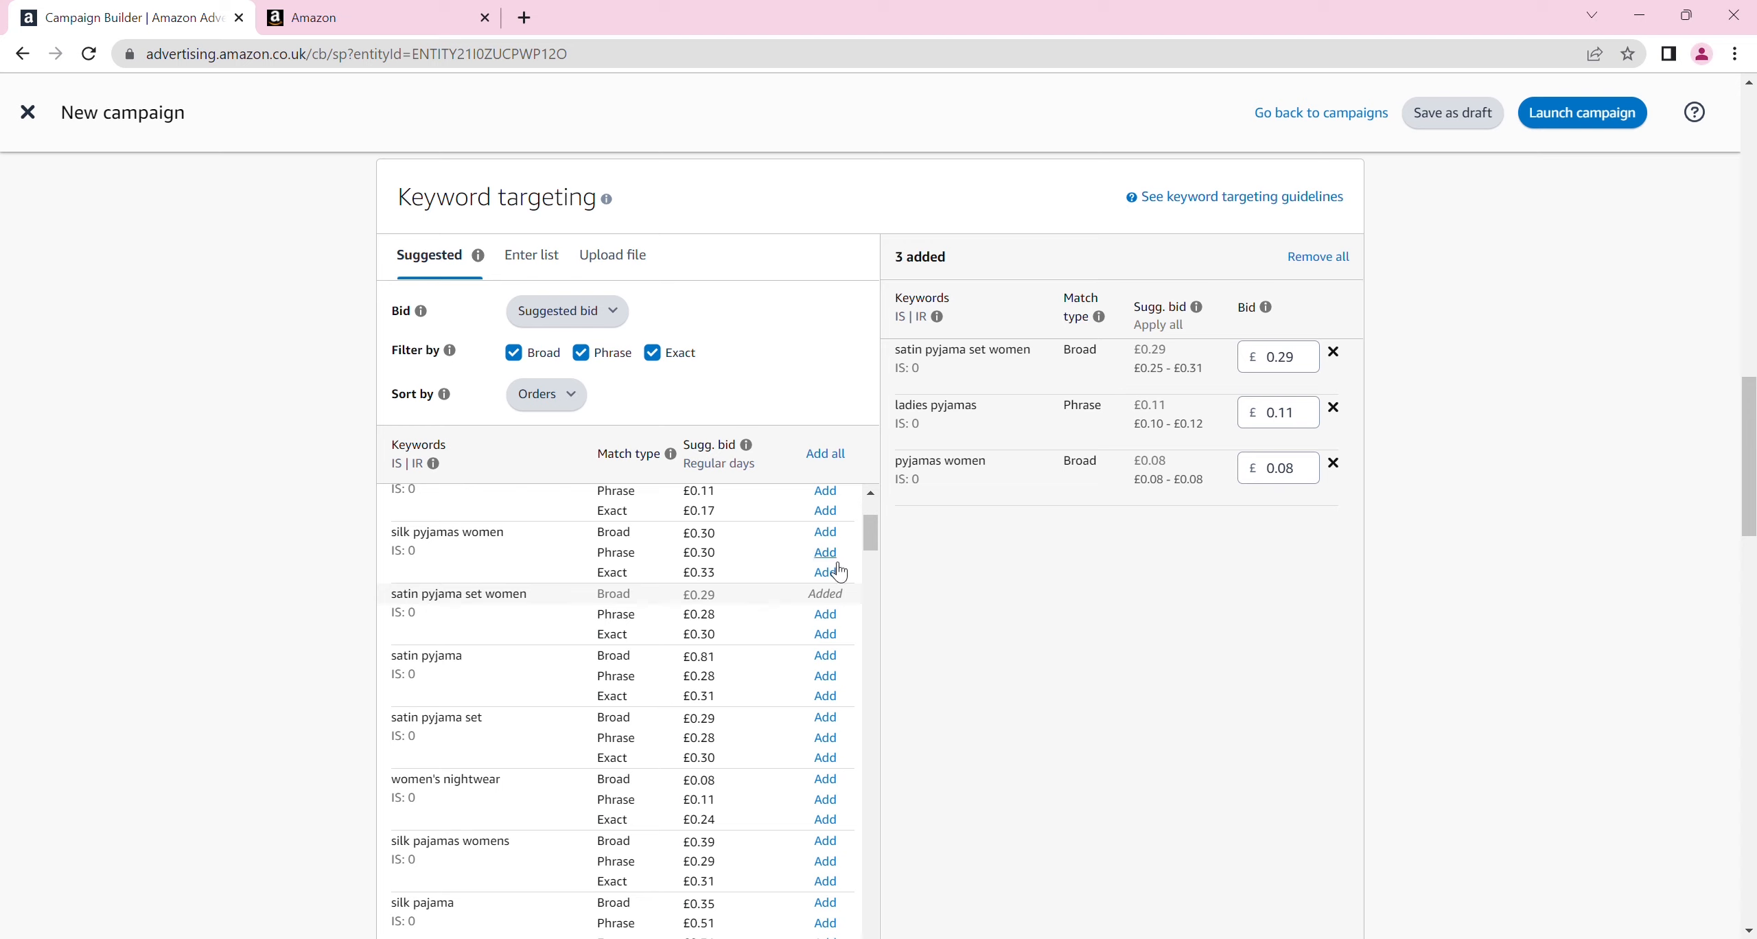
Enter "women clothes, women," in a custom keyword list and try to add it with broad, phrase and exact match
left_click(524, 272)
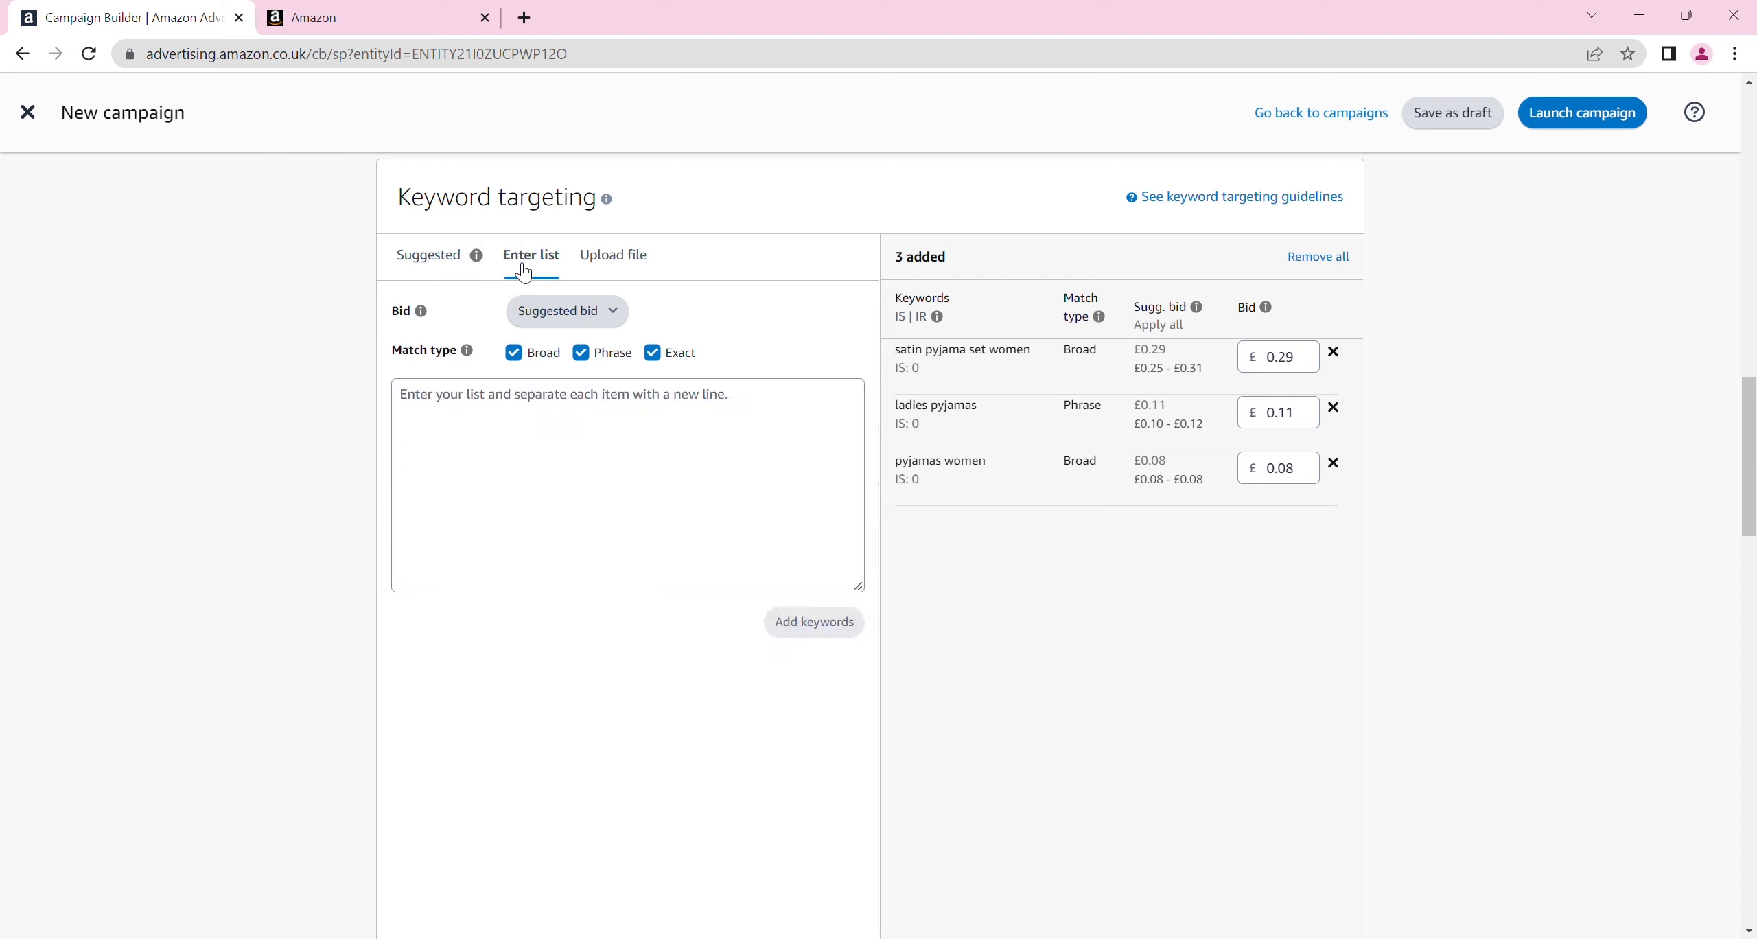
left_click(481, 430)
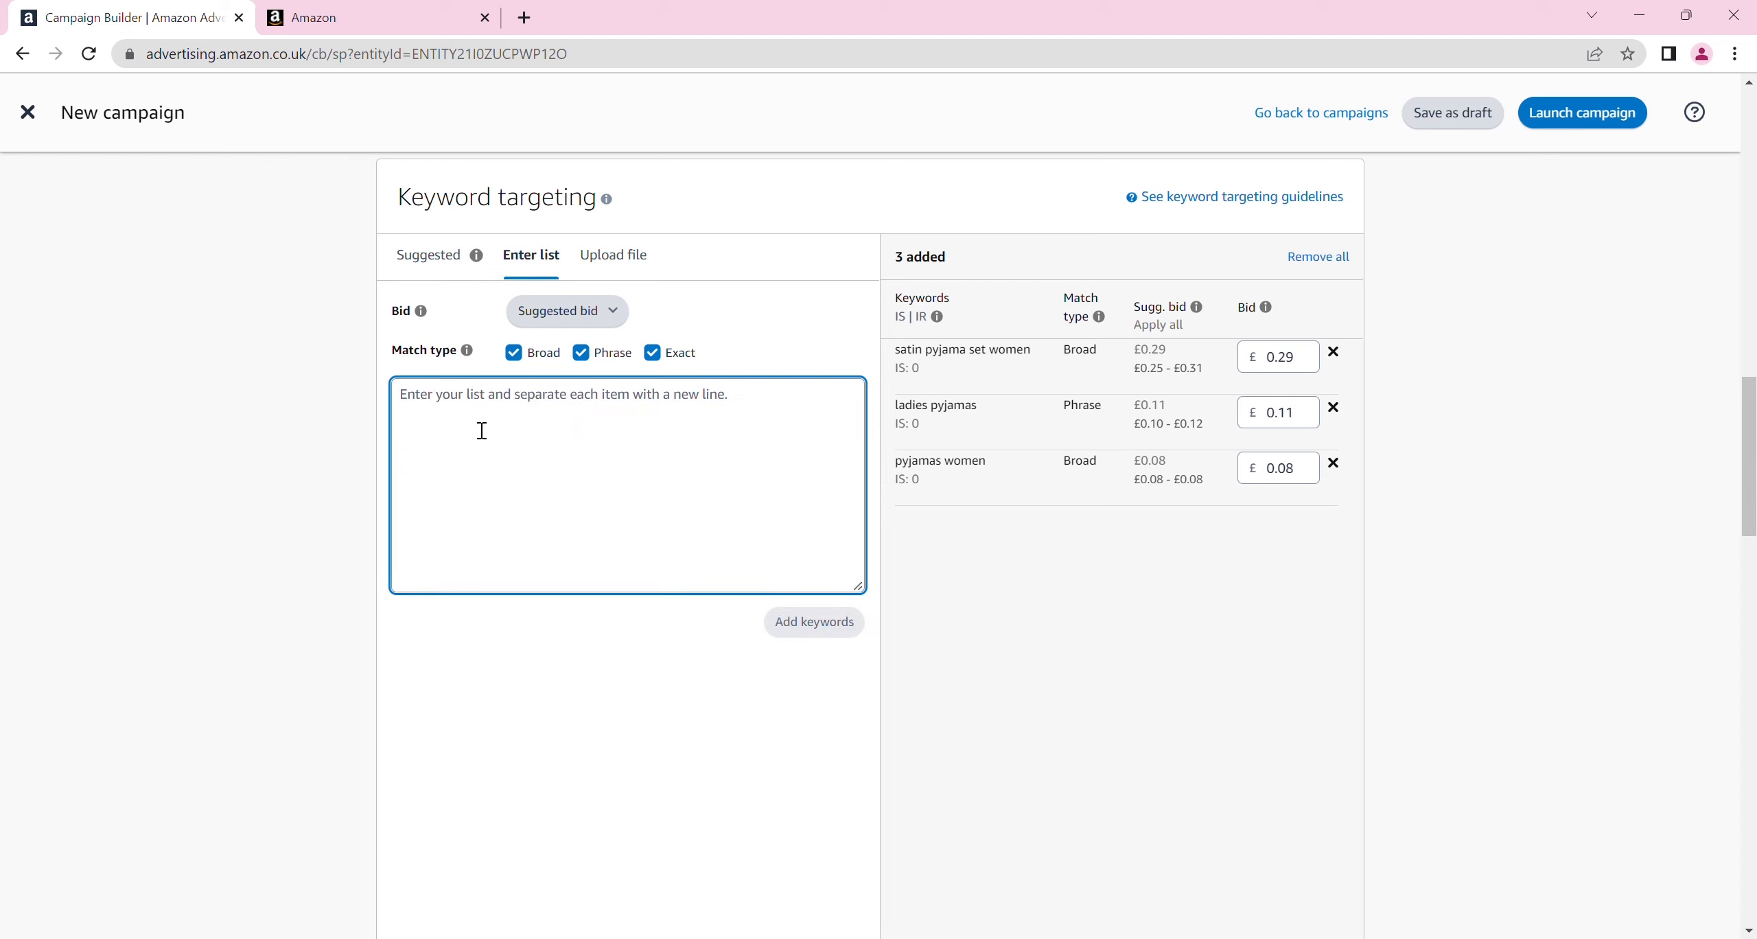
type("wome")
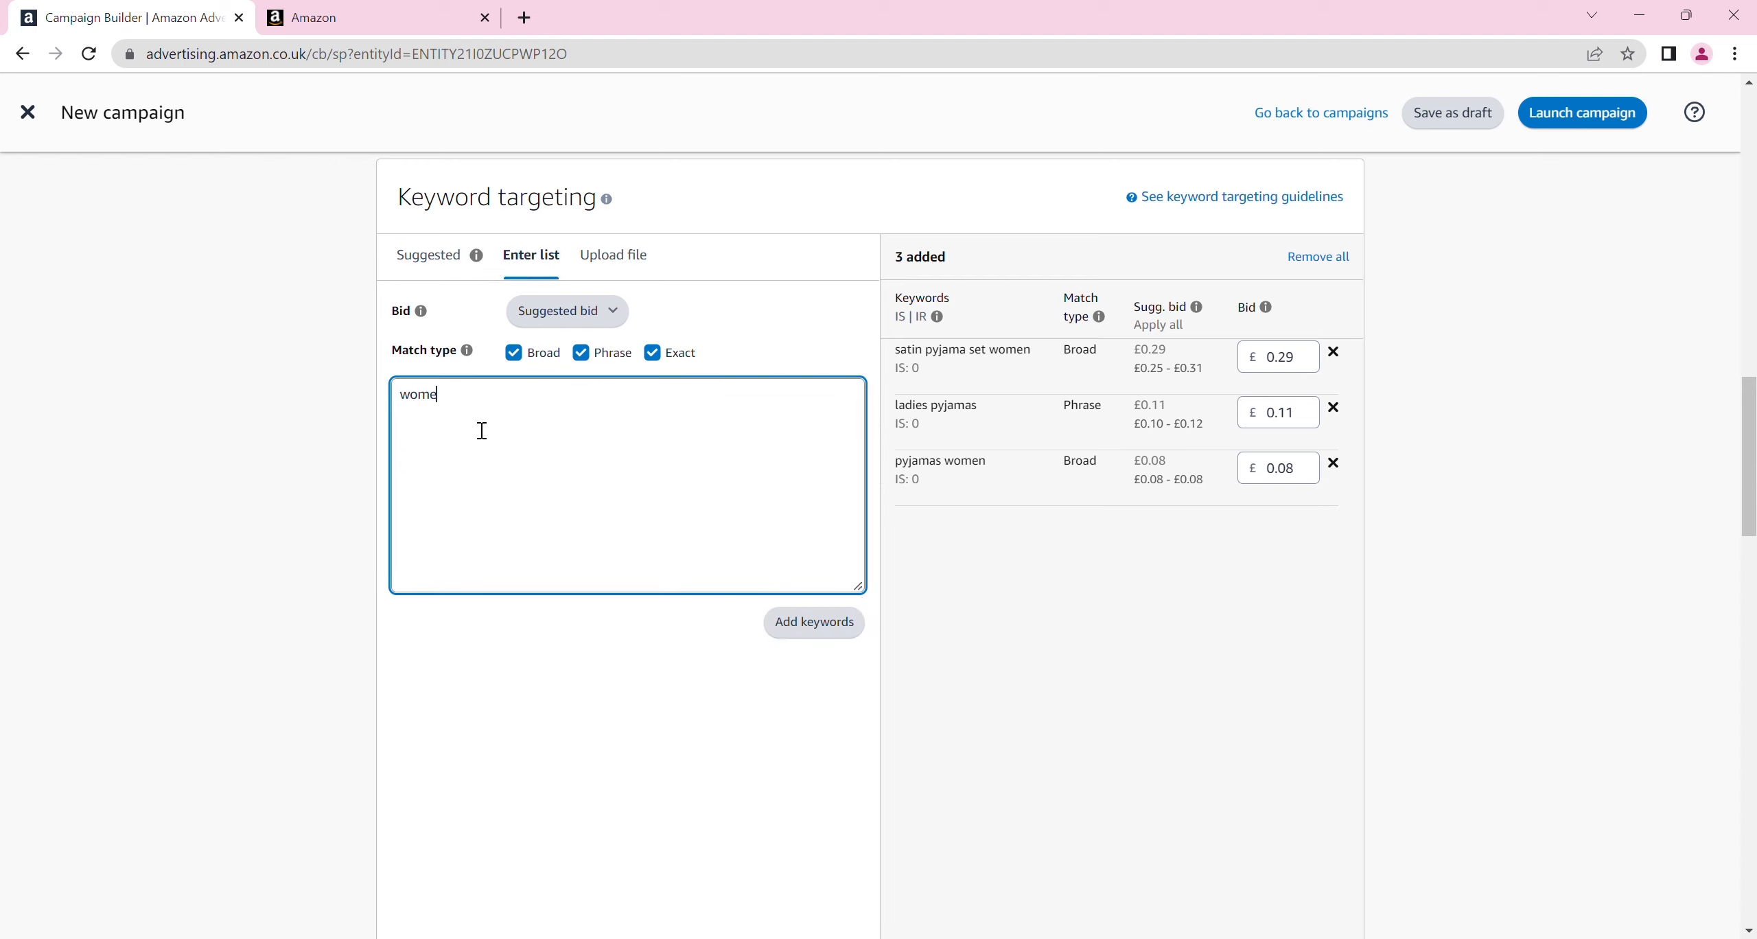
type("n clothes, w")
type("omen,")
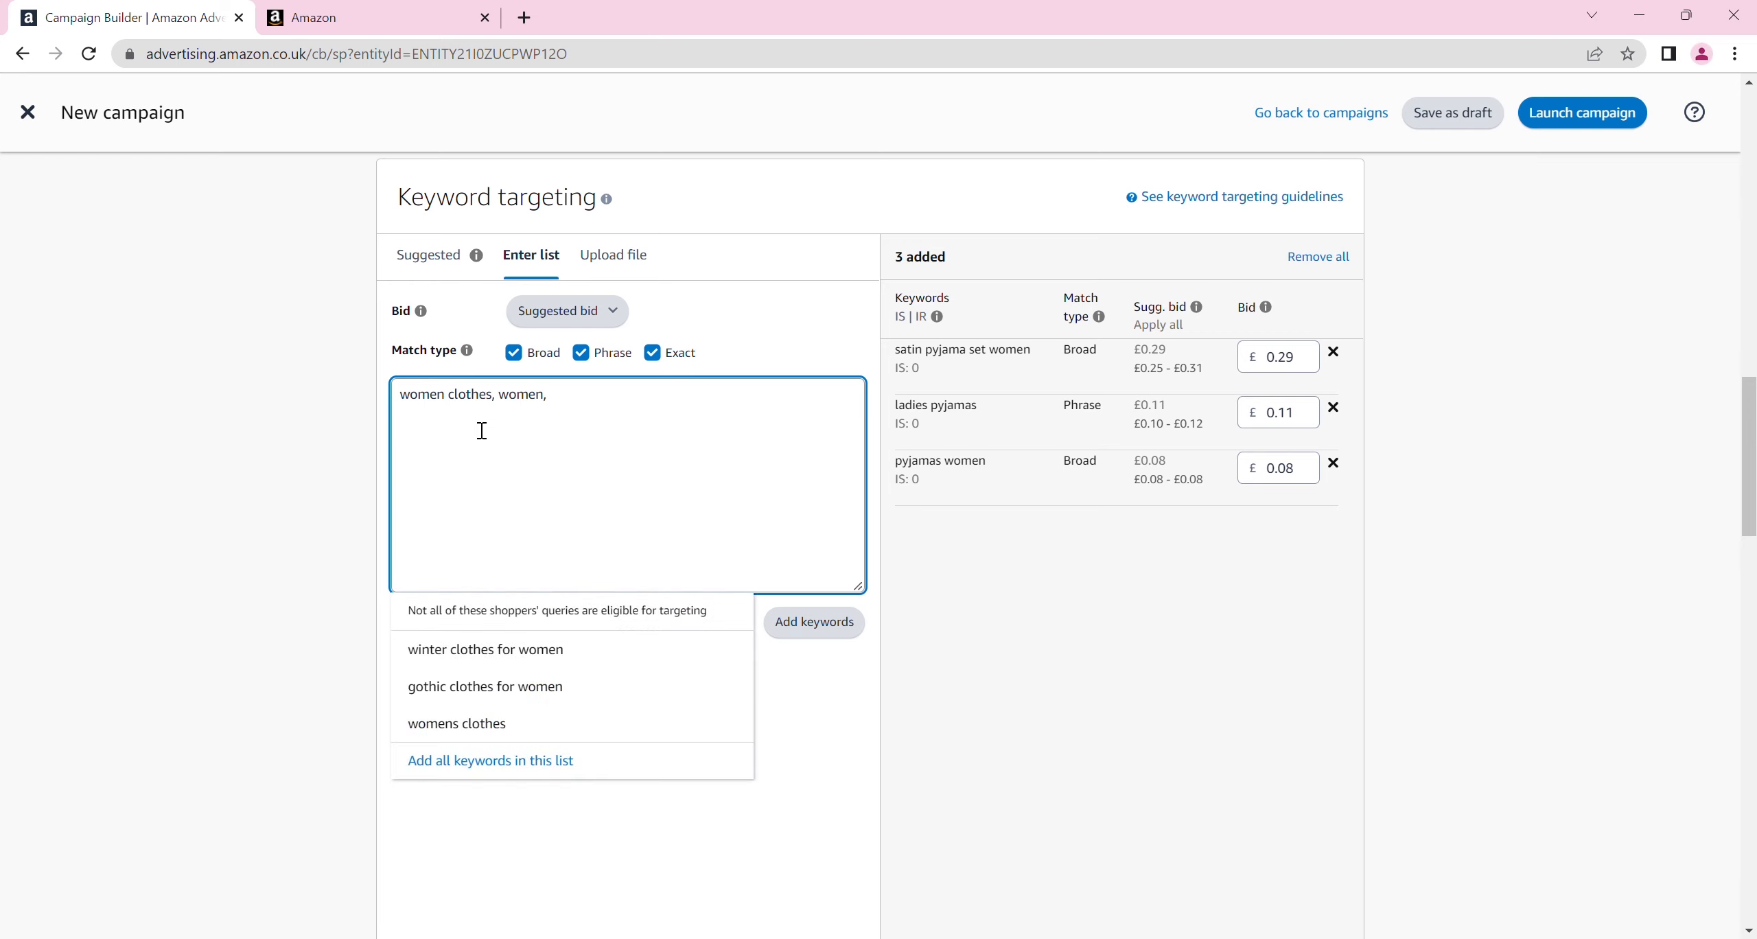
left_click(803, 609)
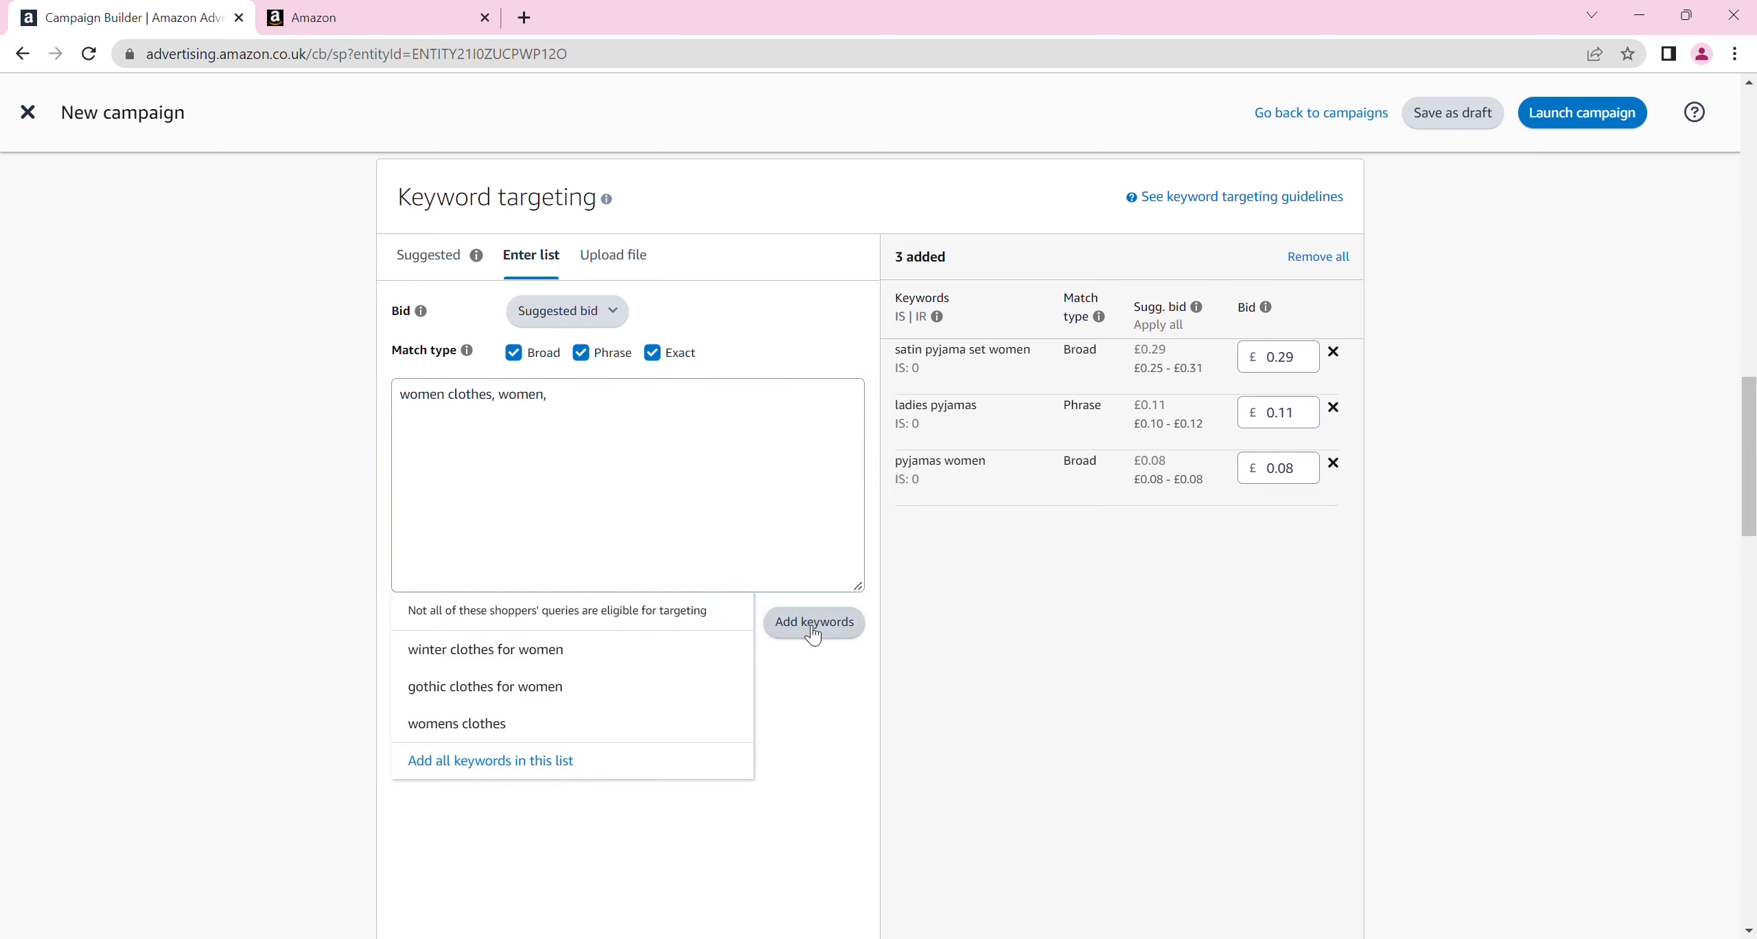
Extend the custom keyword list with "women products" and try to add it again
left_click(621, 434)
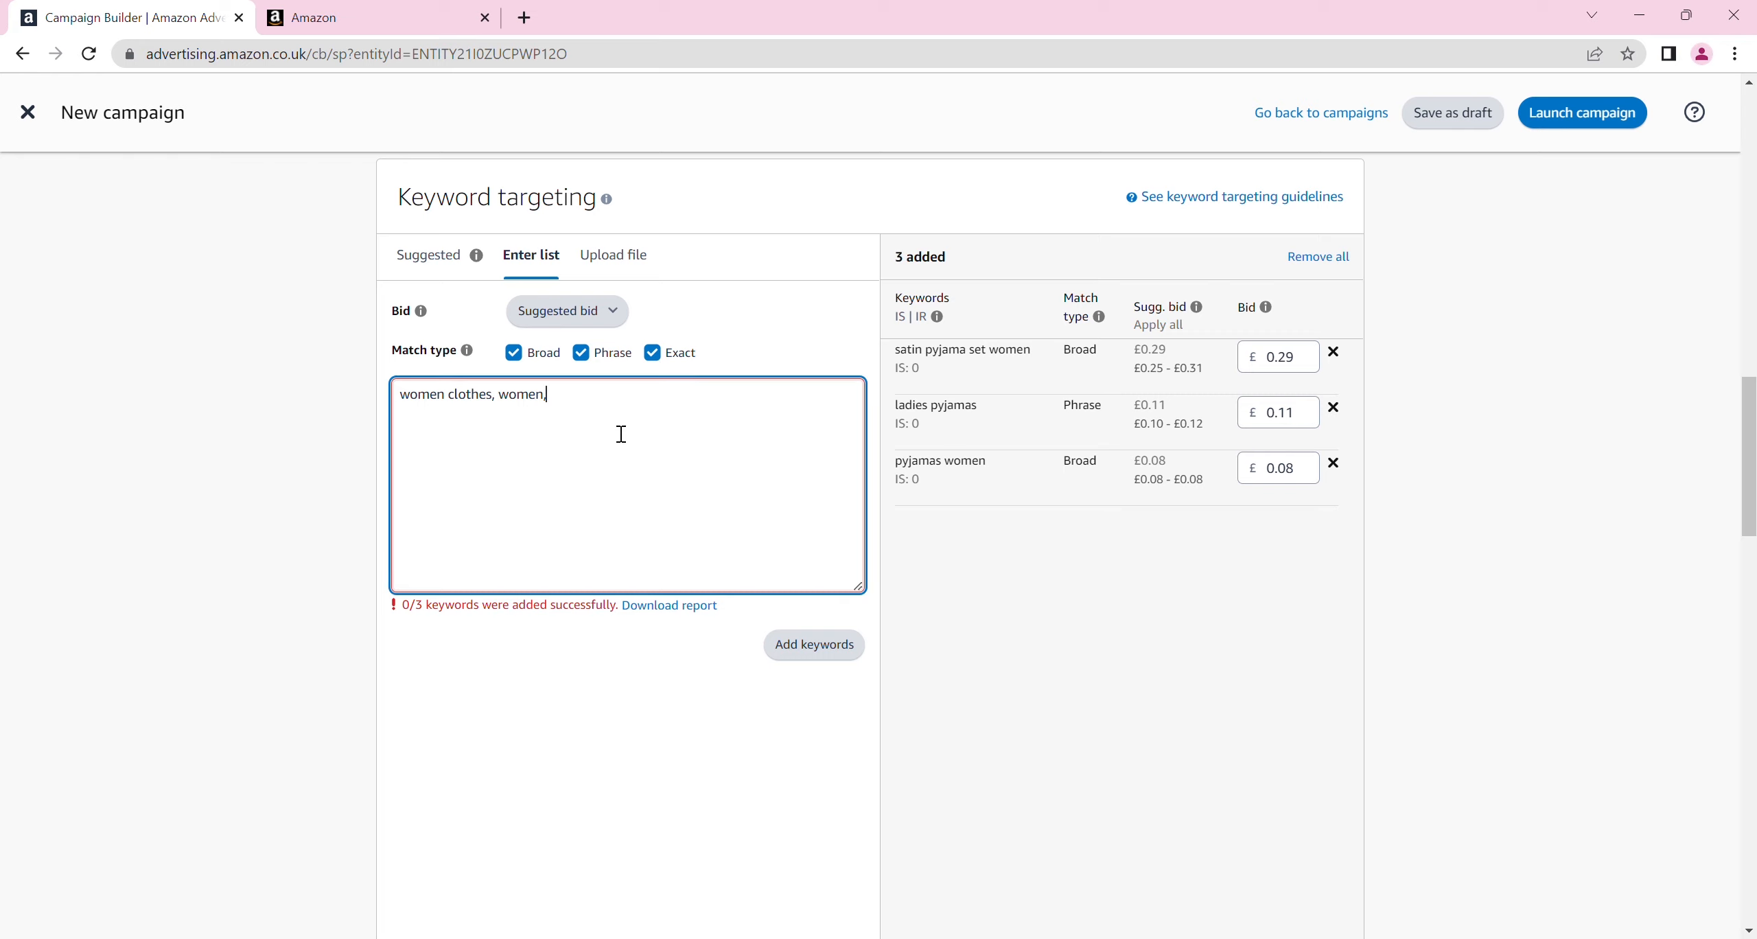
type("women products")
left_click(805, 649)
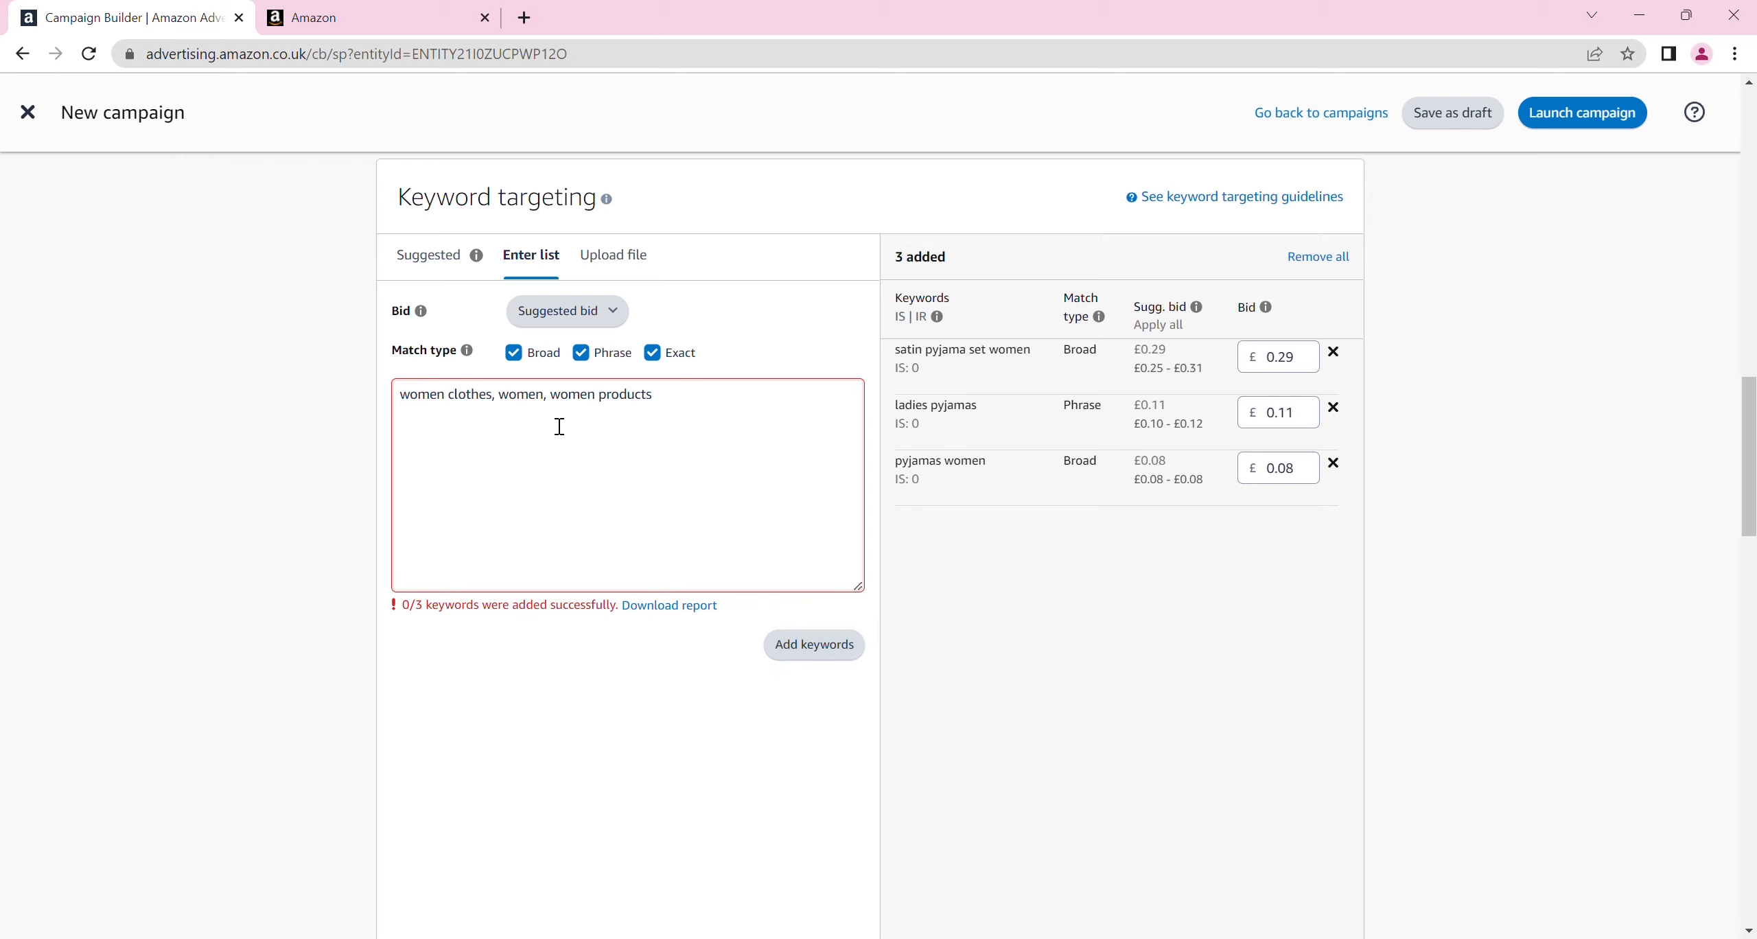
Remove the commas so the entry reads "women clothes women women products" and add it, using a £0.19 bid where none is suggested
left_click(514, 408)
key("BackSpace")
key("BackSpace")
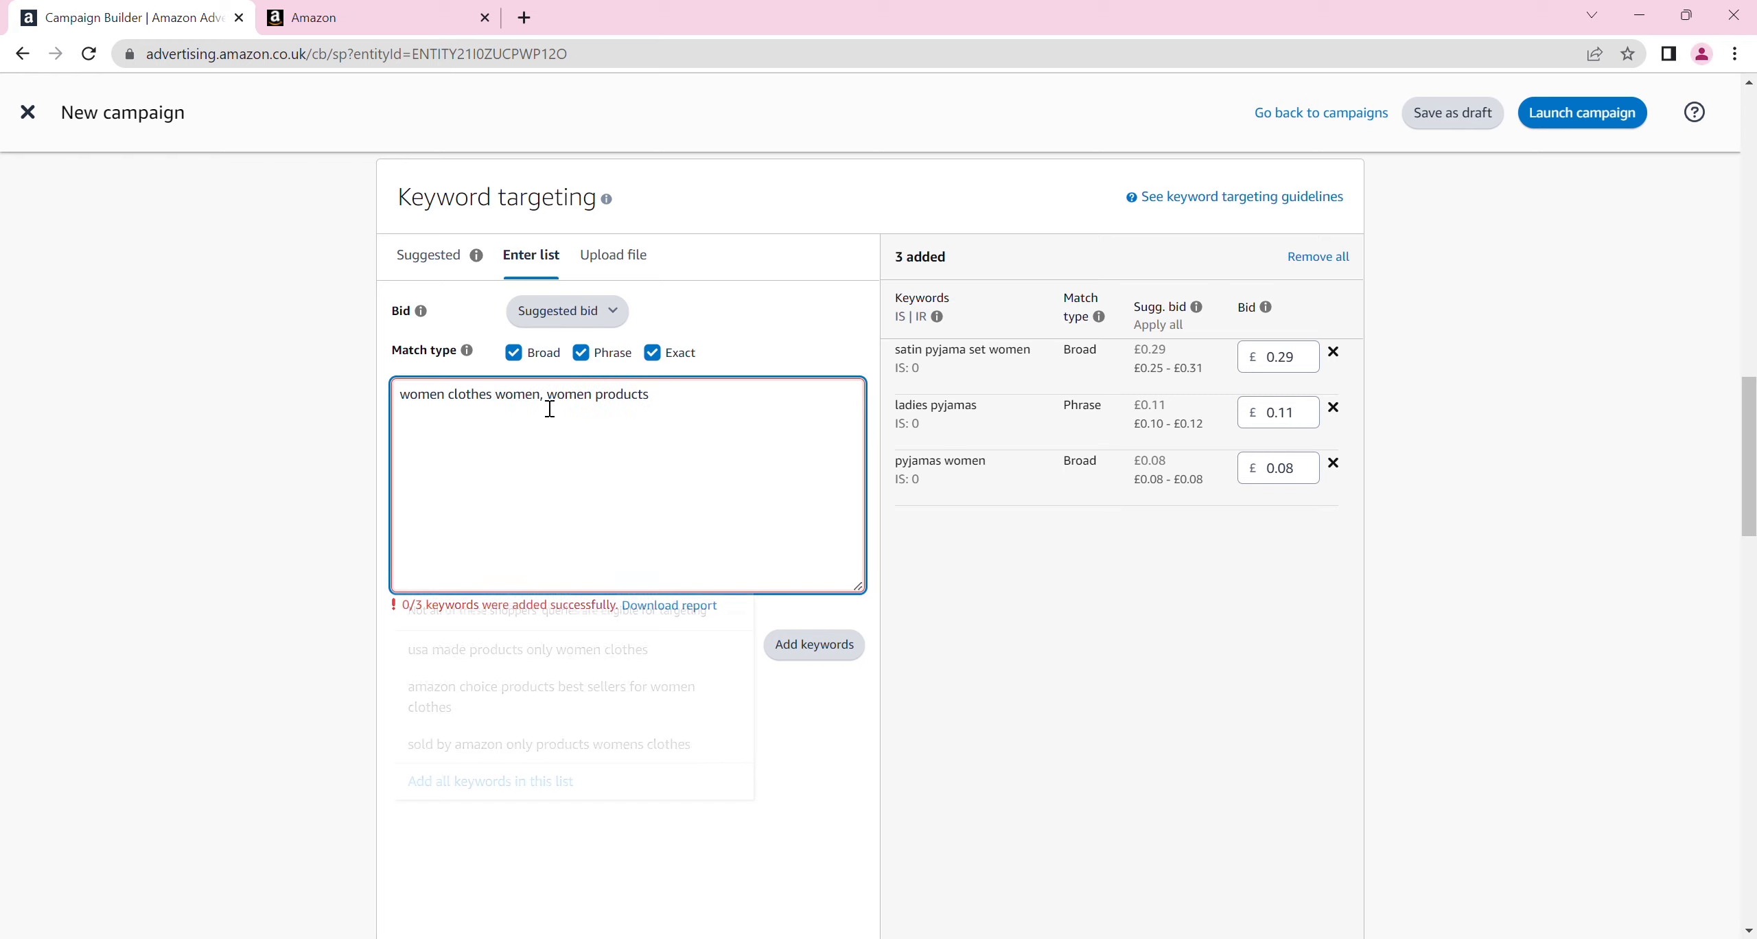
left_click(549, 406)
key("BackSpace")
key("BackSpace")
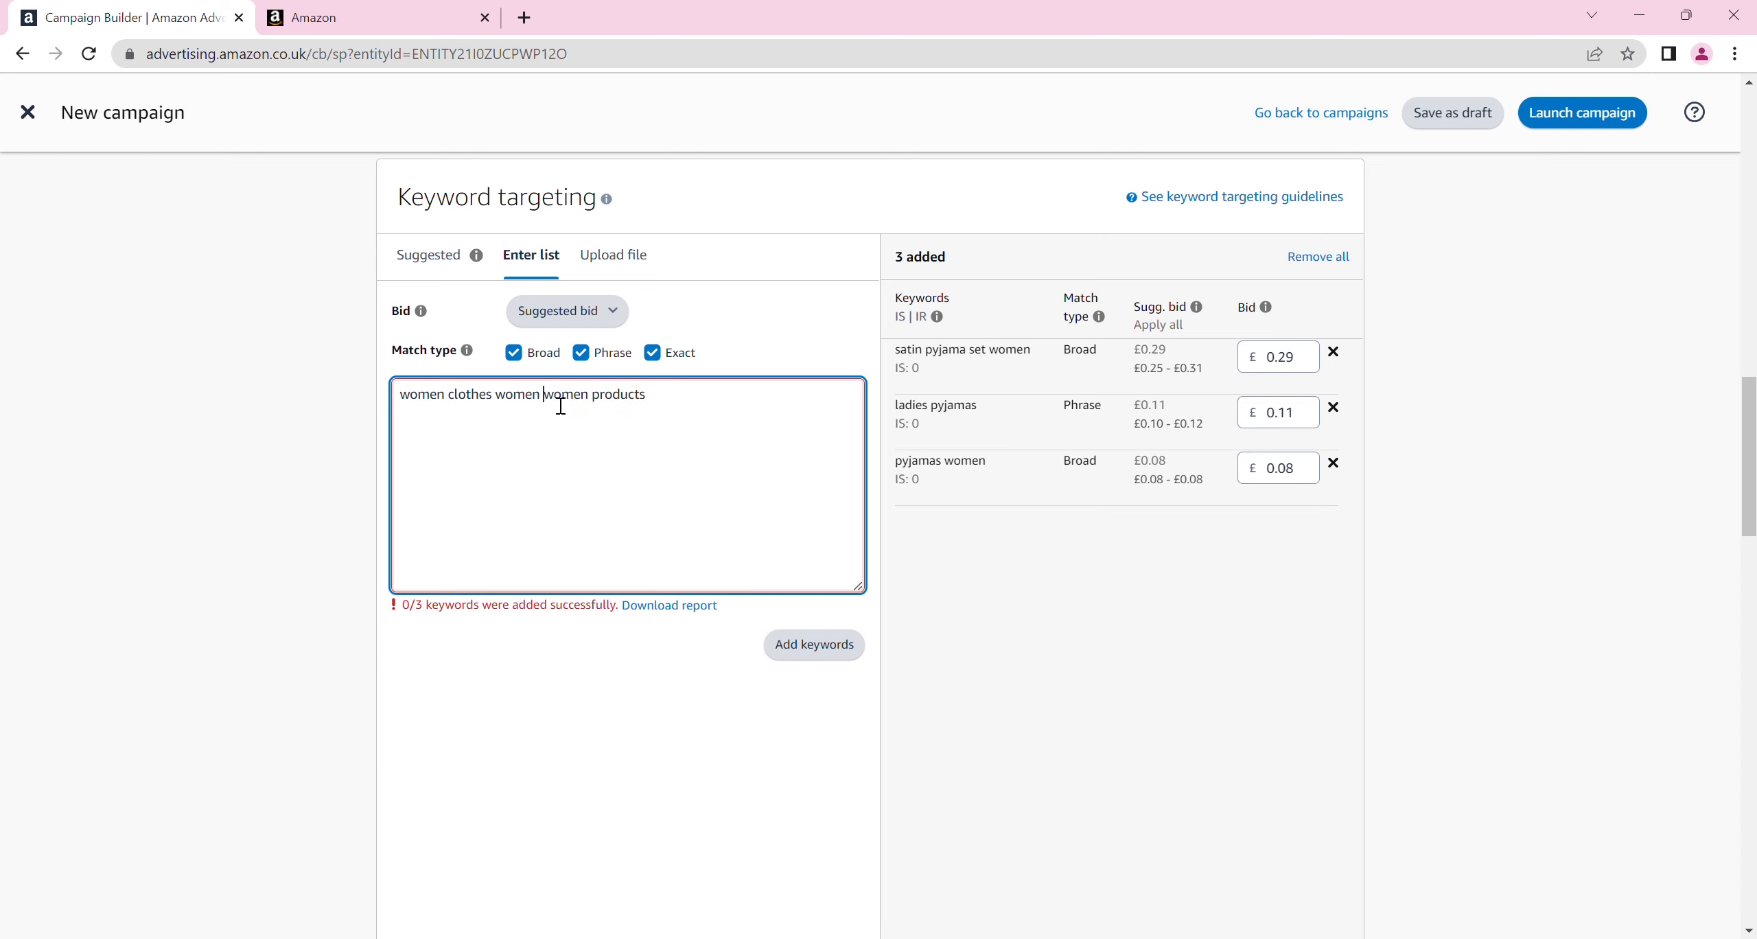
left_click(801, 660)
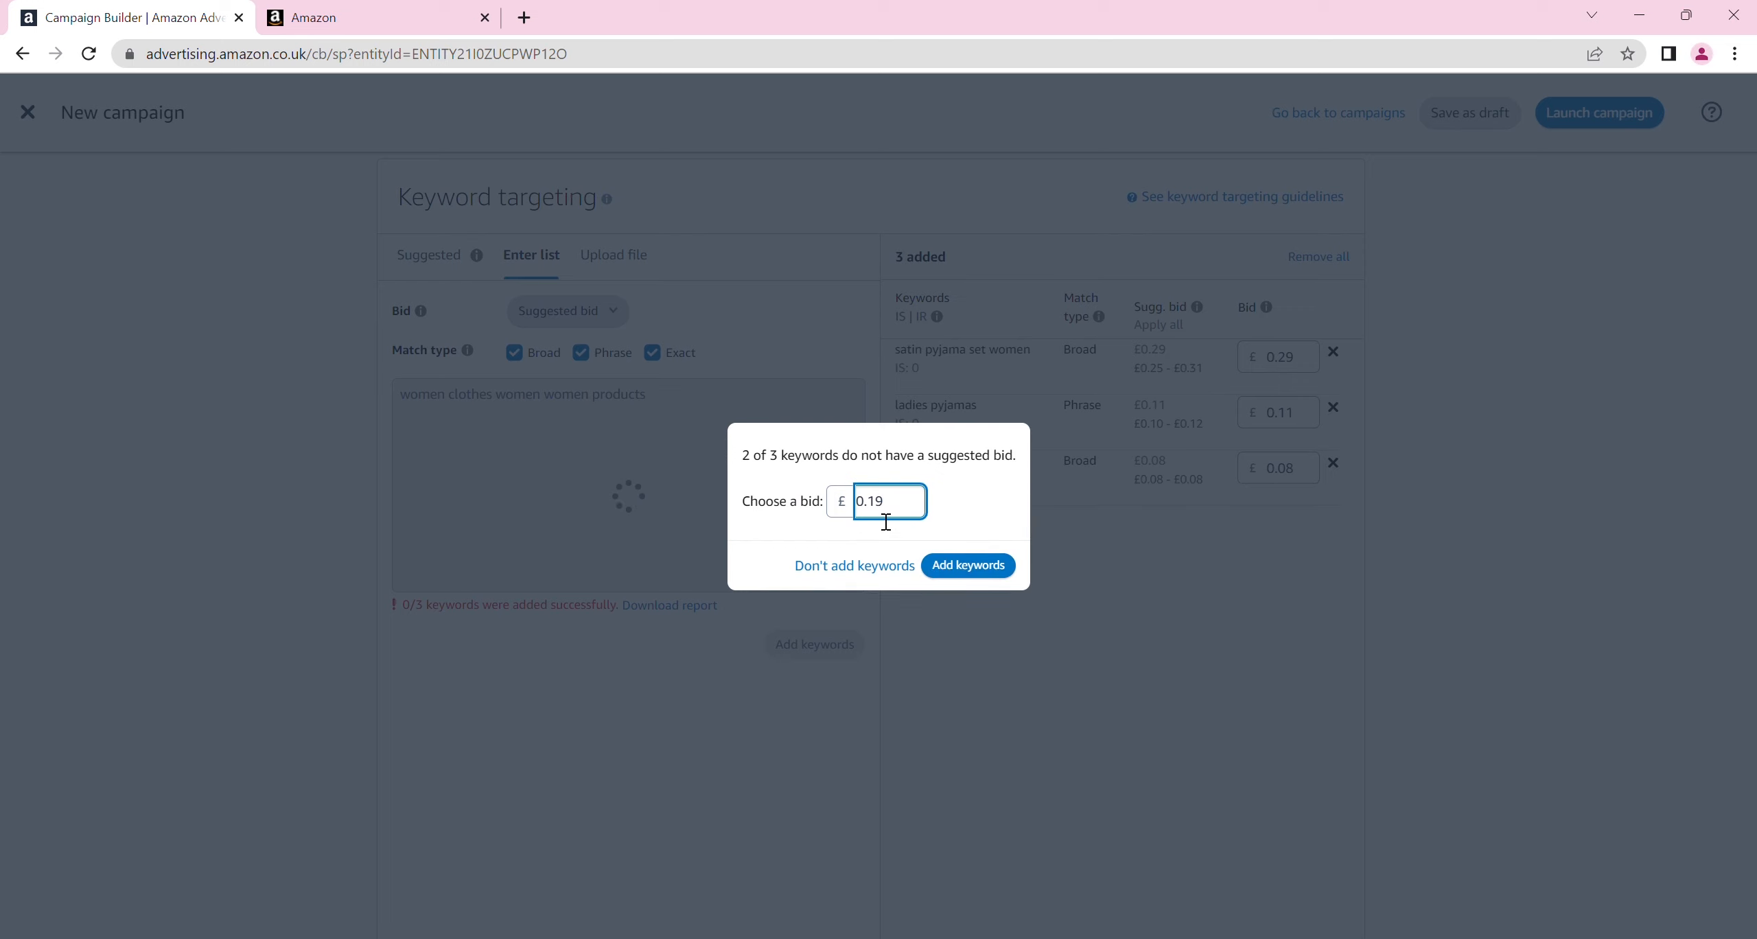
left_click(969, 565)
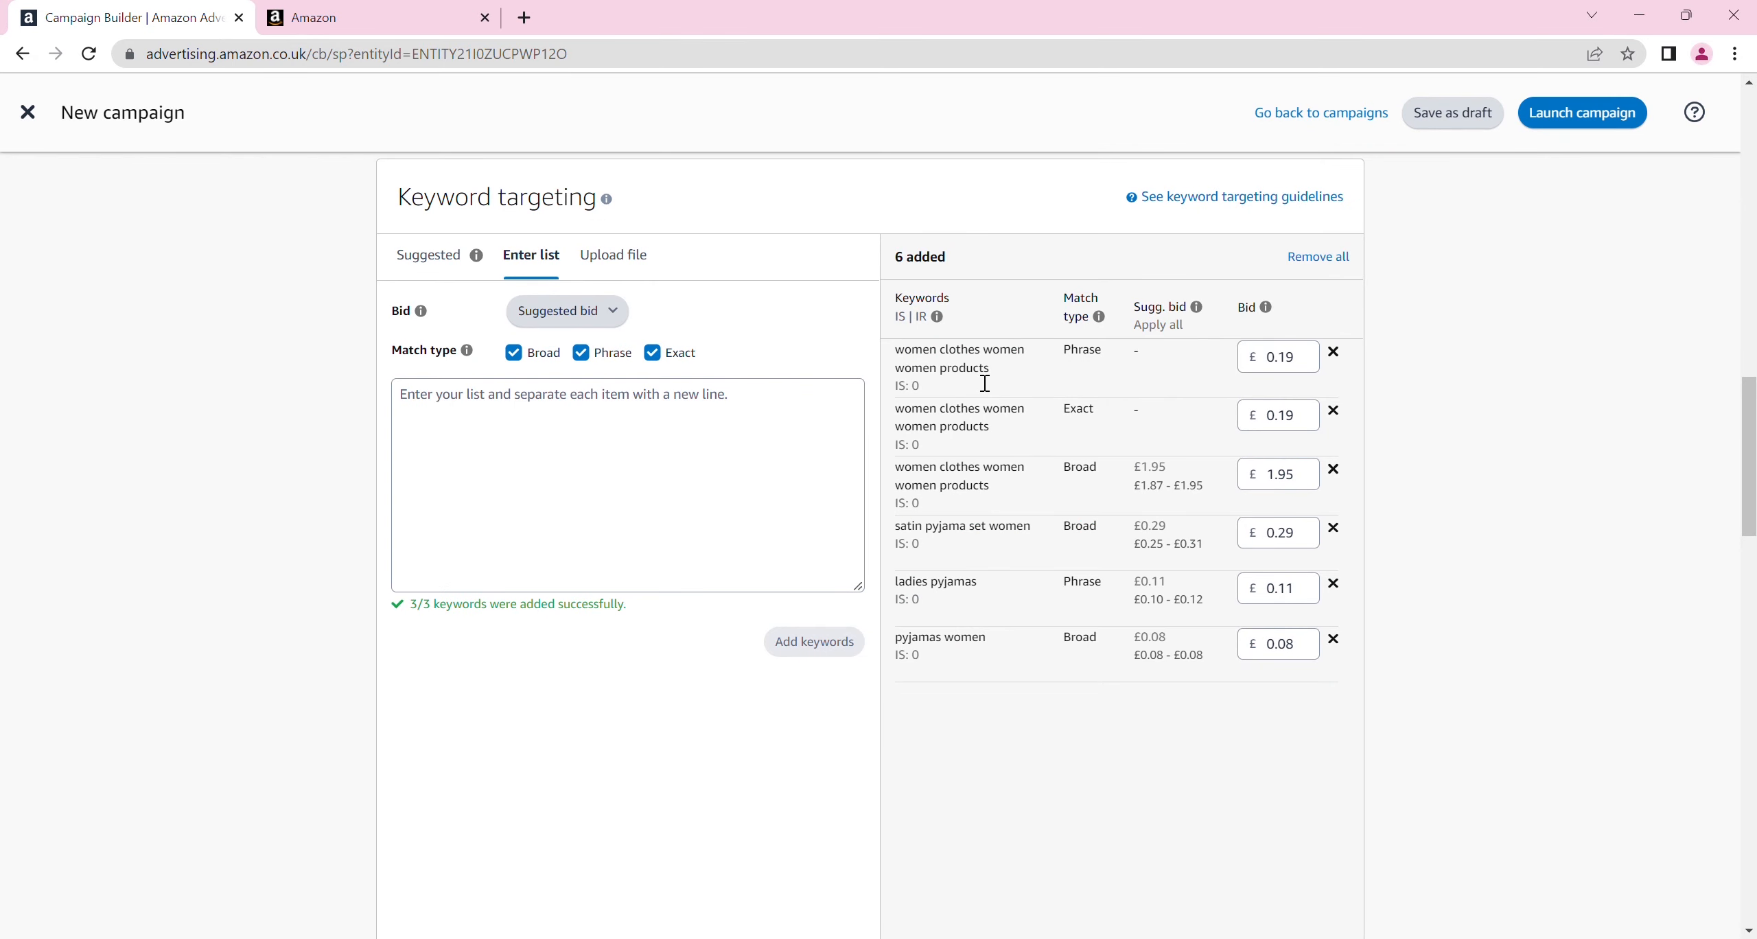
Look over the keyword file upload option, the negative keyword targeting, the campaign bidding strategy and the campaign settings
left_click(617, 258)
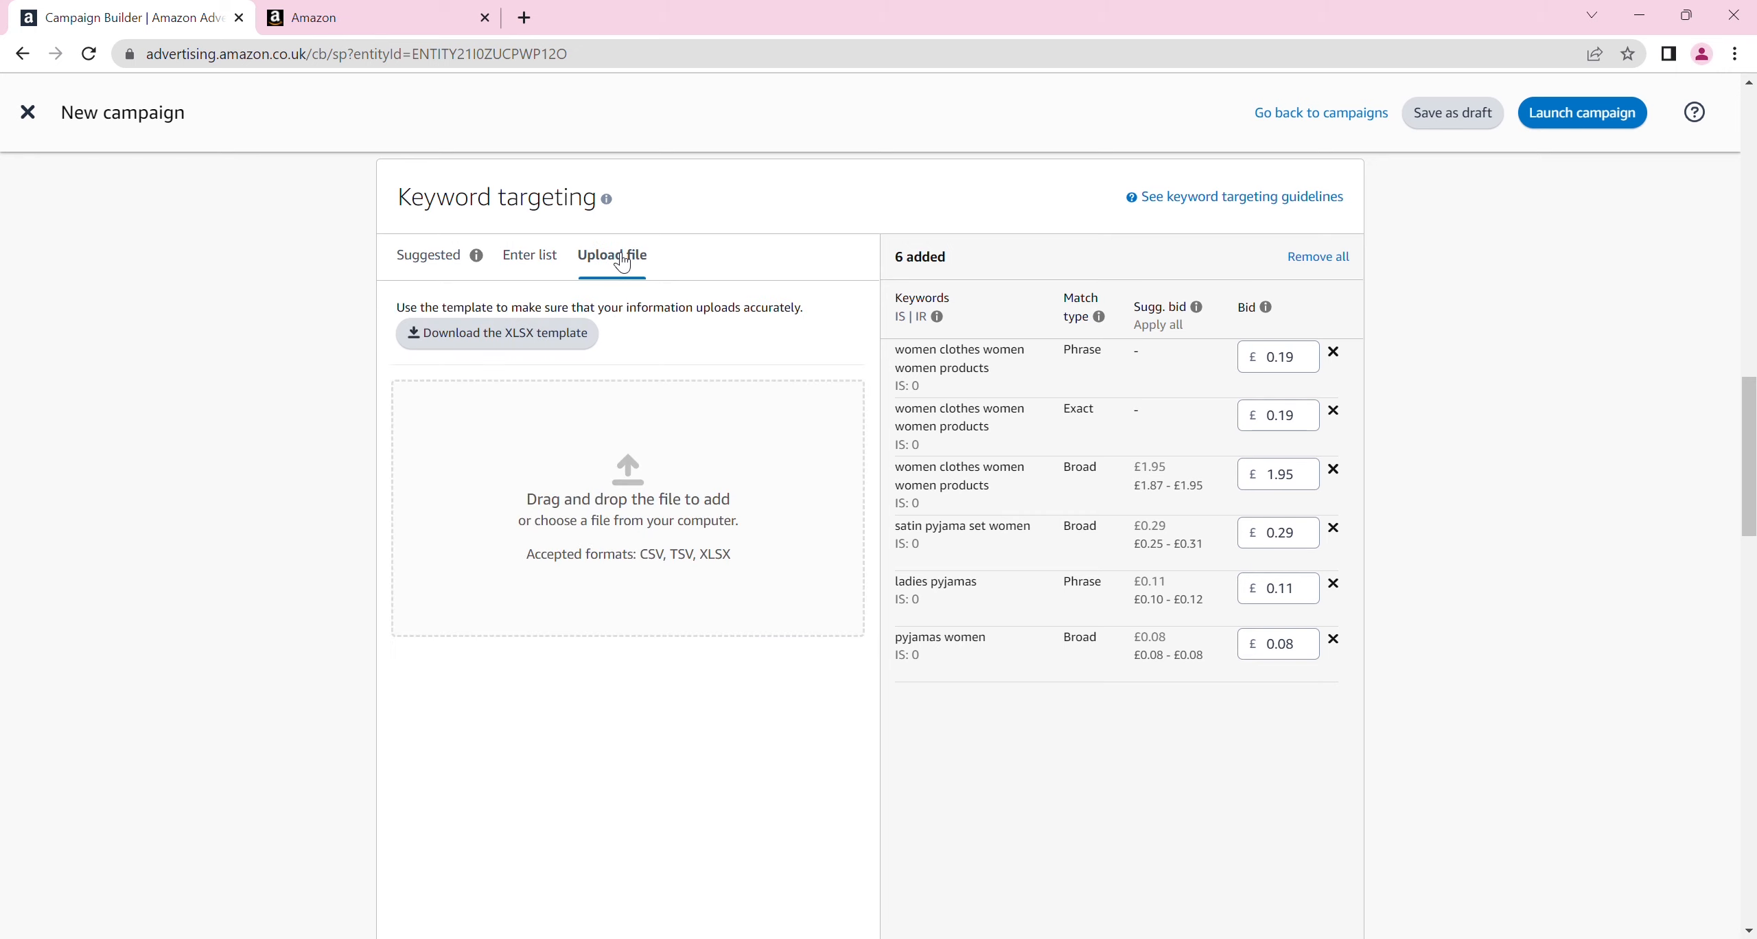
left_click_drag(1743, 417, 1751, 597)
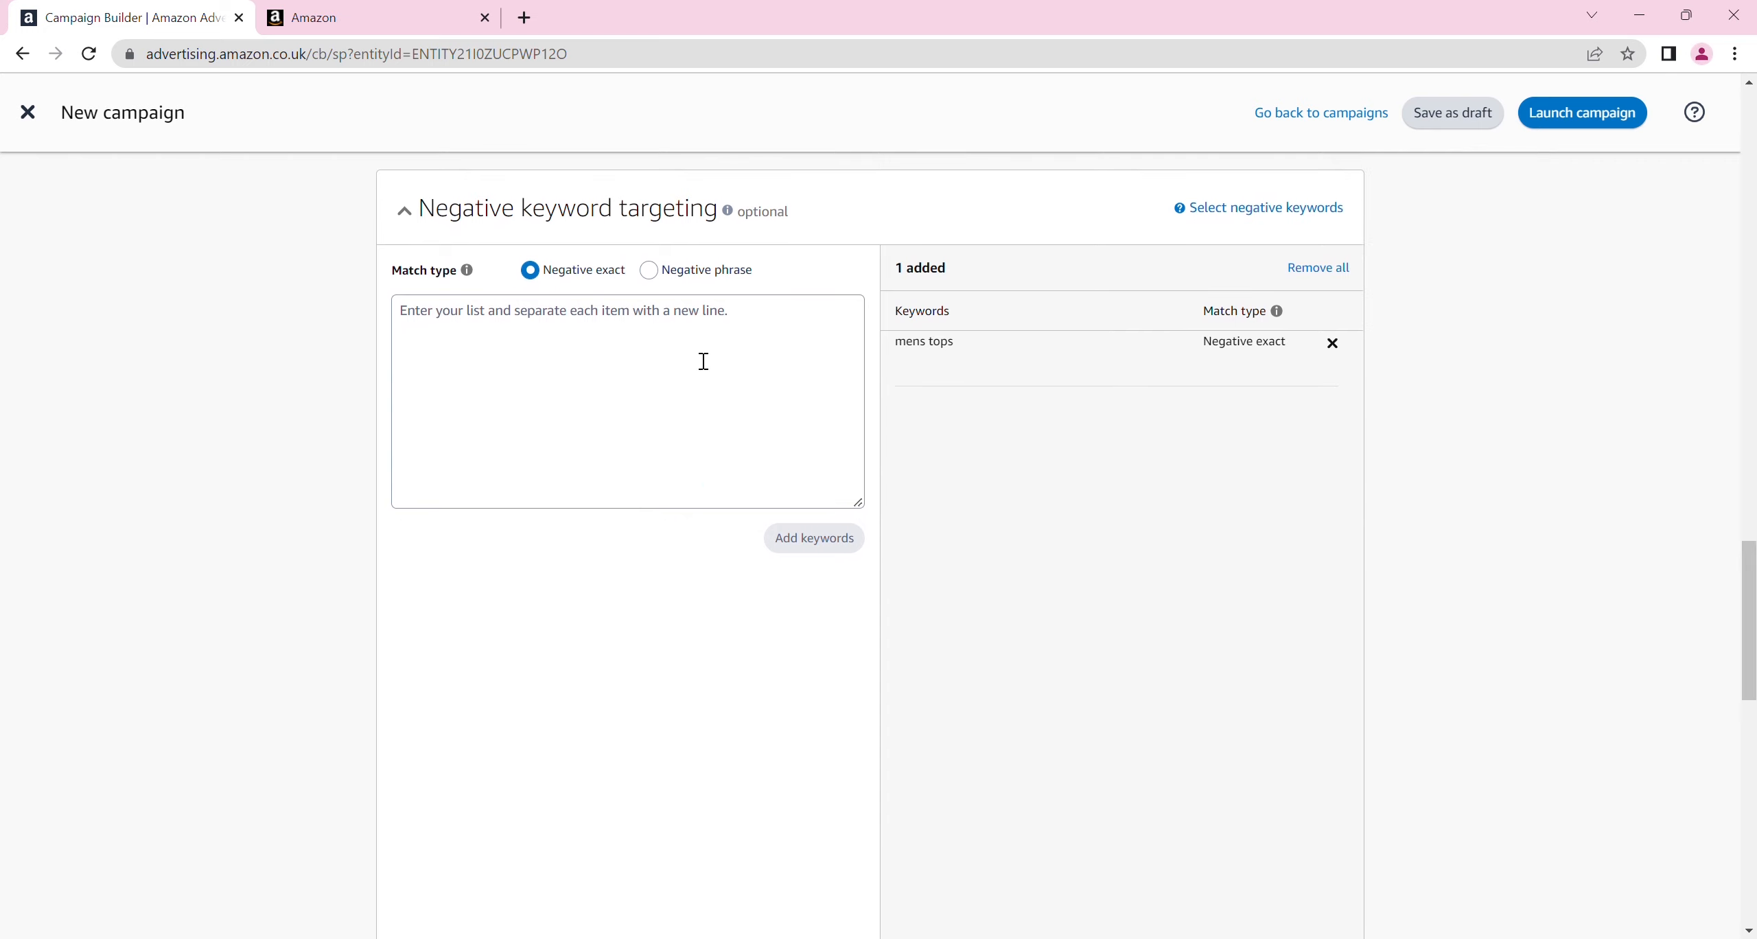
left_click(605, 367)
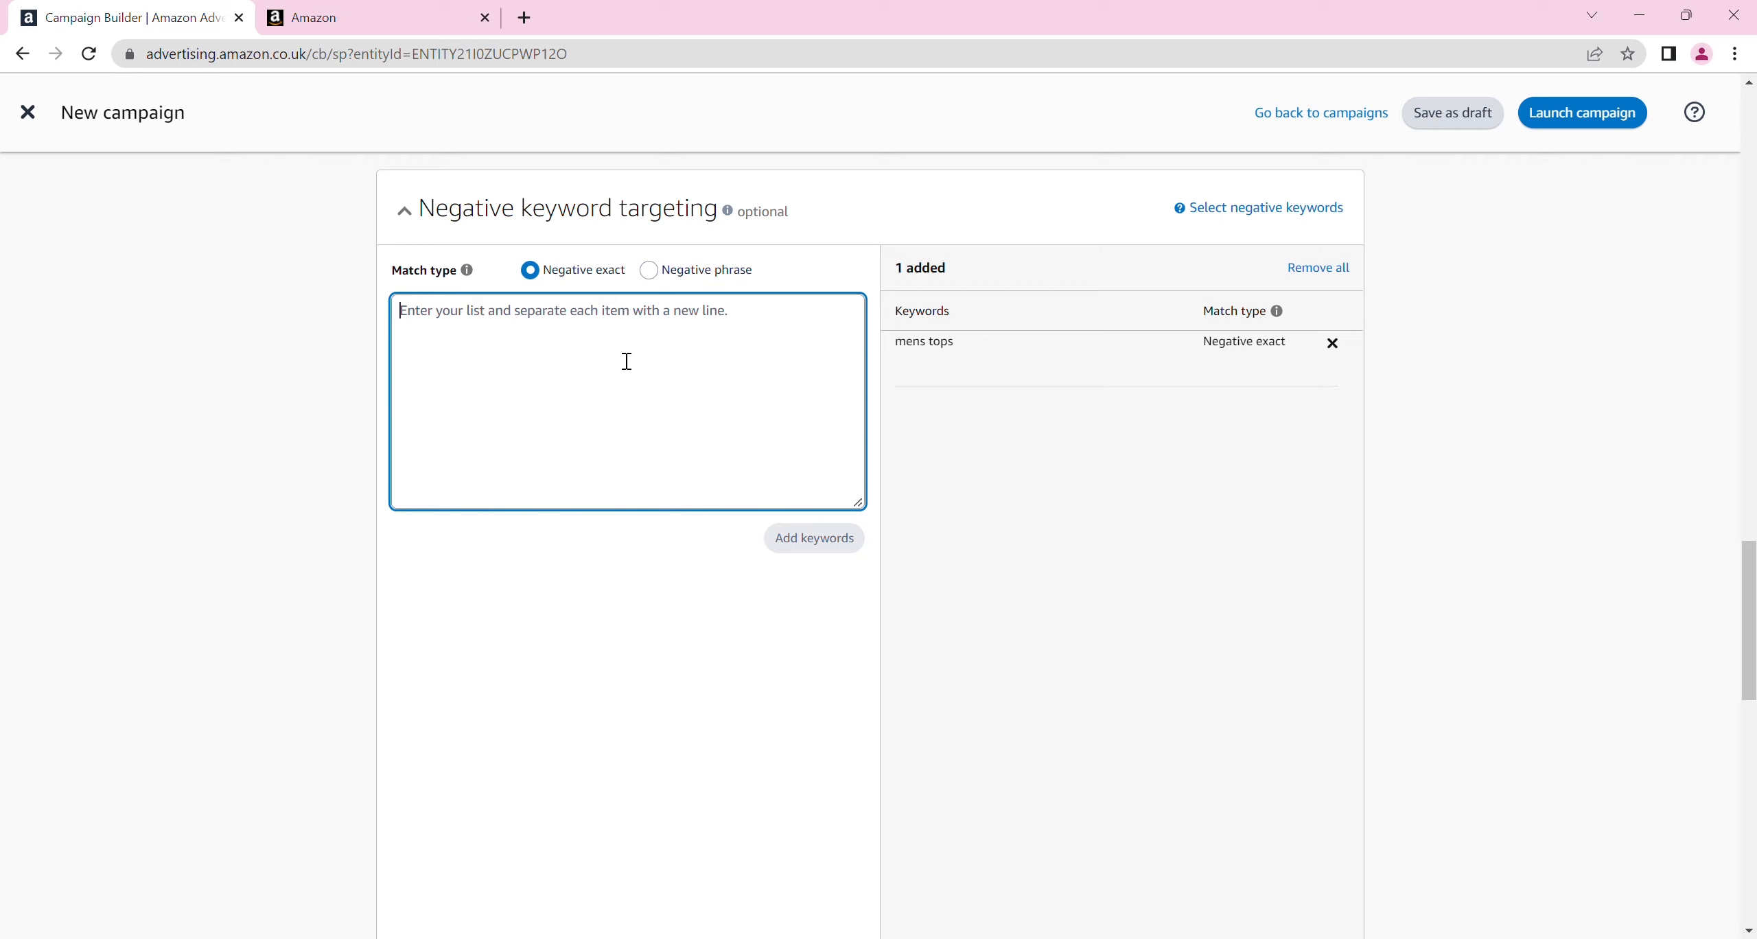
left_click_drag(1752, 577, 1754, 731)
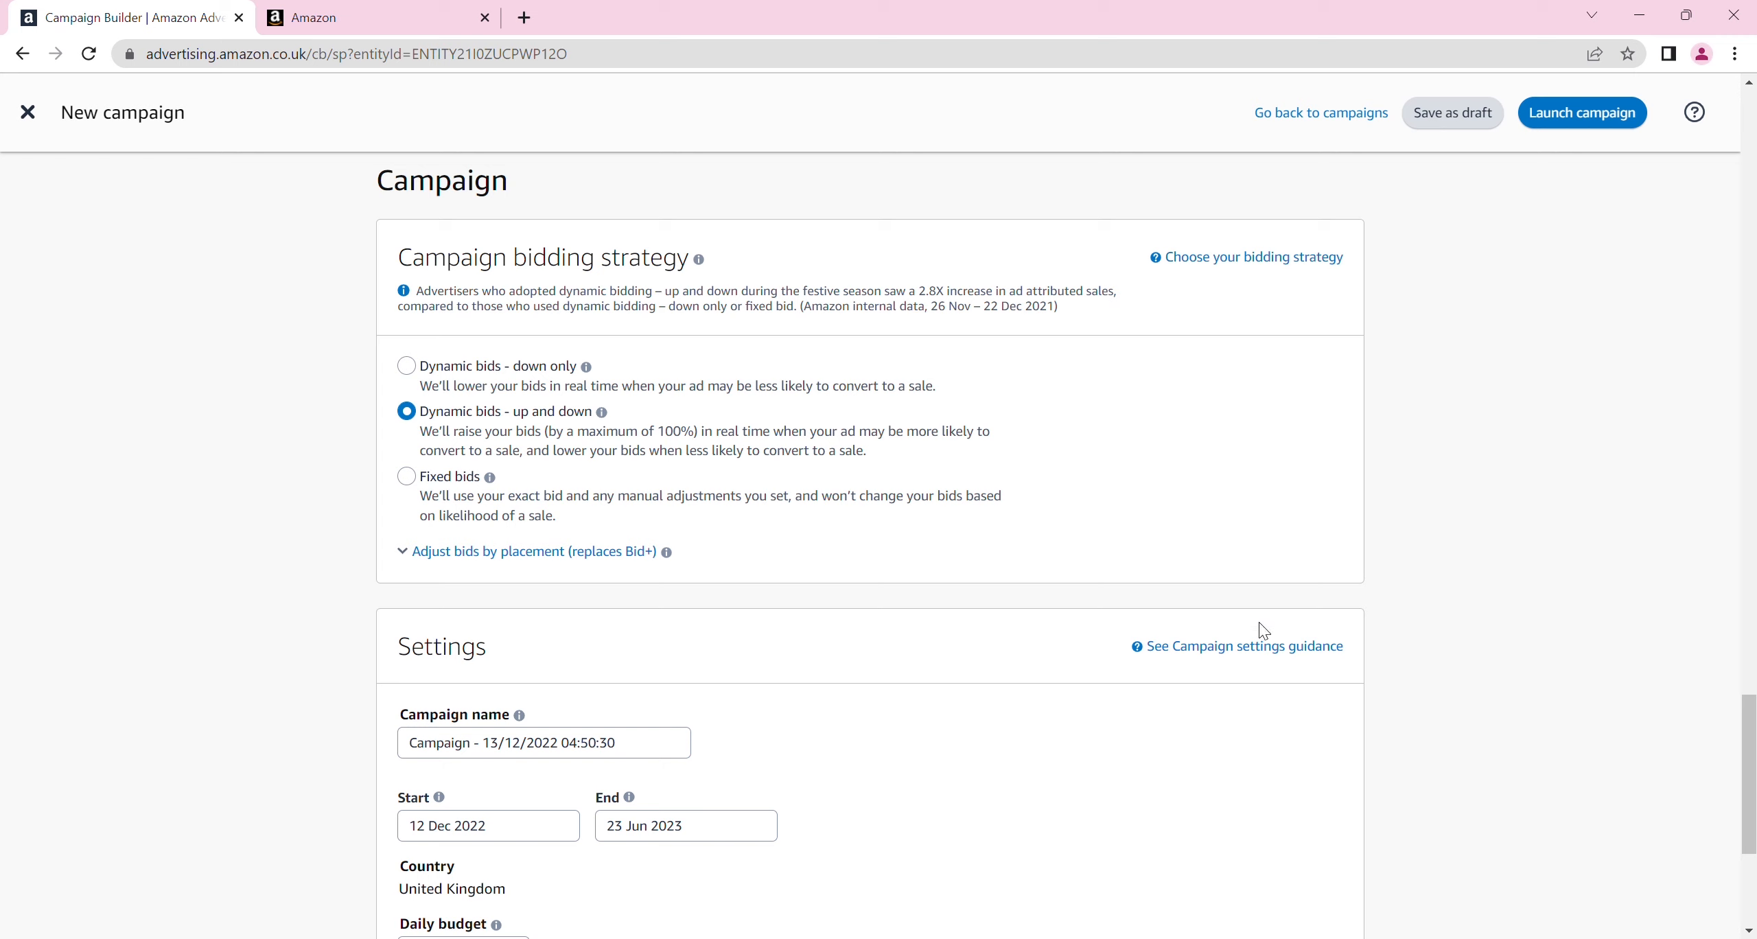
left_click_drag(1750, 716, 1750, 783)
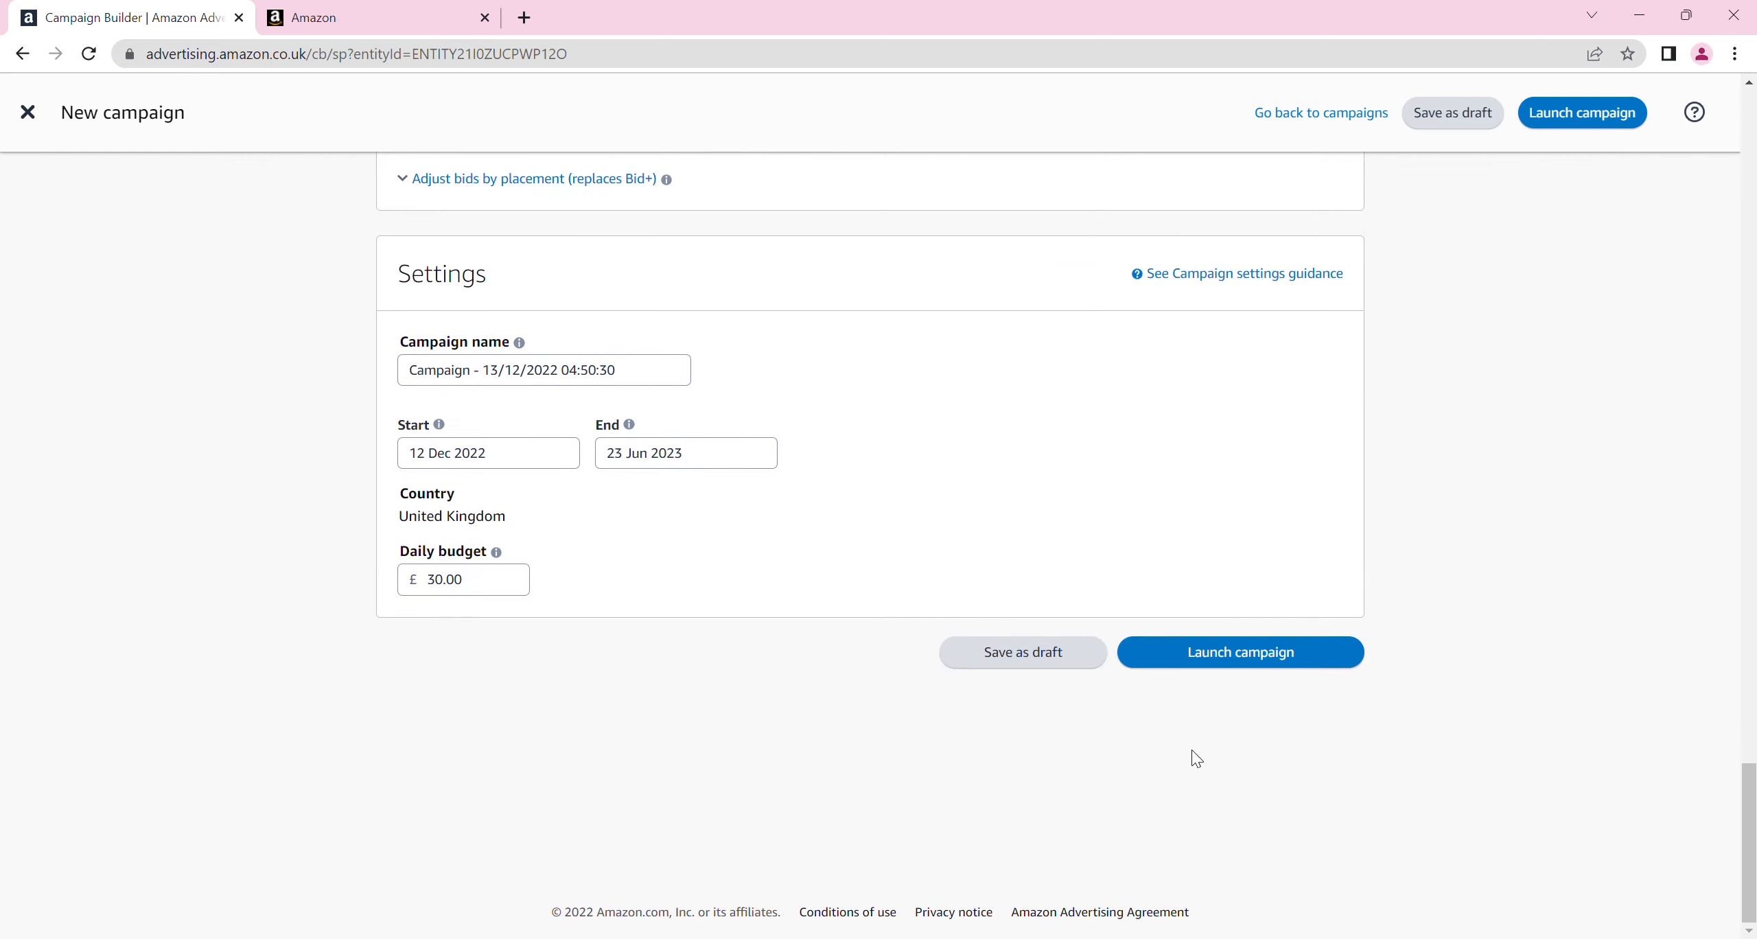